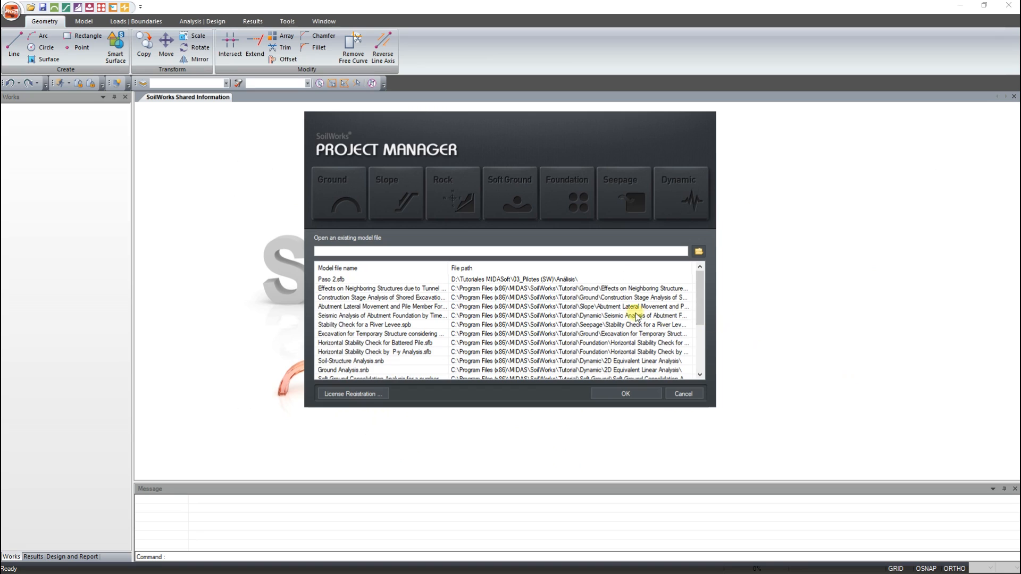
- Start the Rock module and create a new project named "Proyeccion estereogr" with the Stereo Net job type
click(454, 195)
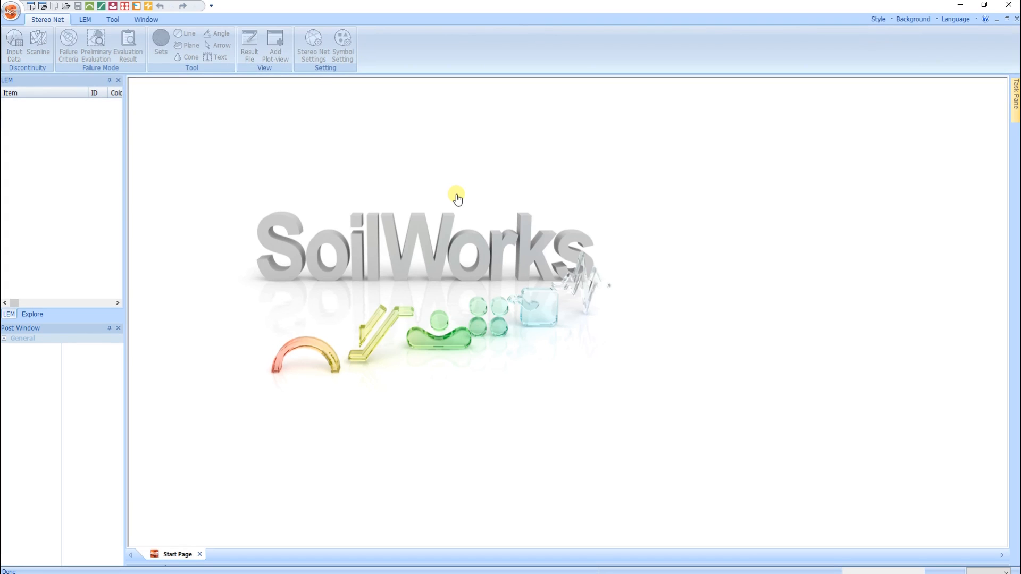
click(38, 11)
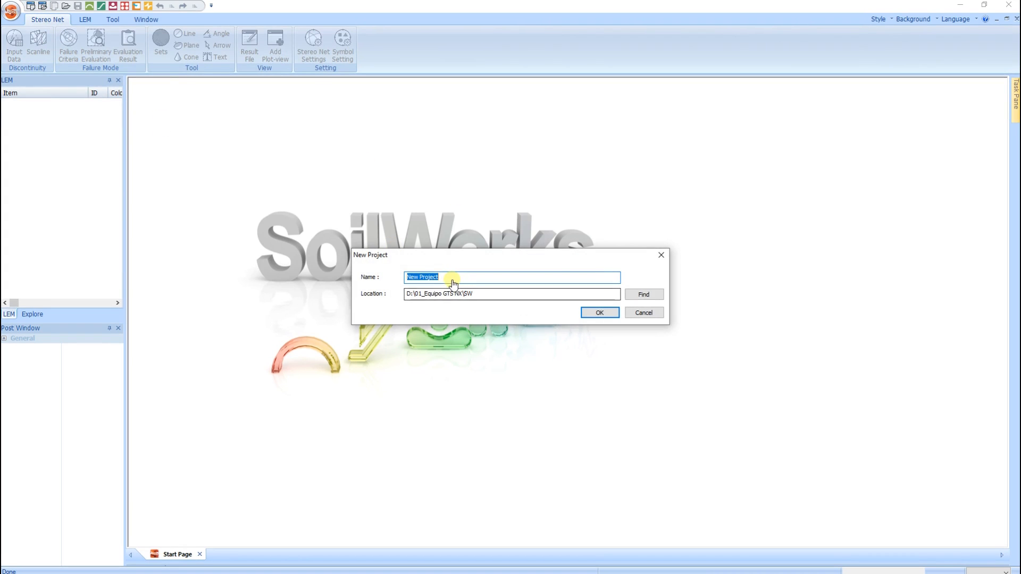
text(Proyeccio)
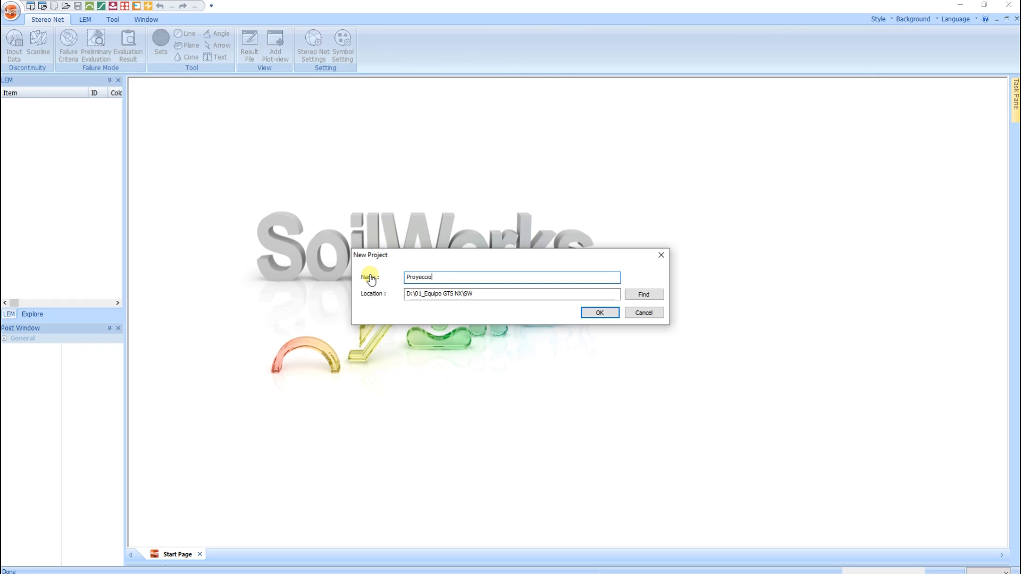
text(n estereografica)
click(599, 314)
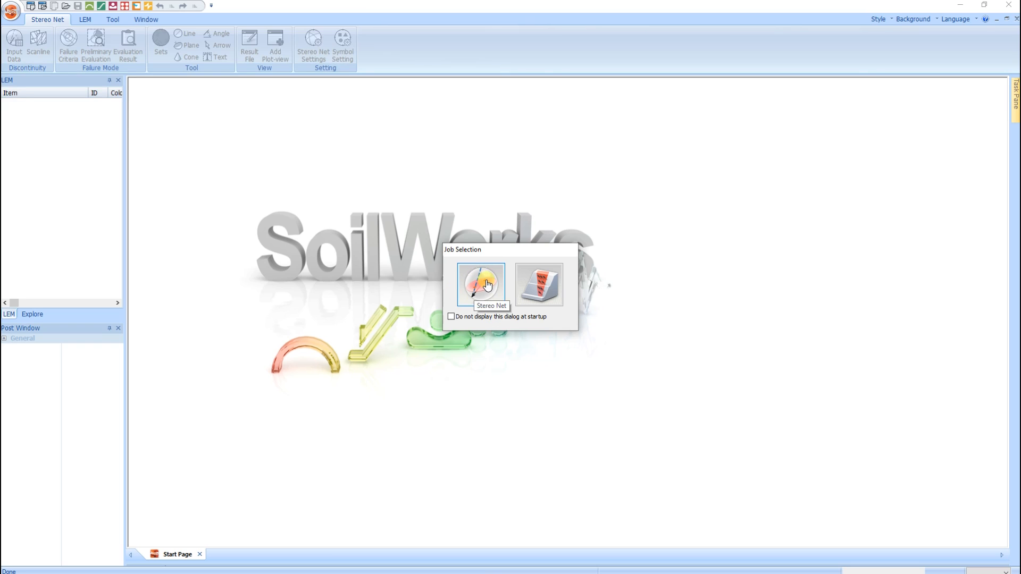
click(487, 286)
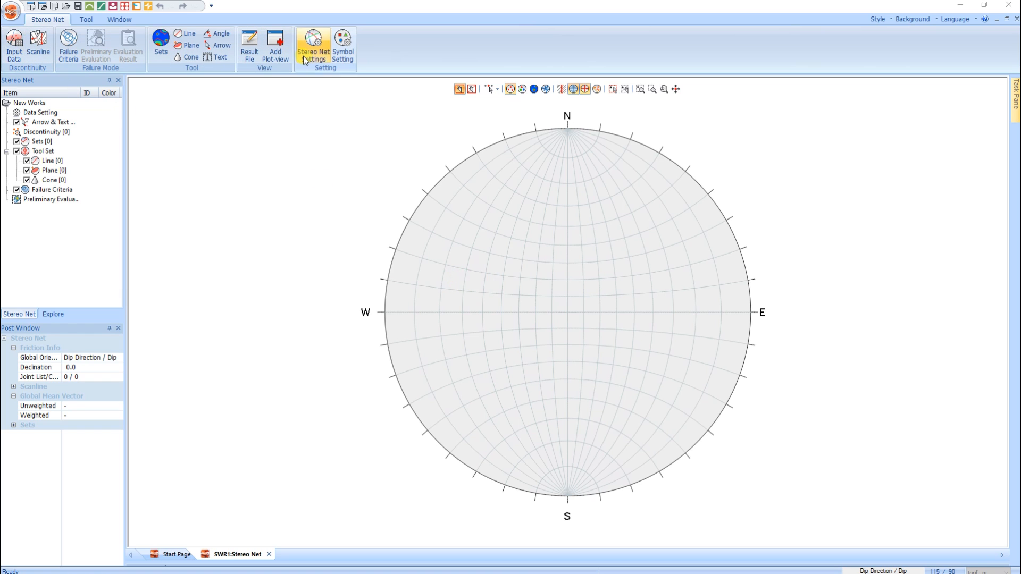
- Add a joint to the discontinuity input data with direction 90 and angle 35
click(14, 43)
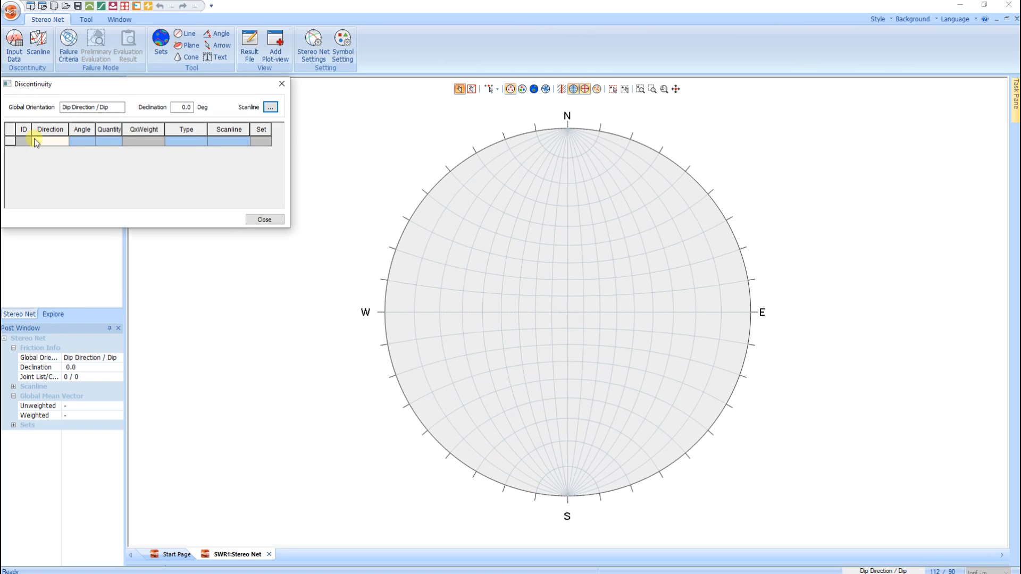
click(56, 142)
text(90)
click(82, 143)
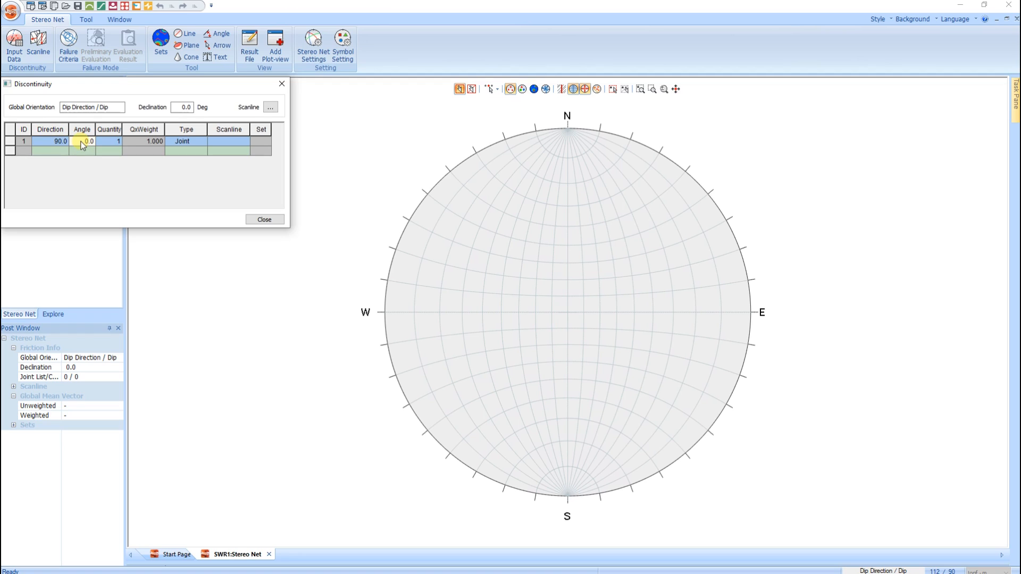
text(35)
key(Return)
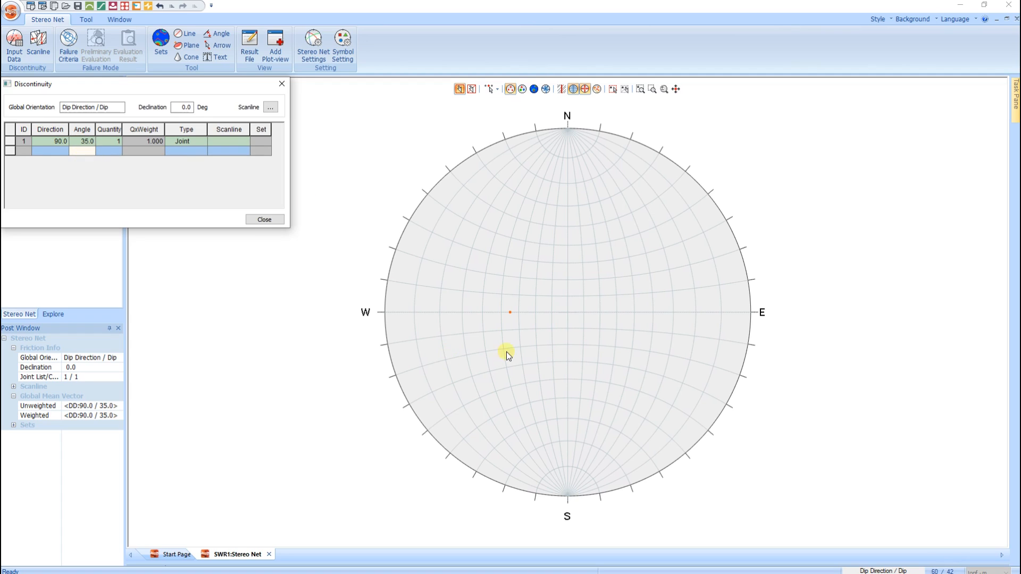
click(282, 84)
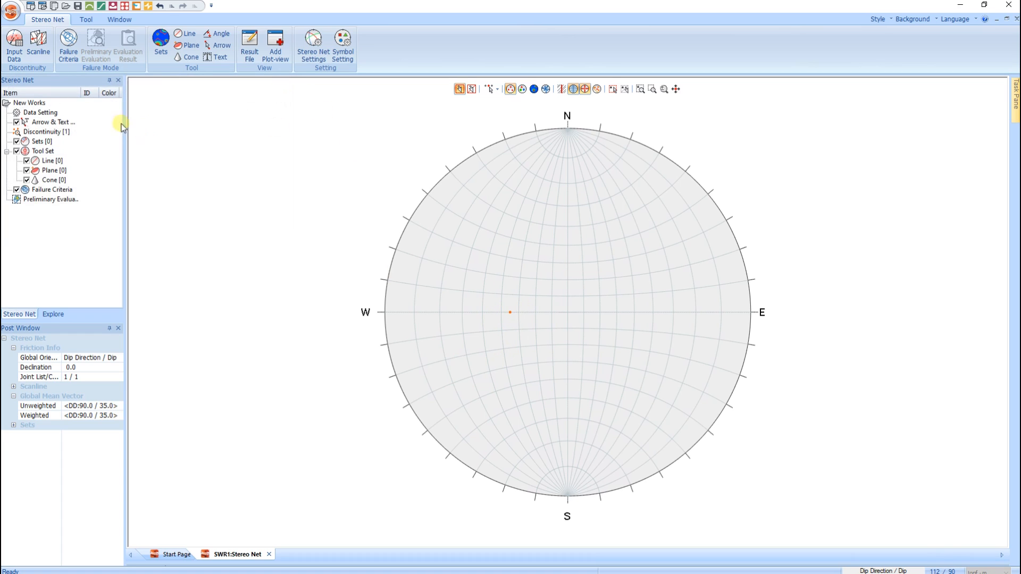
- Start a plane failure criterion named "Falla Plana" with slope direction 90 and friction angle 37
click(68, 43)
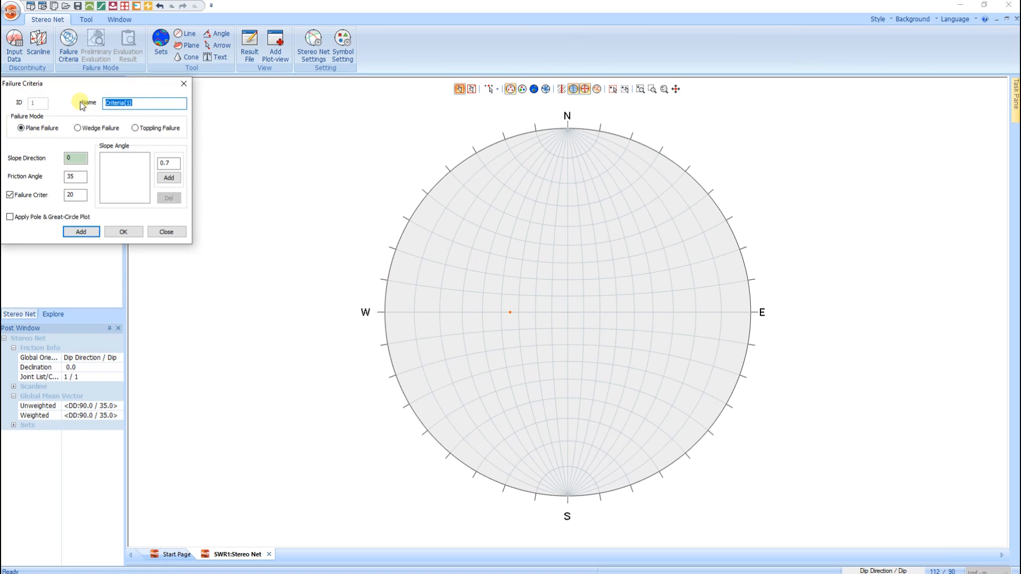
text(Falla Plana)
click(77, 159)
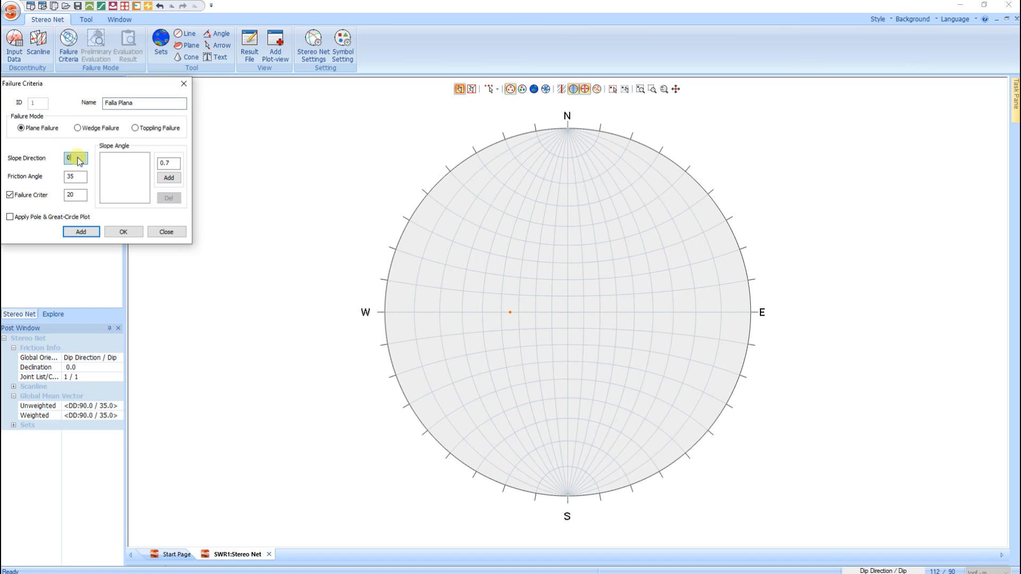
drag(79, 161, 60, 161)
text(90)
drag(79, 180, 65, 180)
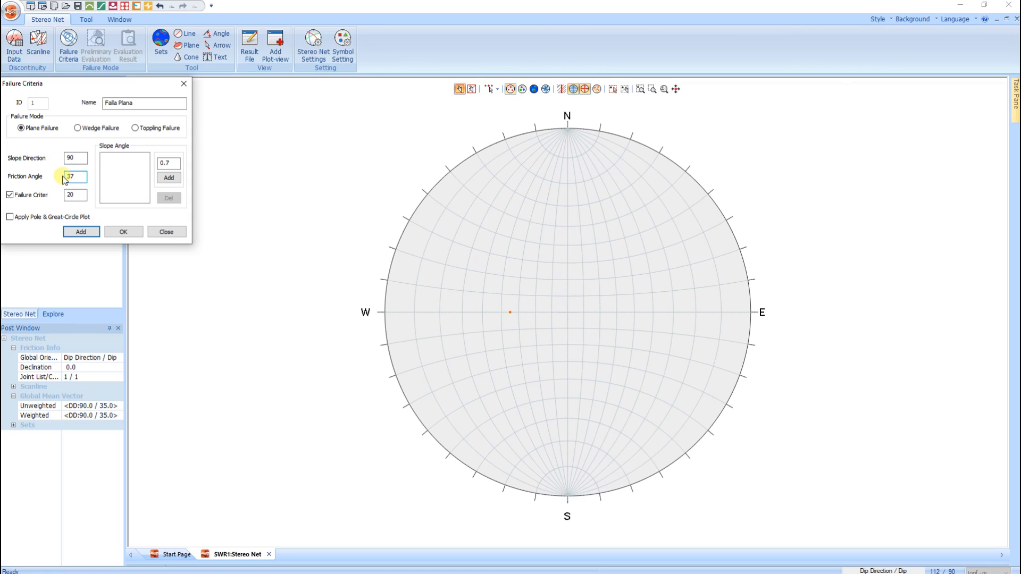
- Add a slope angle ratio of 0.5773 and add the plane failure criterion to the stereonet
drag(175, 164, 157, 161)
text(0.577)
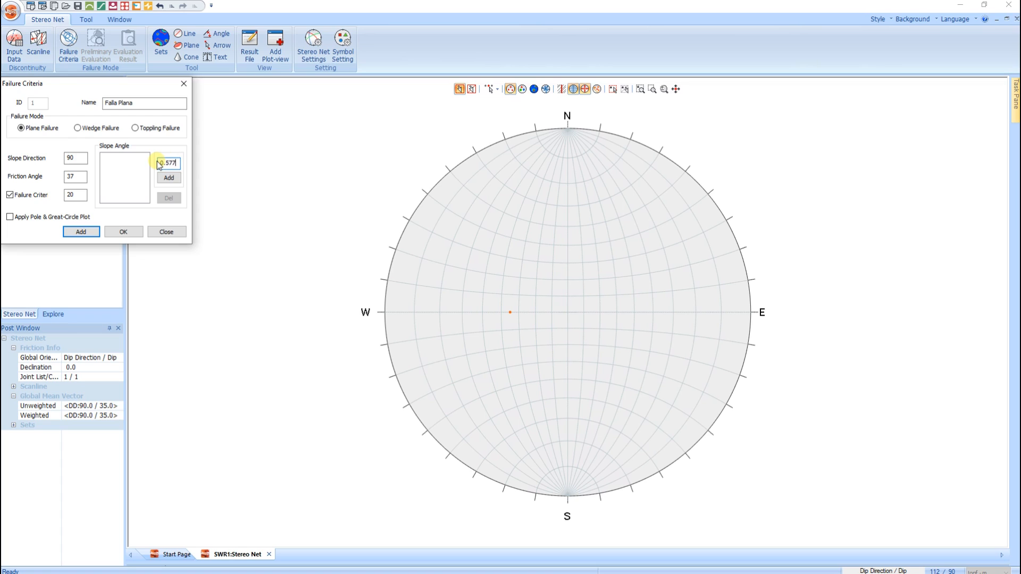
text(3)
click(169, 179)
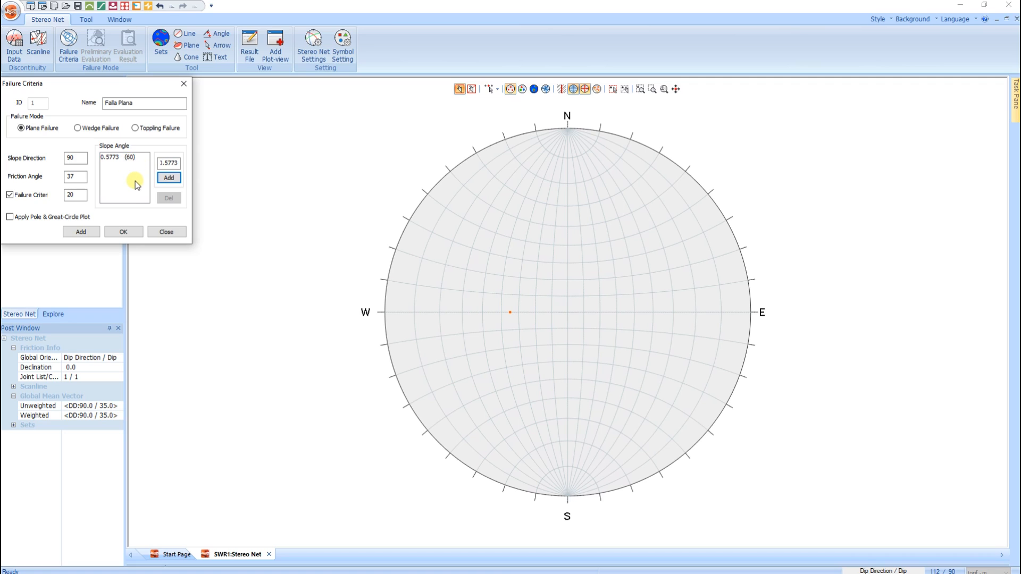
click(88, 232)
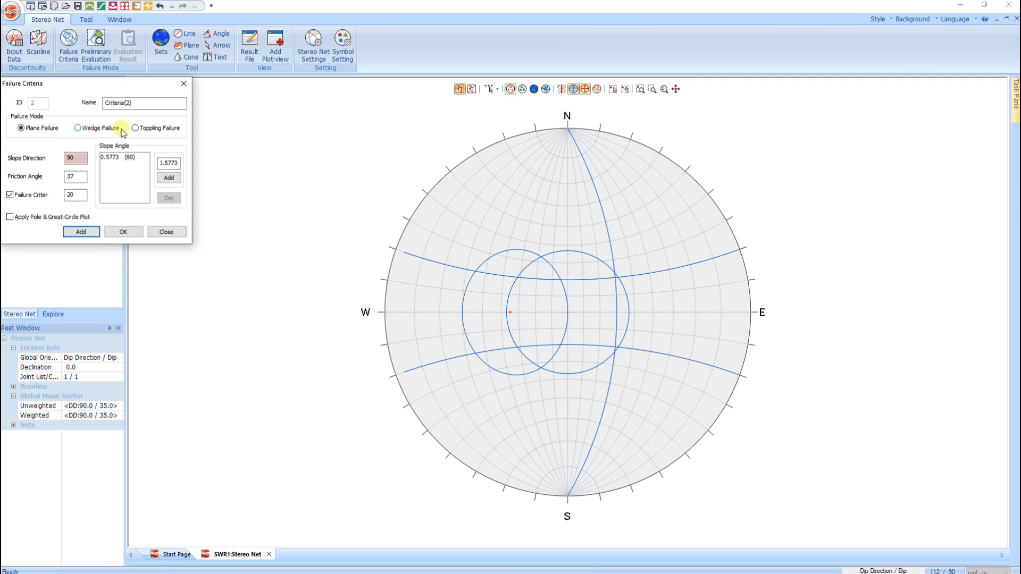
- Add a wedge failure criterion named "Falla en cuña" with the same slope and friction settings
click(83, 130)
double_click(129, 102)
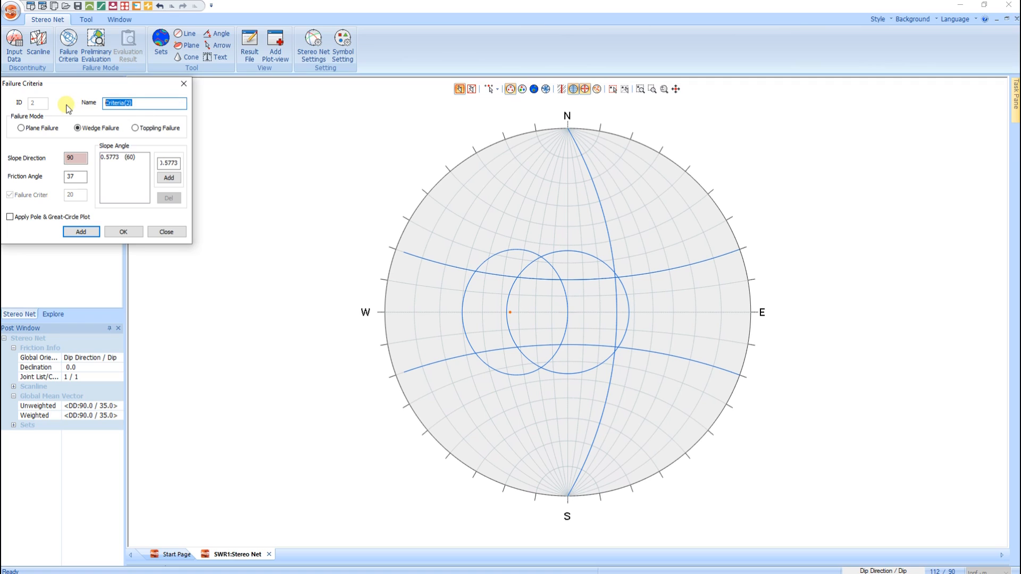
text(Falla en cuña)
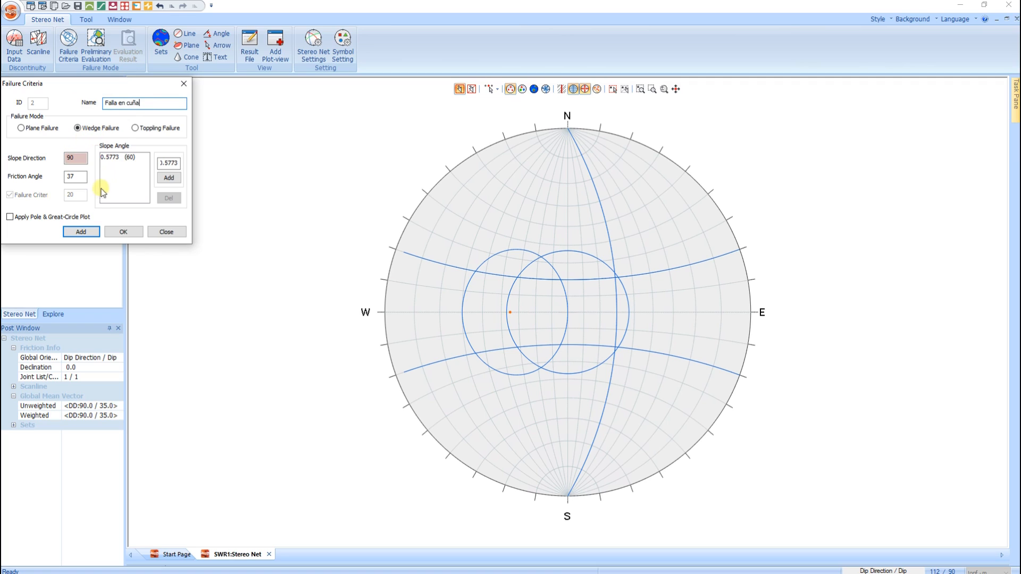
click(84, 232)
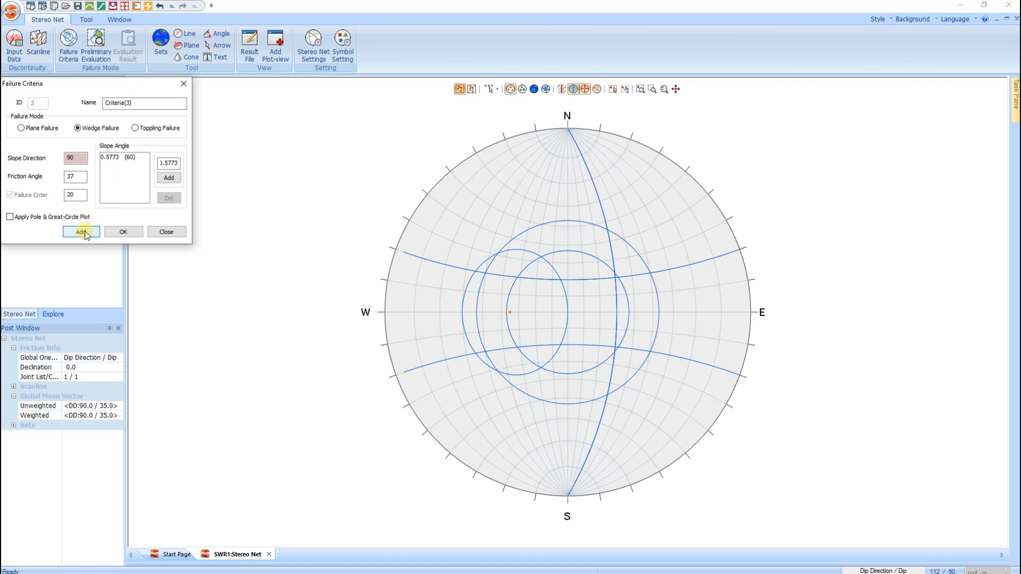
- Add a toppling failure criterion named "Falla por vuelco" and finish defining the failure criteria
click(152, 128)
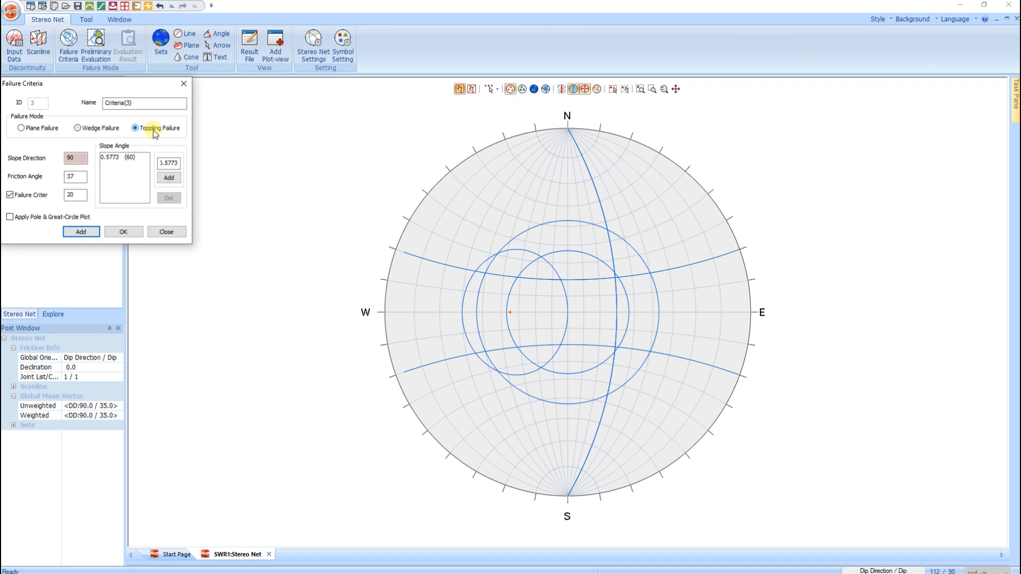
double_click(142, 102)
text(Fa)
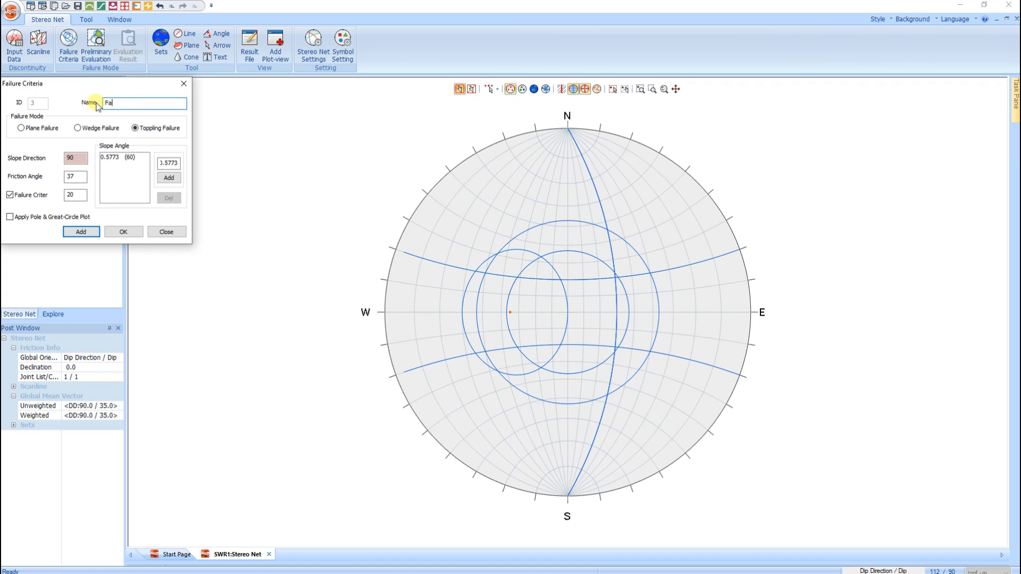
text(lla por vuelco)
click(84, 233)
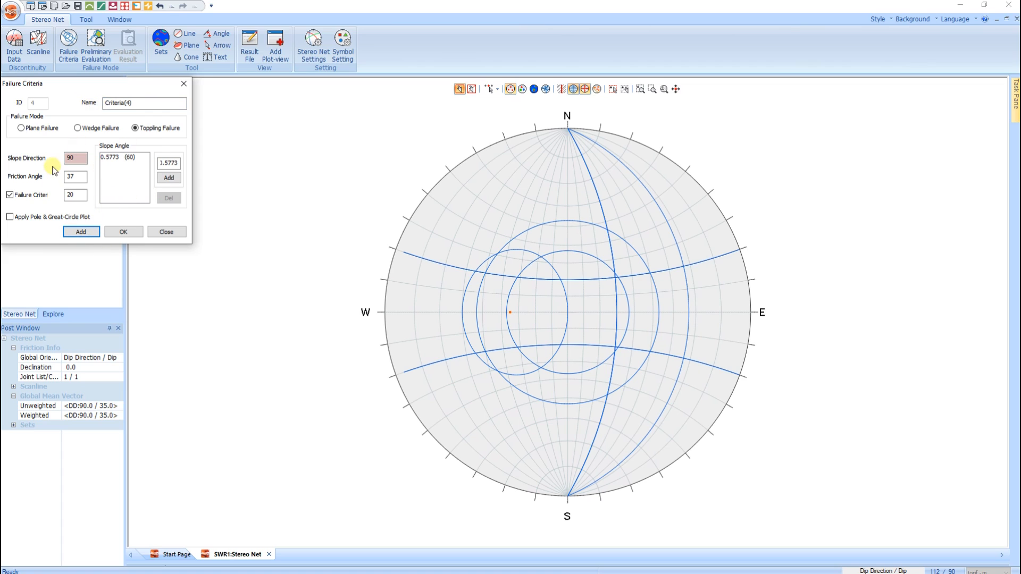
click(183, 84)
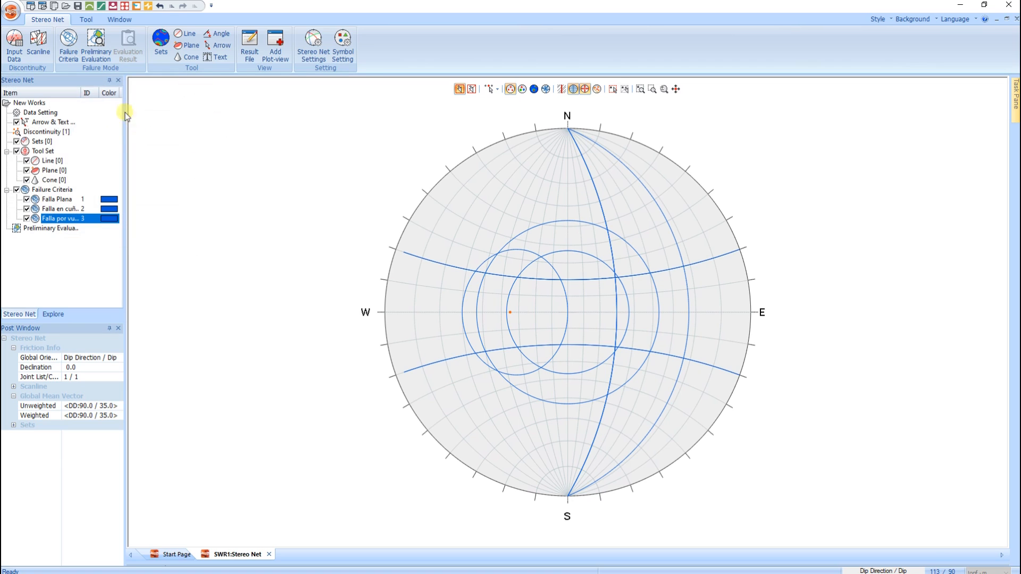
- Add a preliminary evaluation named "Falla Plana" for all joints using the plane failure criterion
click(95, 45)
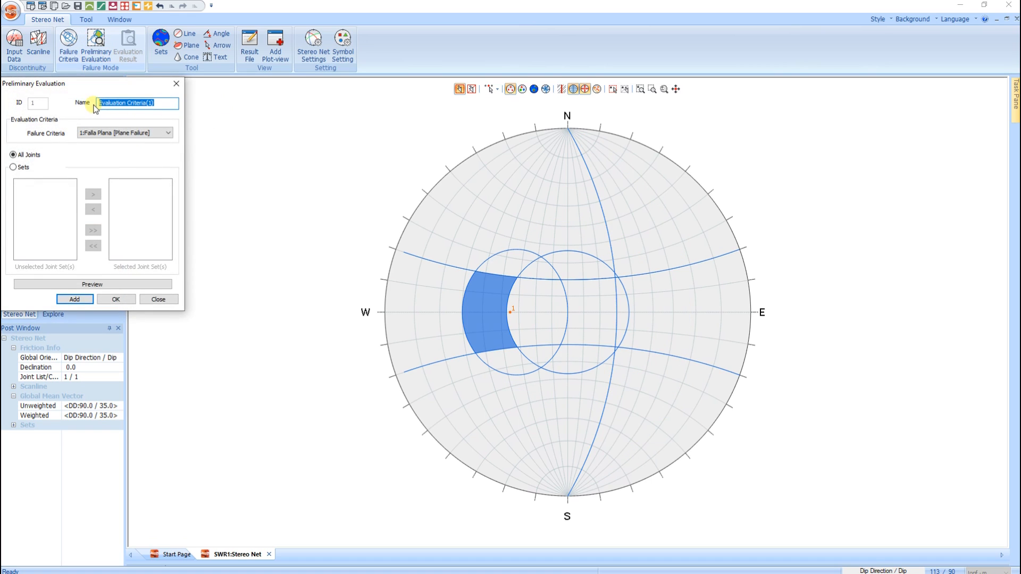
text(Falla Plana)
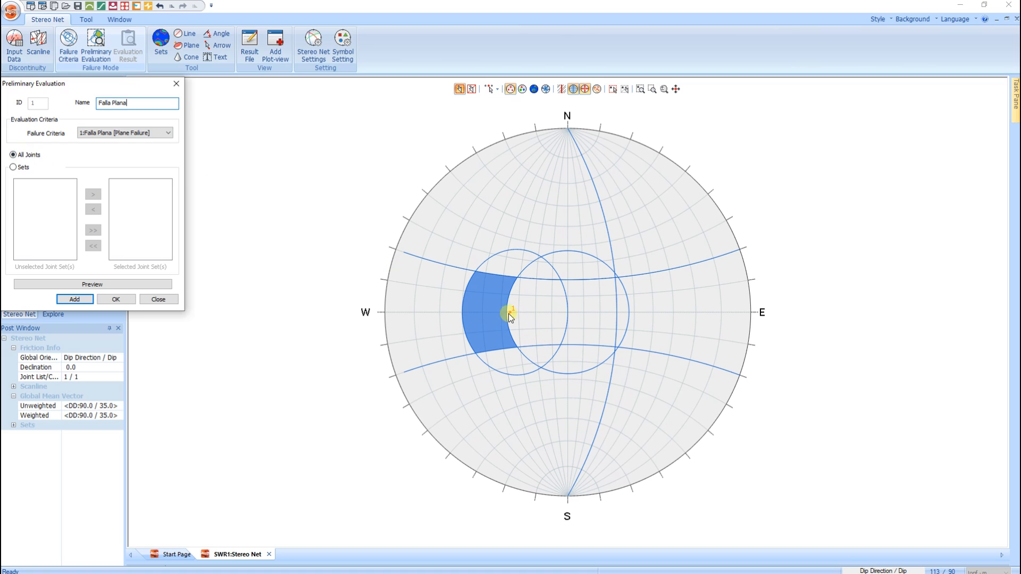
click(74, 300)
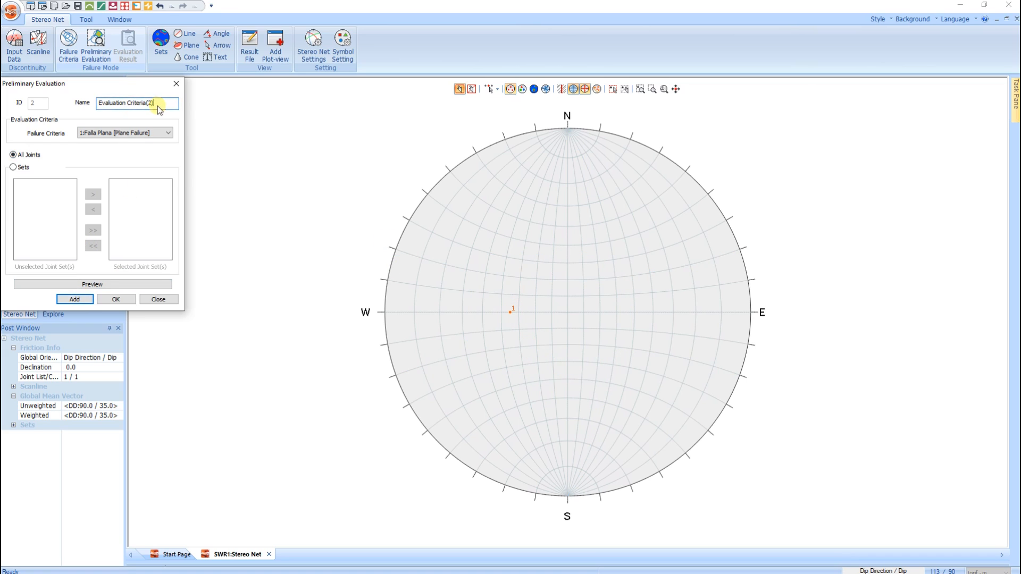
- Add a preliminary evaluation named "Falla en cuña" using the "Falla en cuña" wedge failure criterion
text(Falla en cuña)
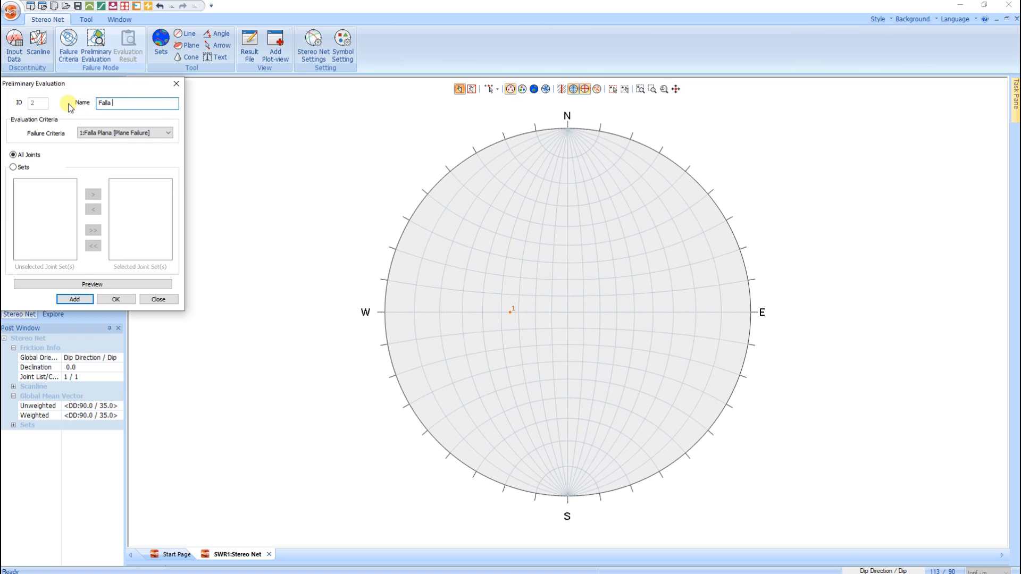
click(86, 133)
click(97, 146)
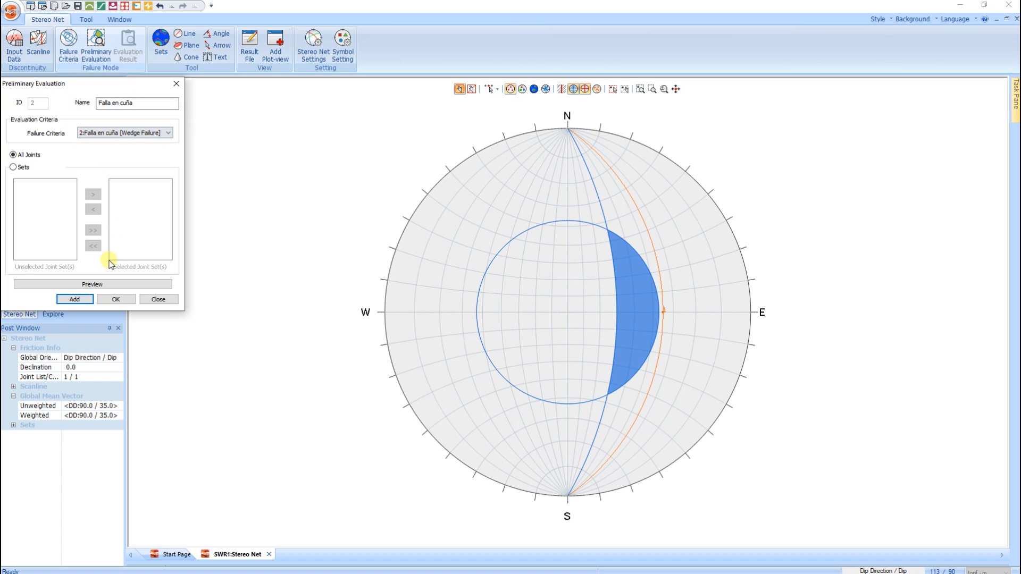
click(82, 300)
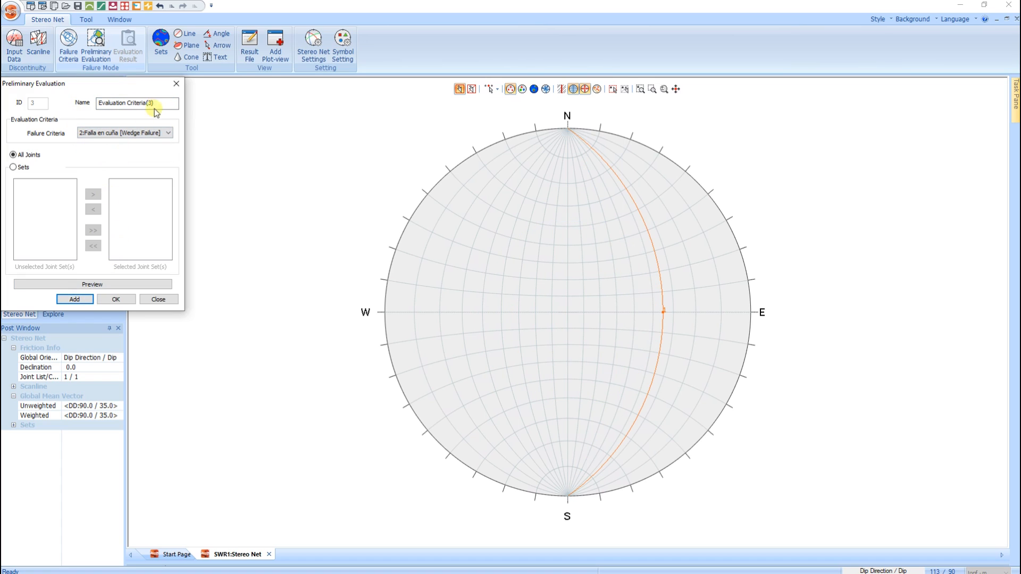
- Add a preliminary evaluation named "Falla en vuelco" using the "Falla por vuelco" toppling criterion, and finish defining evaluations
drag(171, 103, 69, 104)
text(Falla en vuelco)
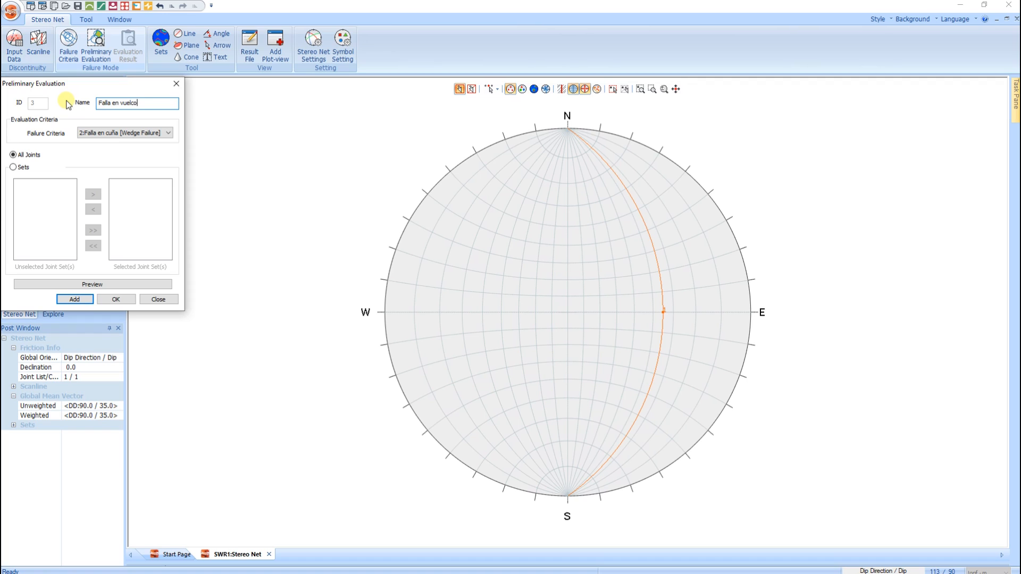
click(87, 133)
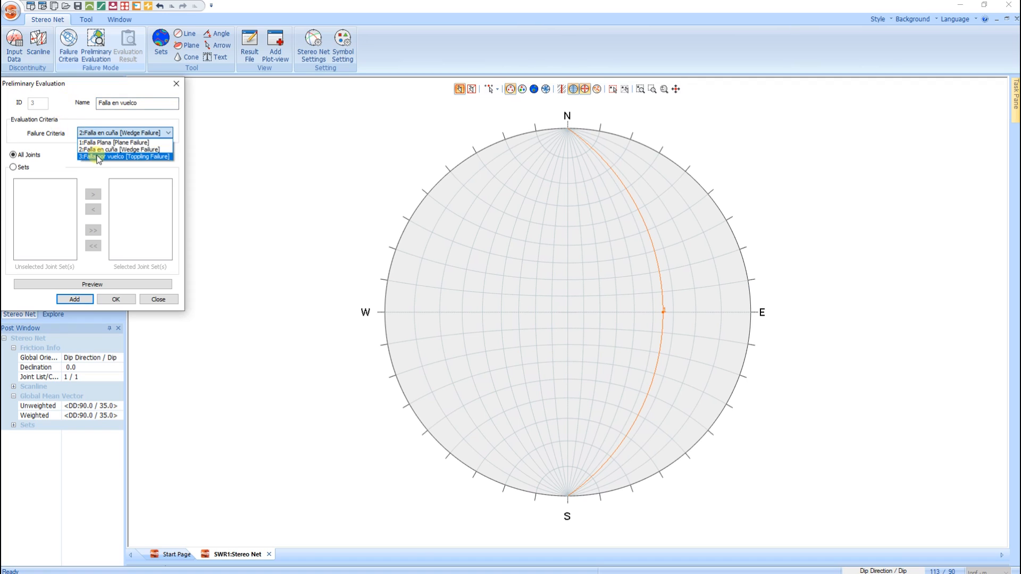
click(92, 156)
click(74, 299)
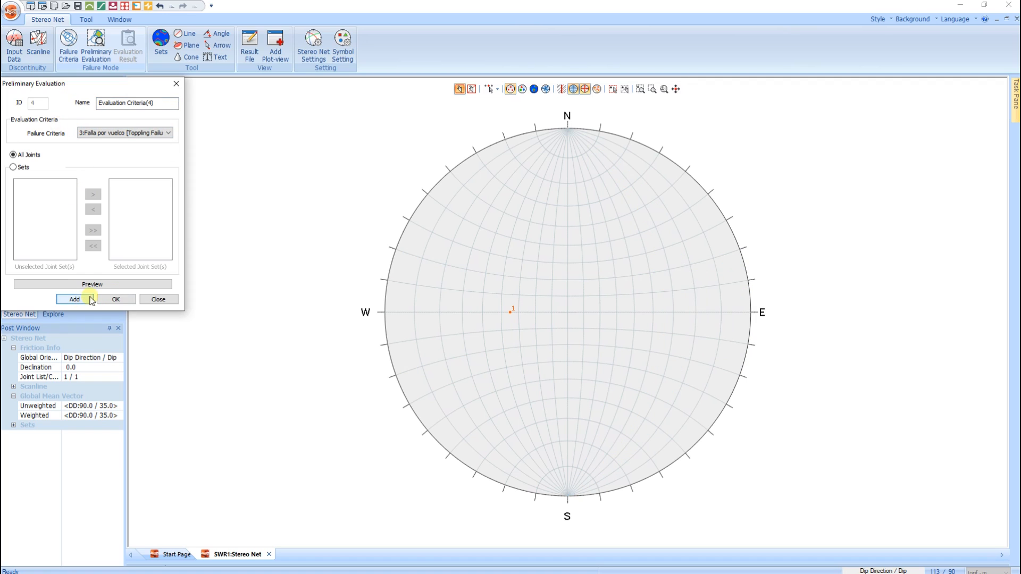
click(176, 84)
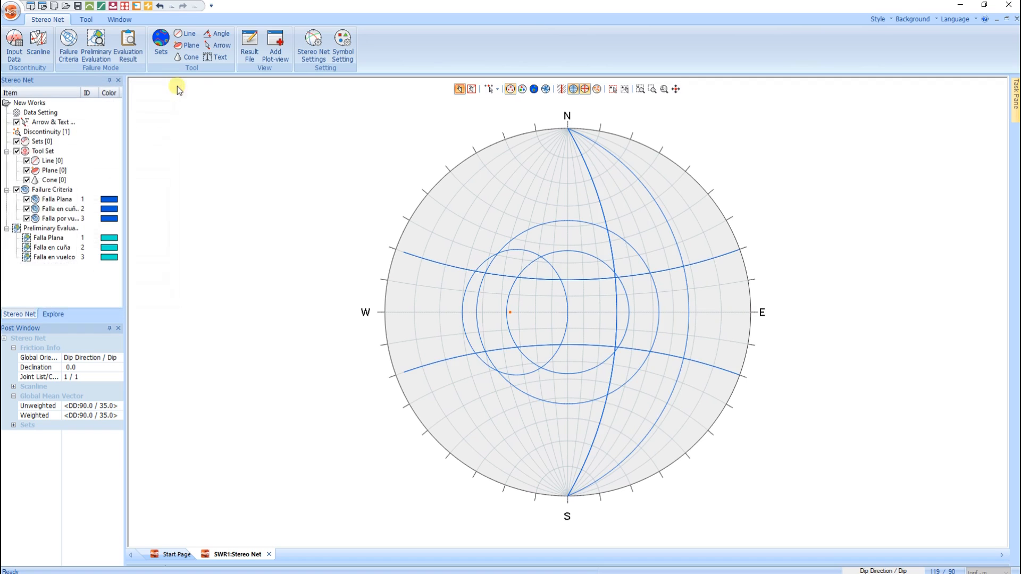
- Review the evaluation results for "Falla Plana" and "Falla en cuña" on the stereonet
click(126, 47)
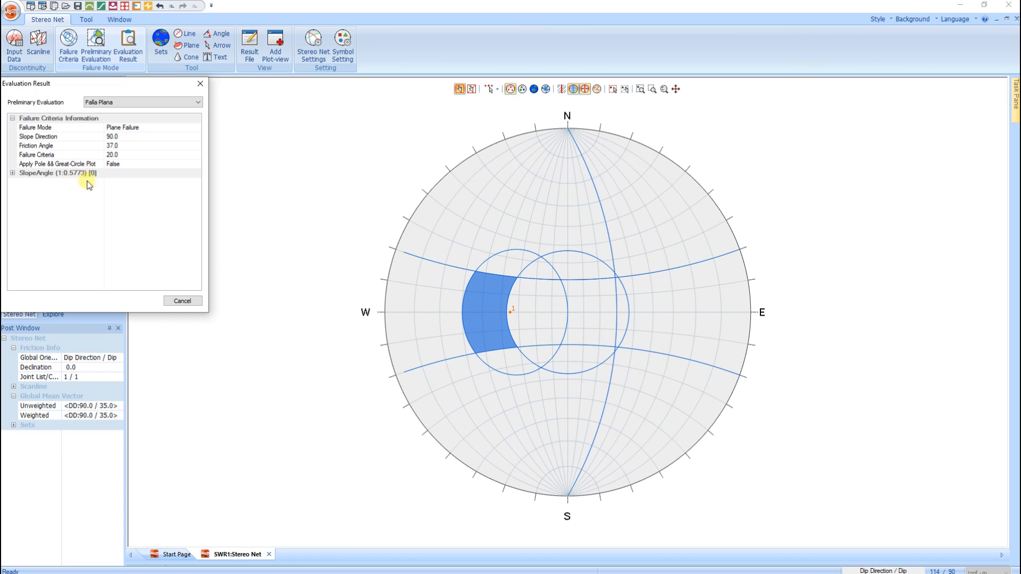
click(125, 102)
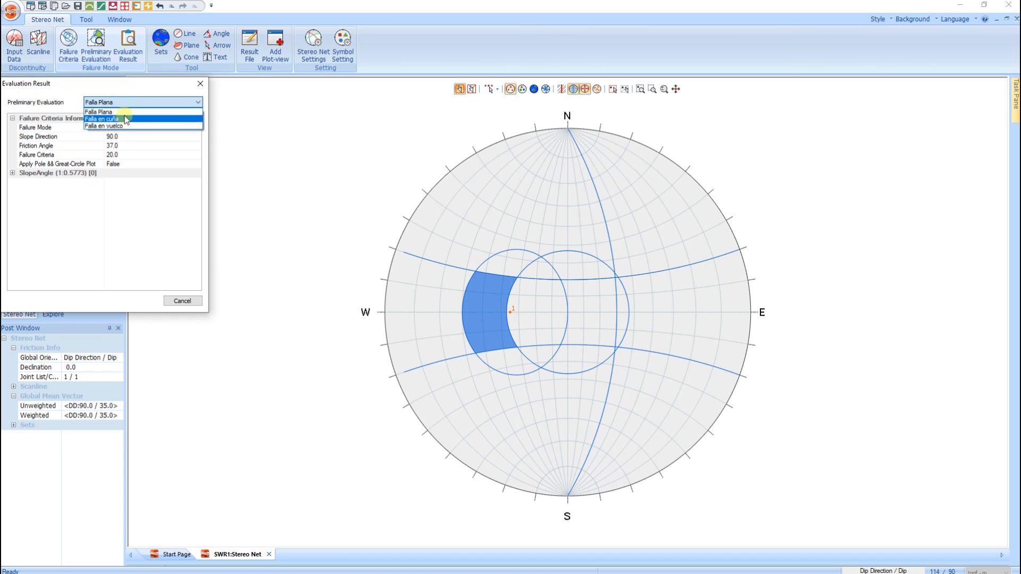
click(126, 119)
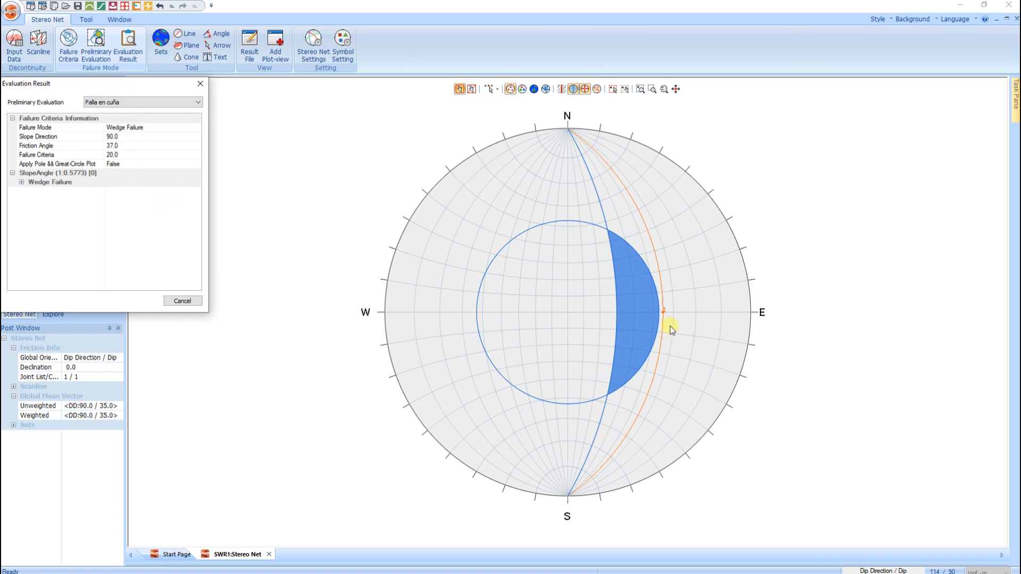
- Review the evaluation results for "Falla en vuelco" and "Falla Plana" on the stereonet
click(153, 106)
click(149, 126)
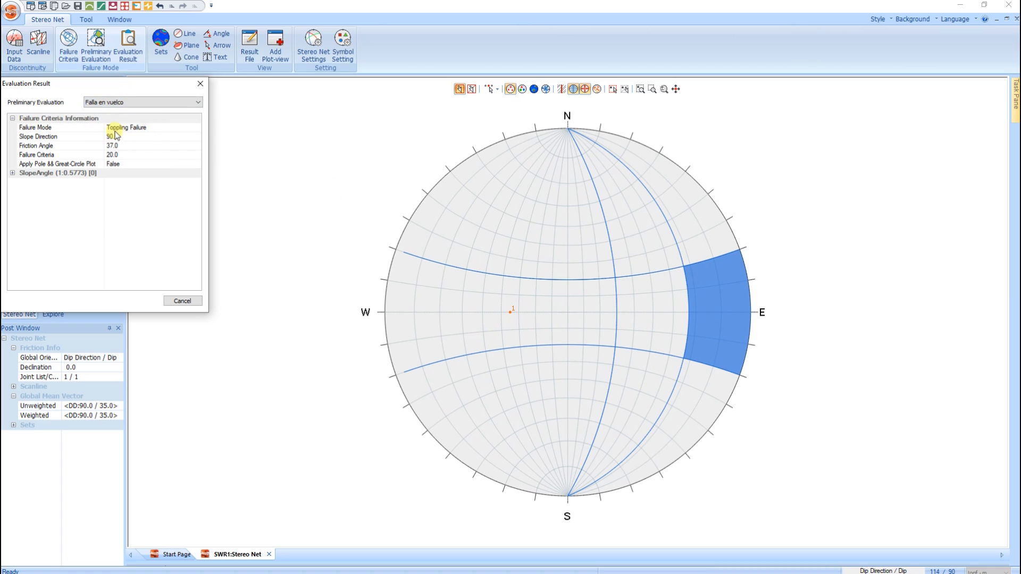
click(120, 102)
click(122, 112)
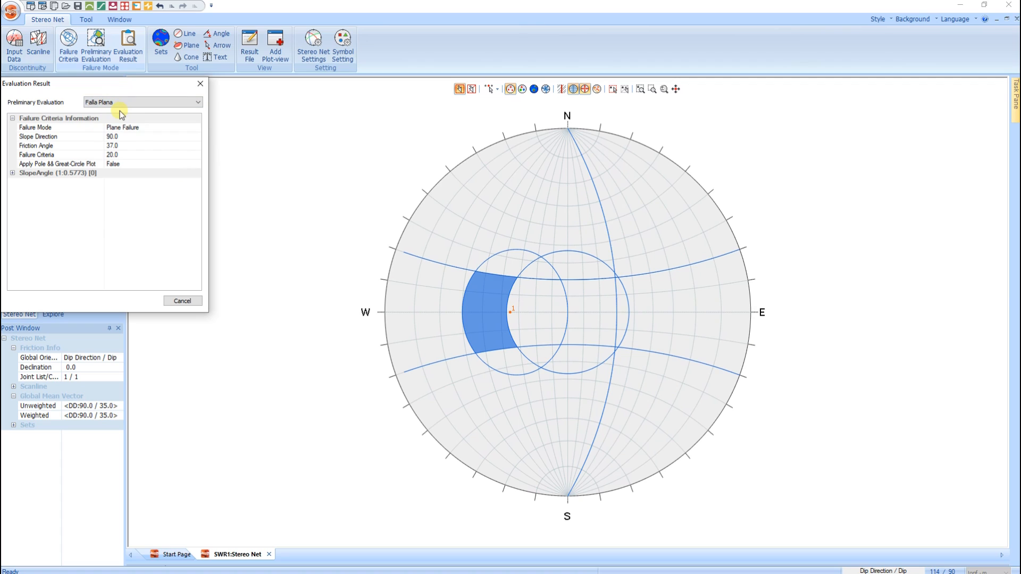
click(200, 83)
- Set the joint's dip angle to 40 degrees in the discontinuity data and check the "Falla Plana" evaluation result
click(14, 51)
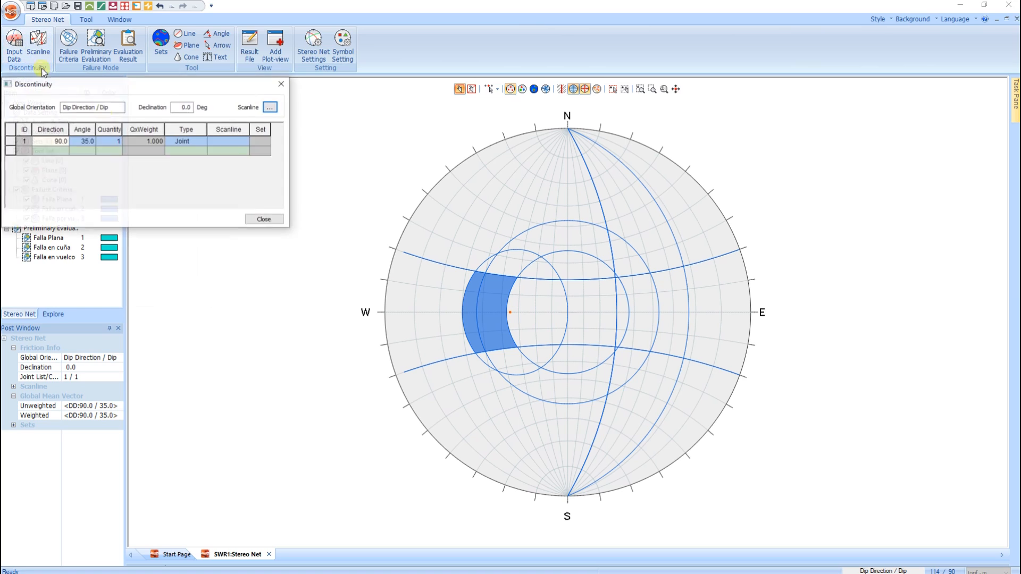
click(78, 142)
text(40)
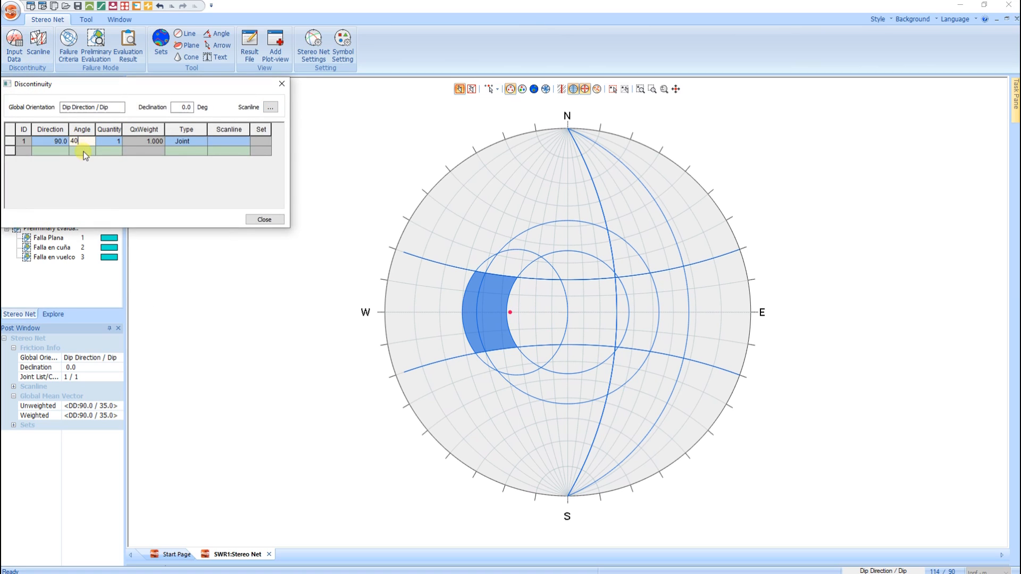
key(Return)
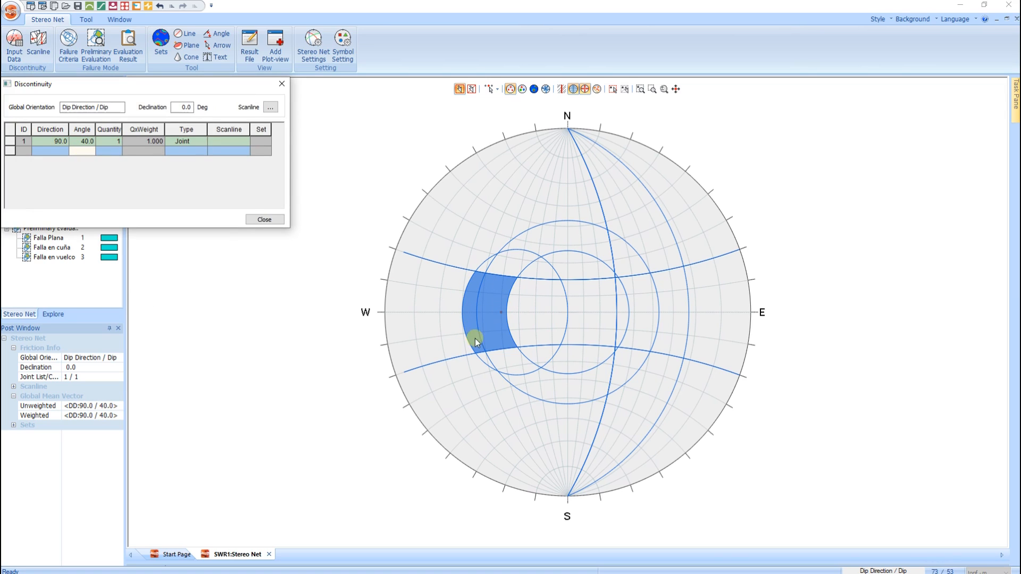
click(282, 84)
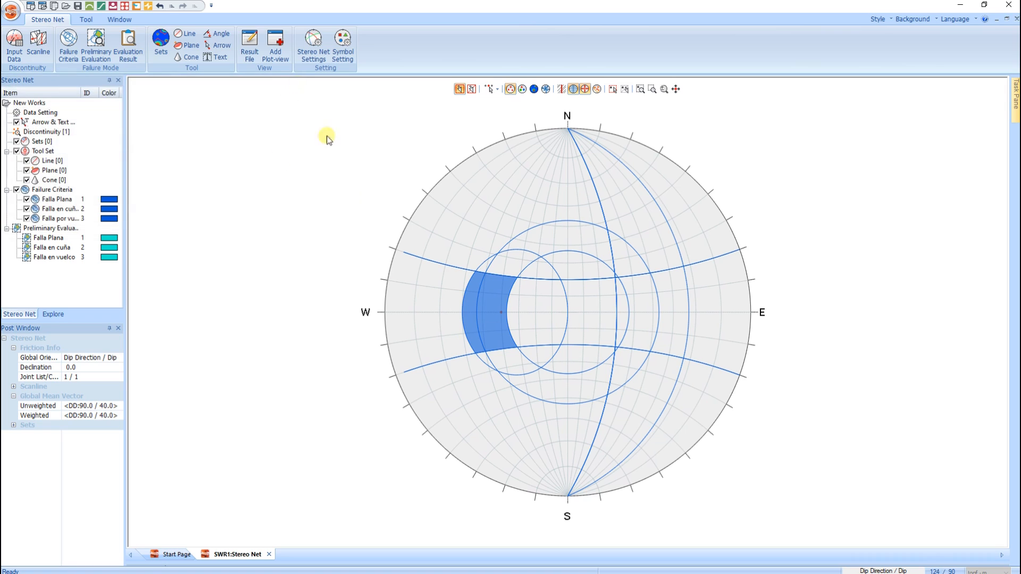
click(127, 43)
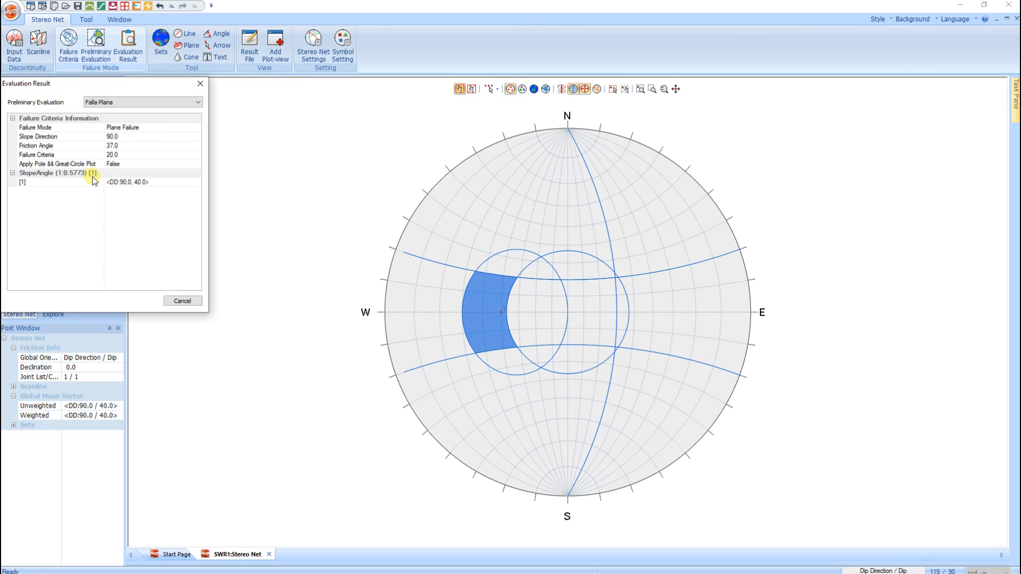
click(200, 83)
- Set the joint's dip angle back to 35 degrees and review the discontinuity data
click(15, 45)
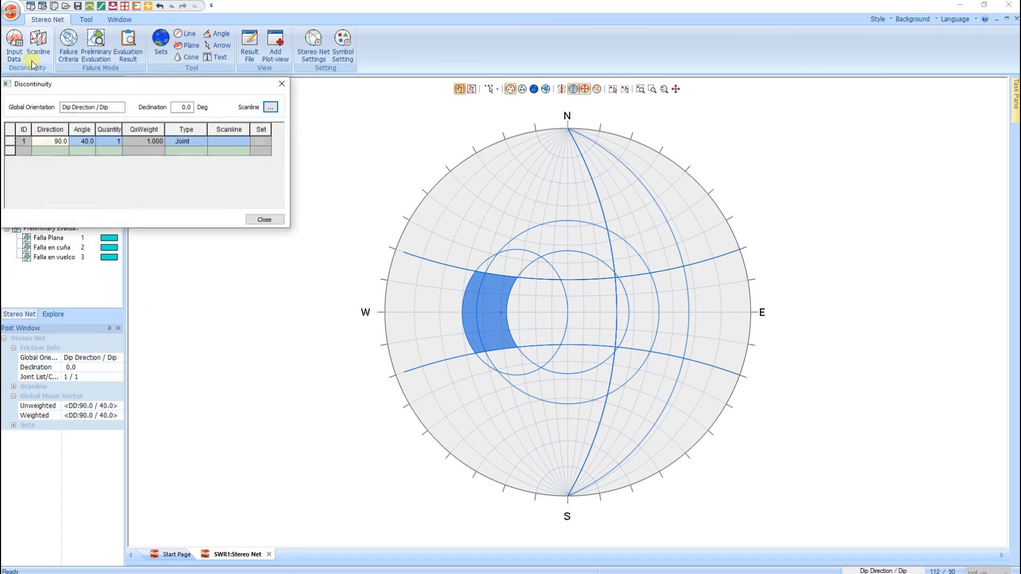
text(35)
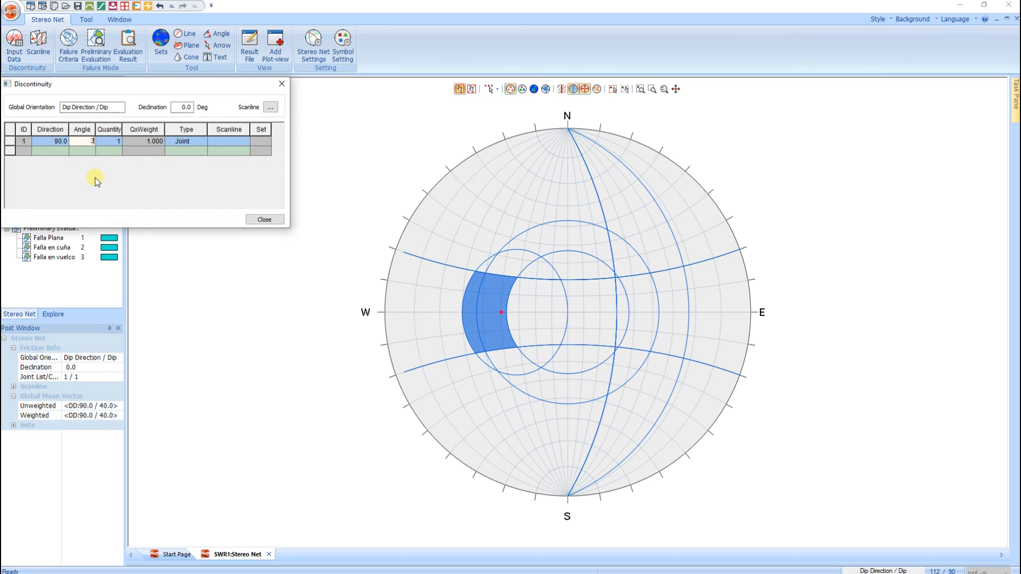
click(84, 152)
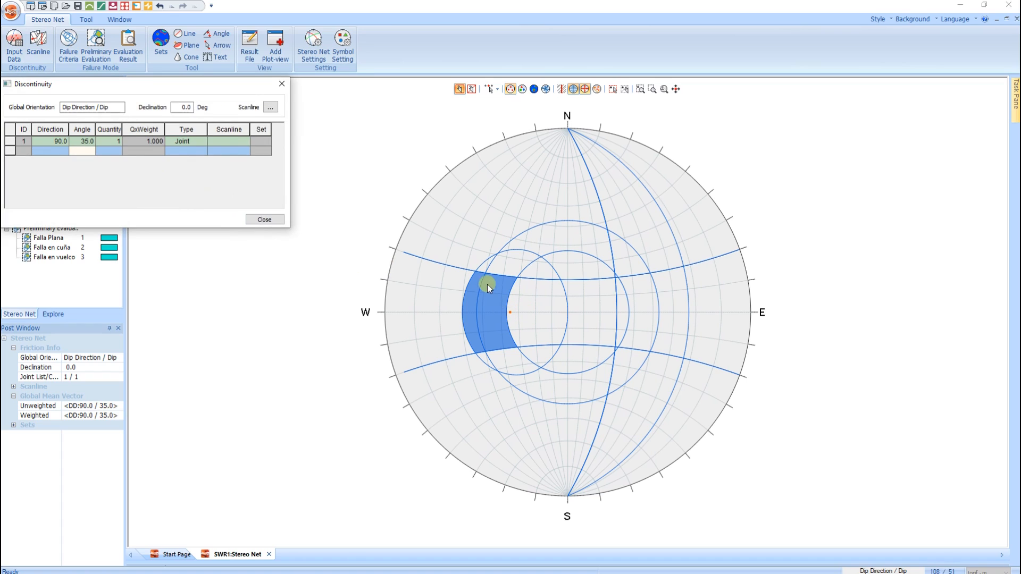
click(281, 85)
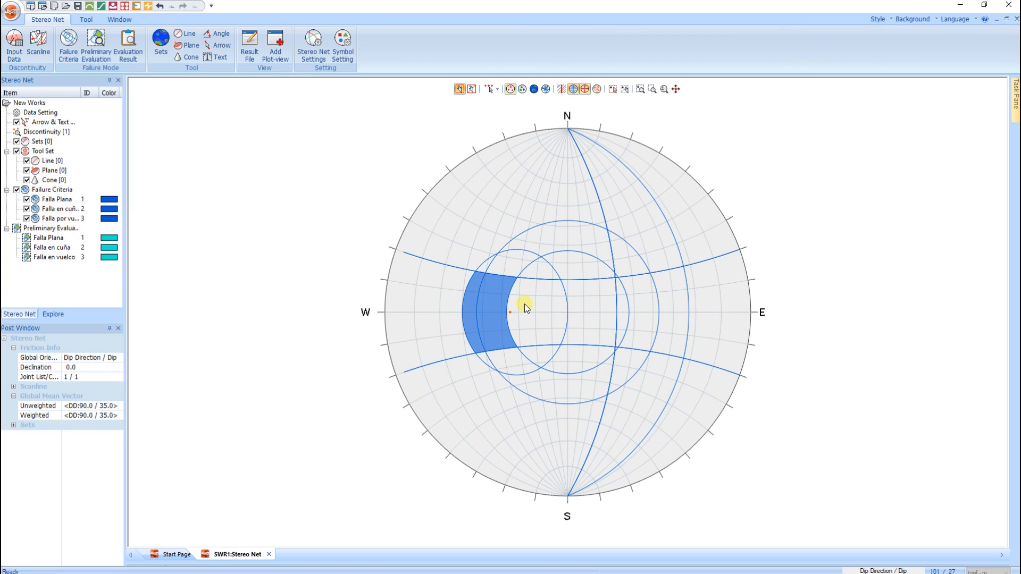
click(15, 43)
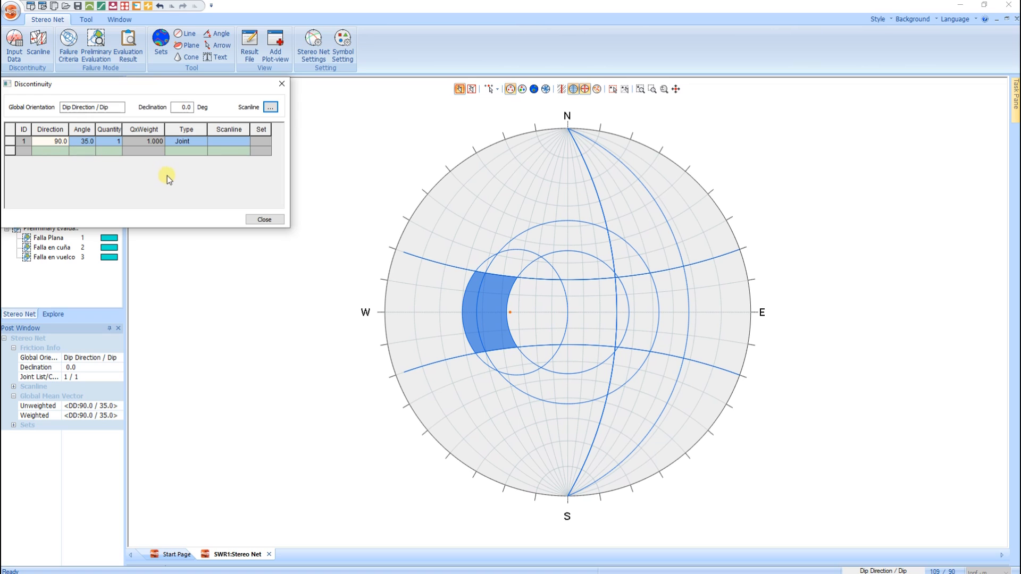
click(282, 84)
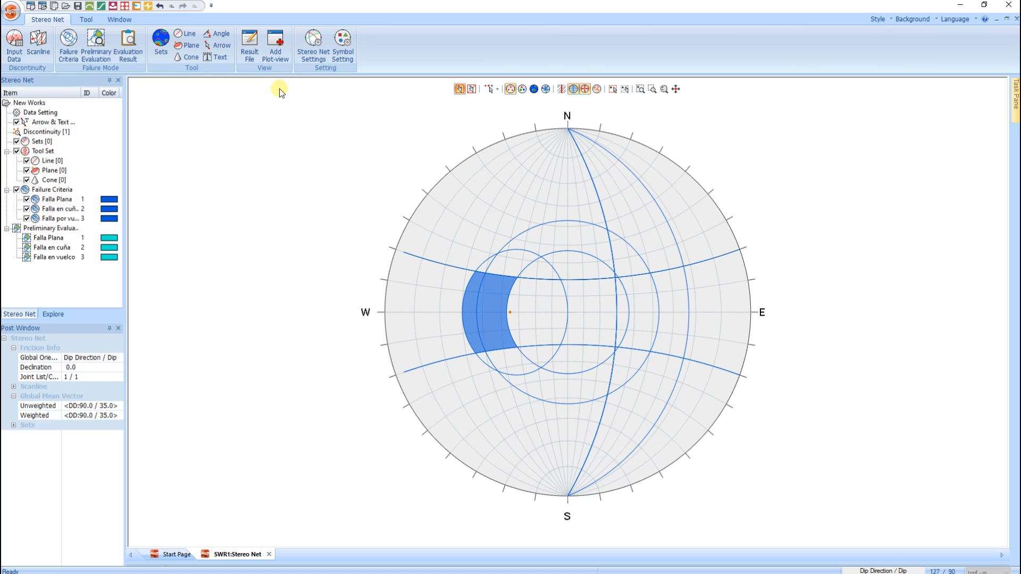
- Create a new project named "Estabilidad" without saving the changes to SWR1, and choose the limit equilibrium (LEM) job
click(30, 7)
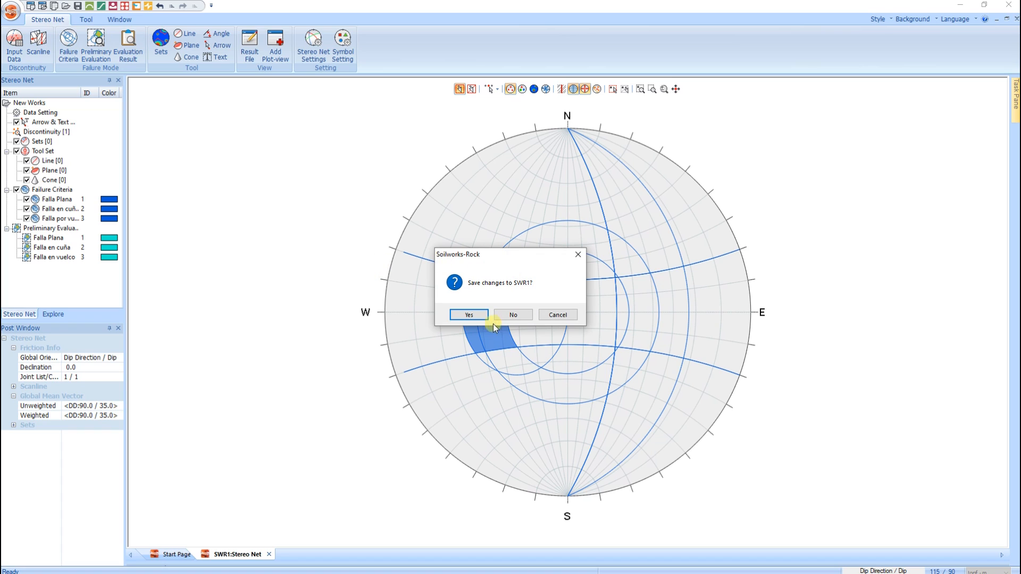
click(513, 315)
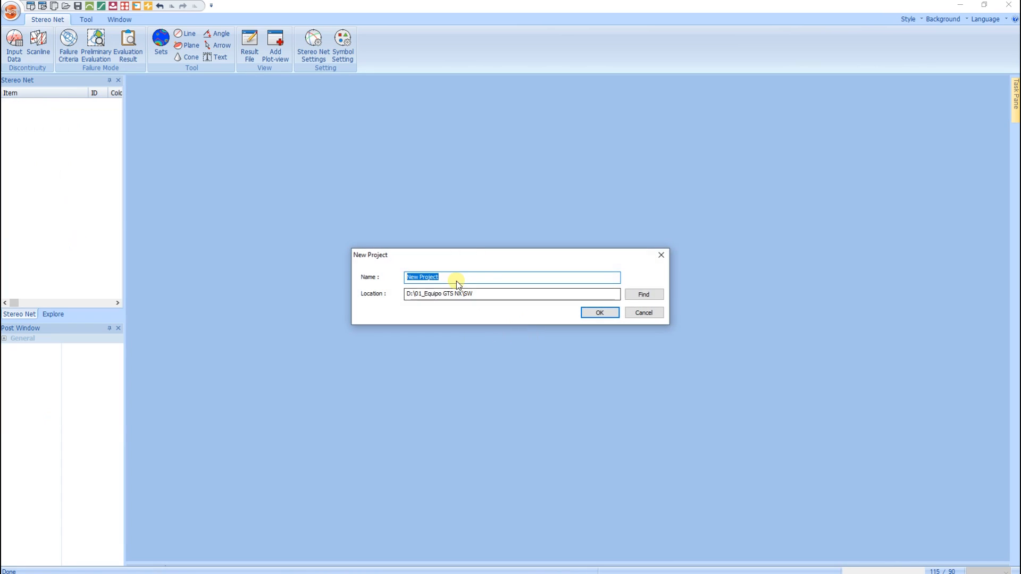
click(446, 277)
drag(447, 278, 376, 276)
key(BackSpace)
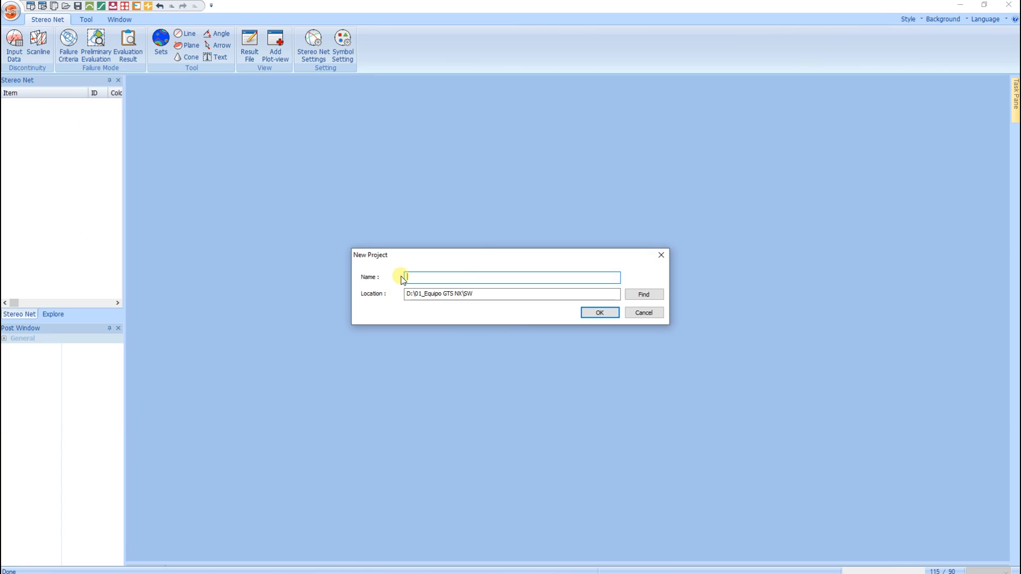
text(Estabilidad)
click(606, 314)
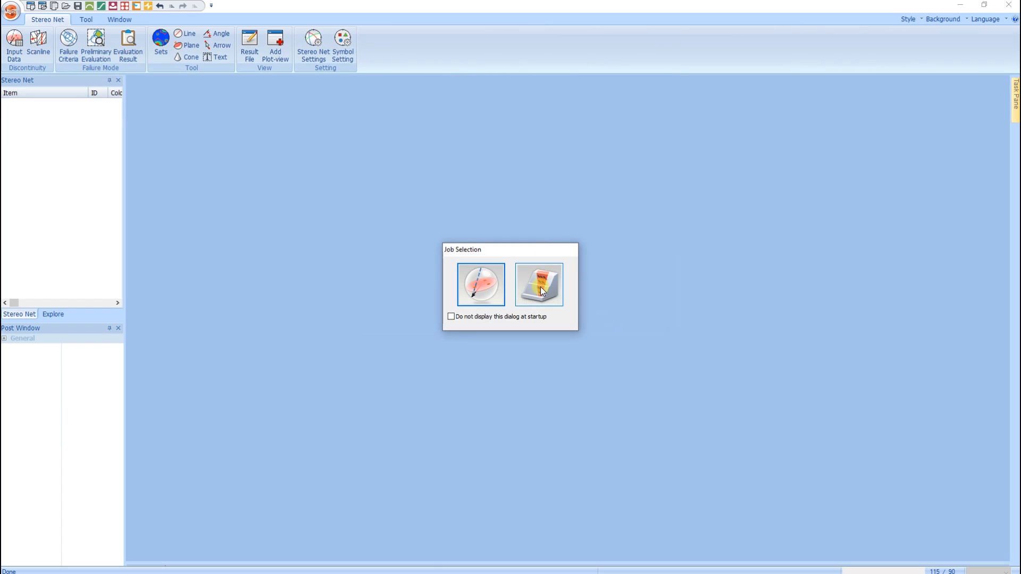
click(540, 288)
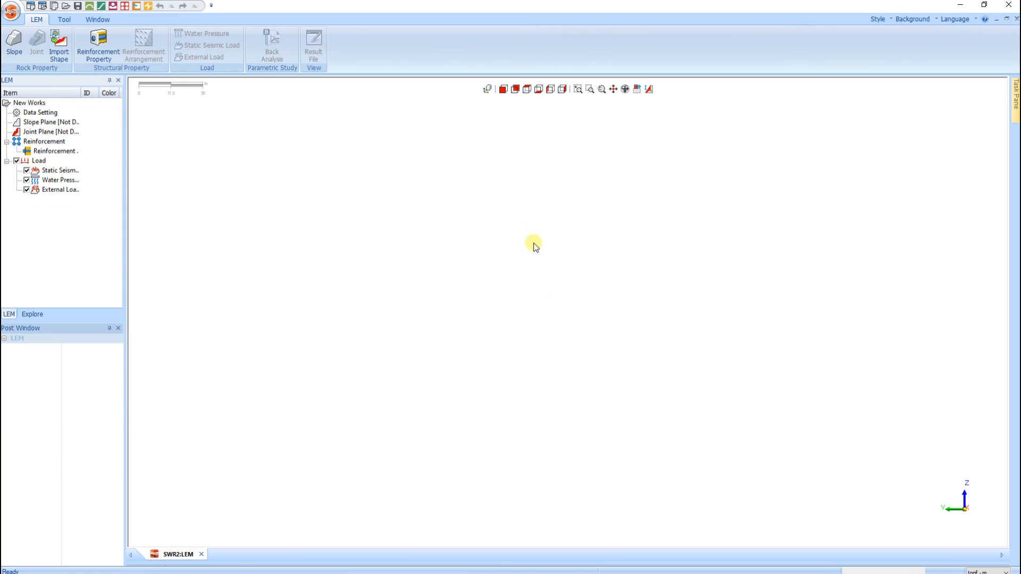
- Check the import of pre-evaluation results without importing anything, and set the unit system to kN - m
click(59, 45)
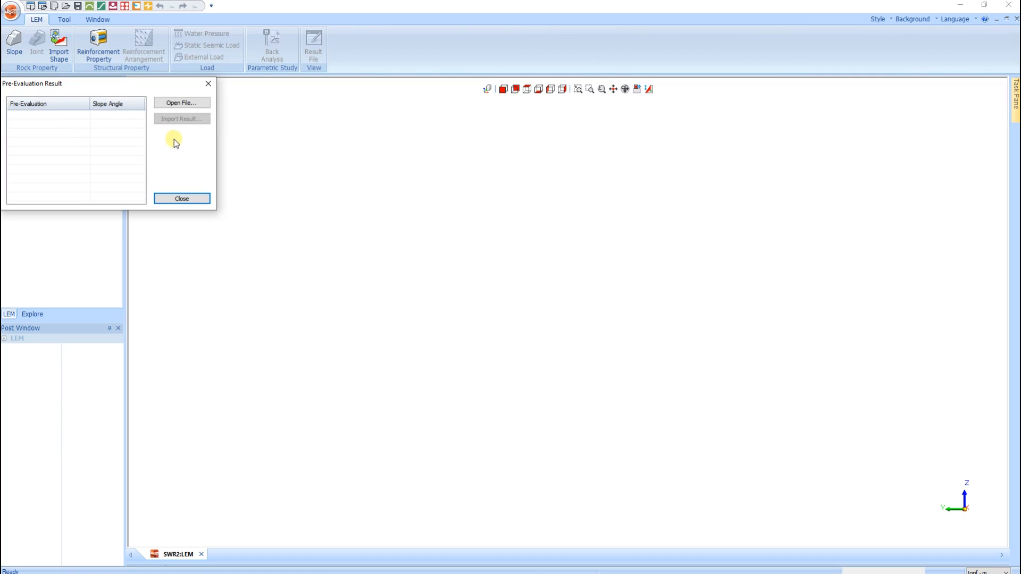
click(208, 85)
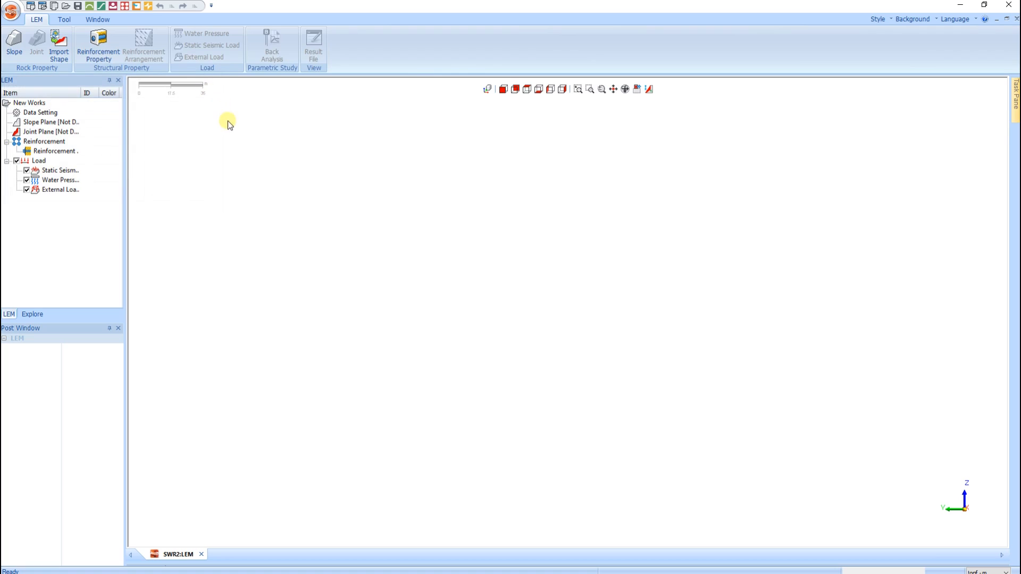
click(988, 571)
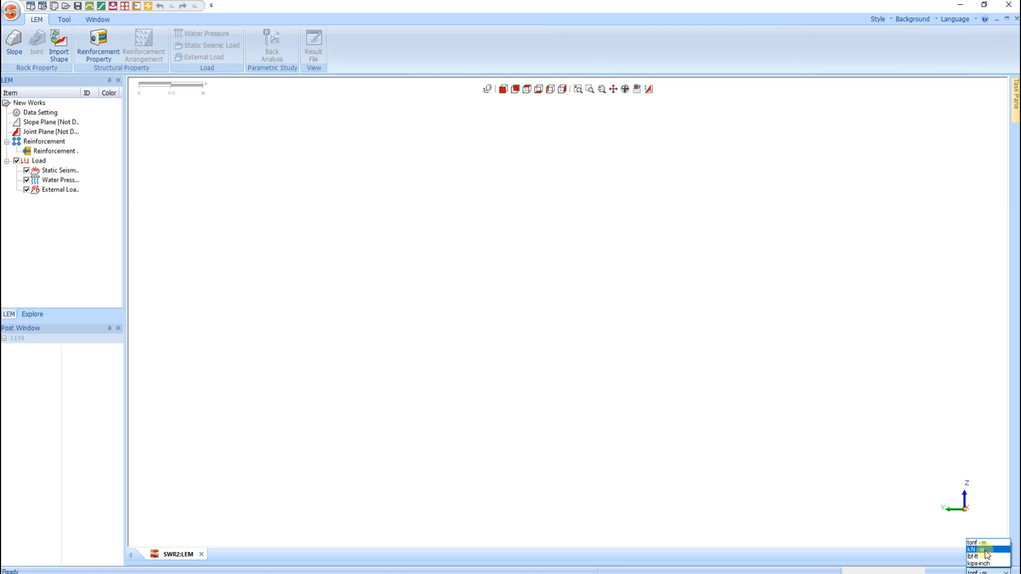
click(978, 550)
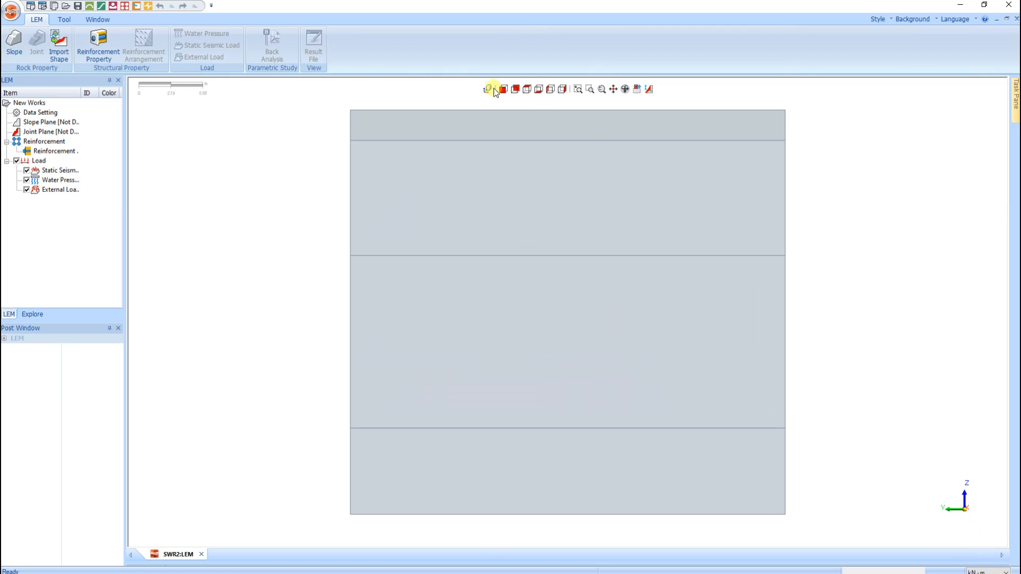
- Give the plane failure slope a unit weight of 26 kN/m^3 and an upper slope of 0 degrees
click(486, 91)
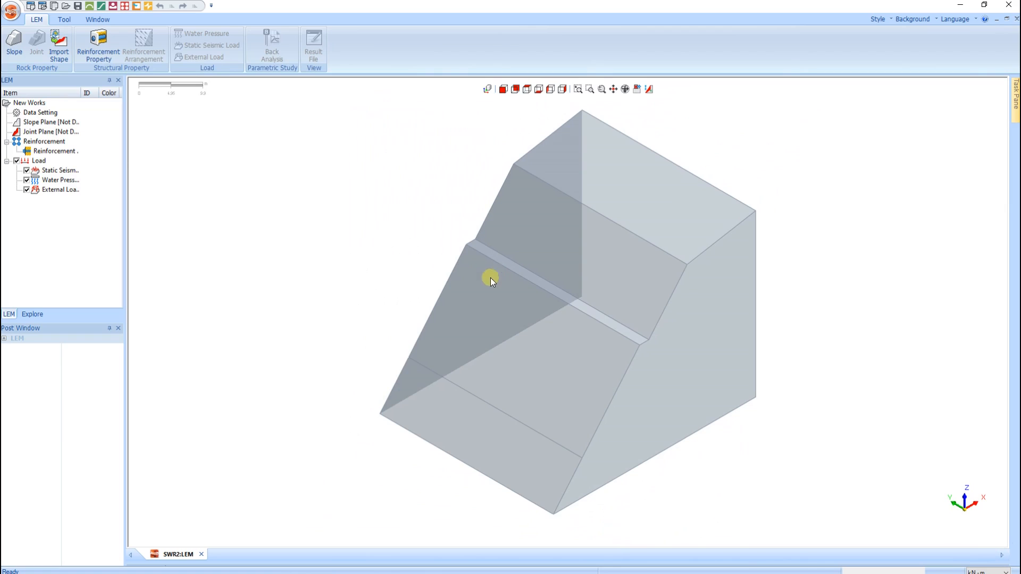
click(11, 51)
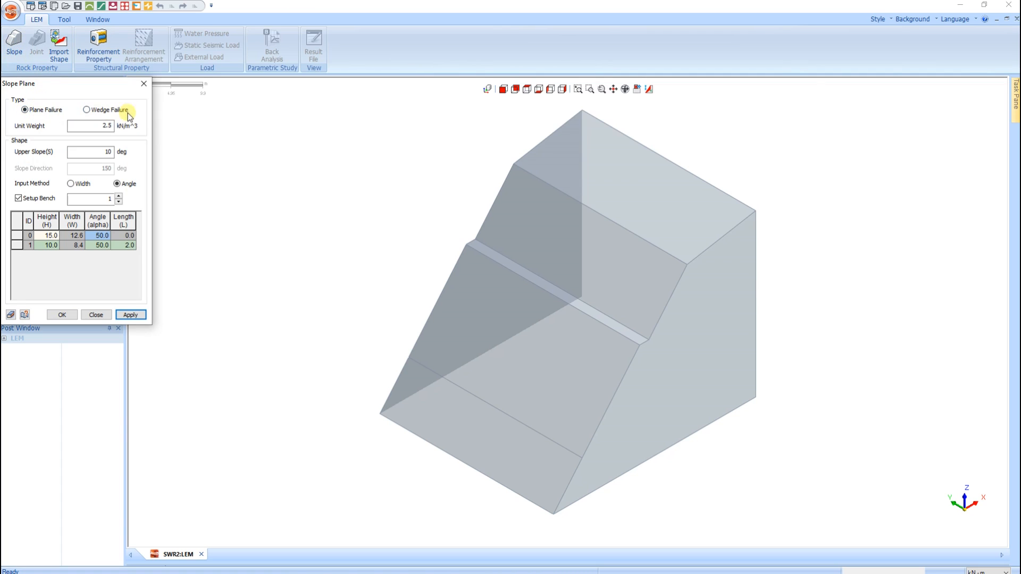
double_click(111, 126)
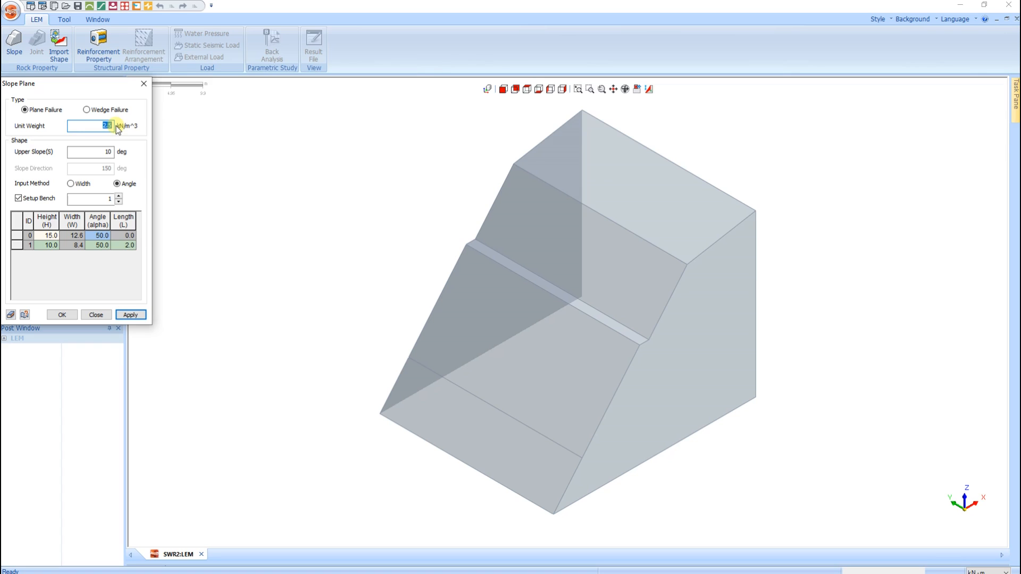
text(26)
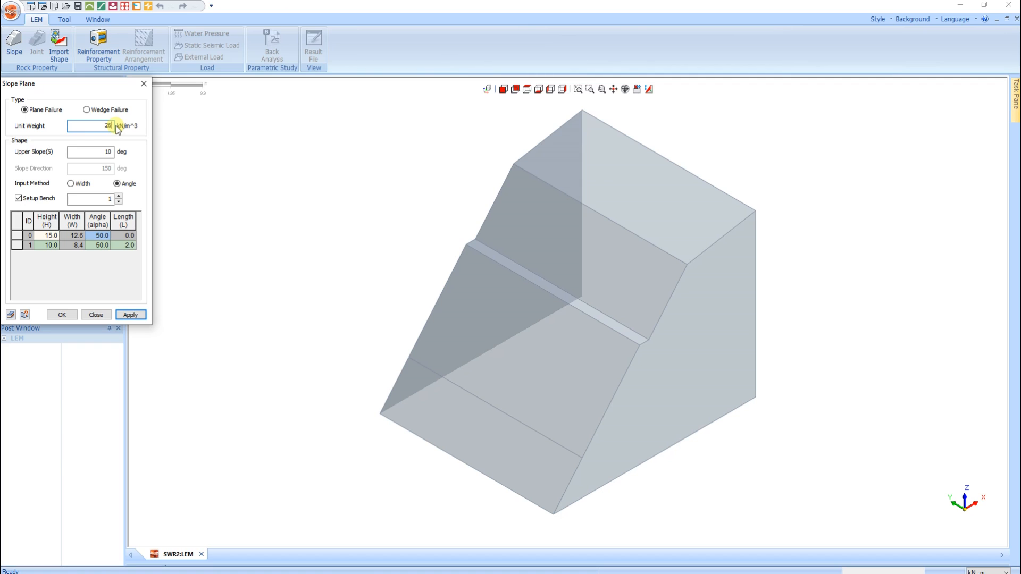
double_click(109, 152)
middle_drag(625, 250, 496, 266)
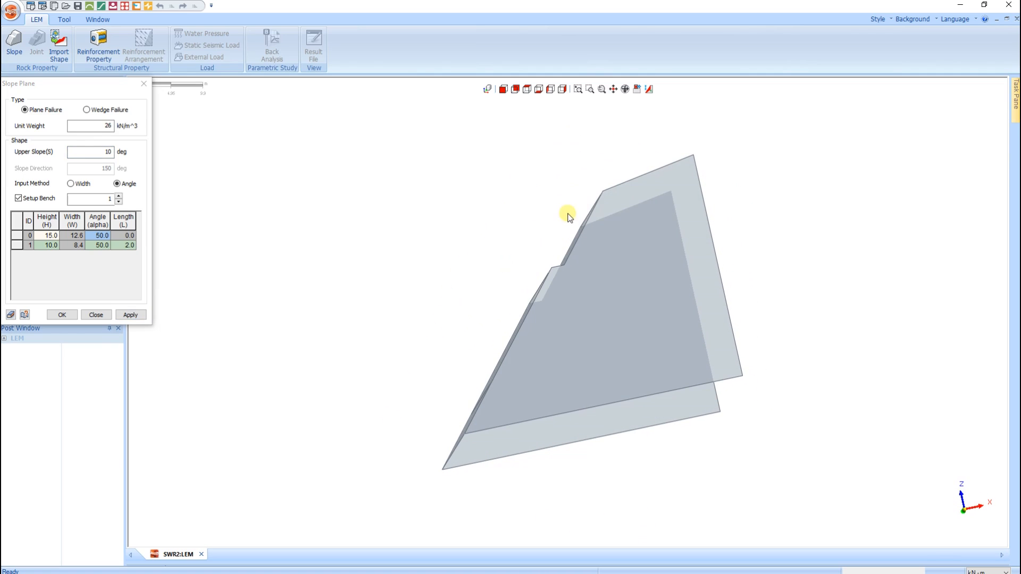
click(99, 153)
text(0)
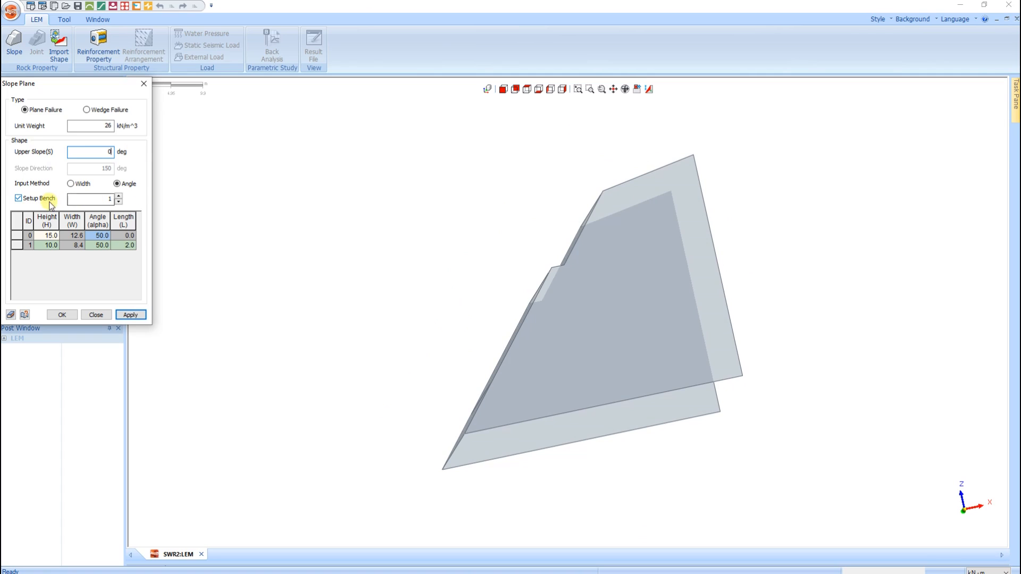
click(606, 293)
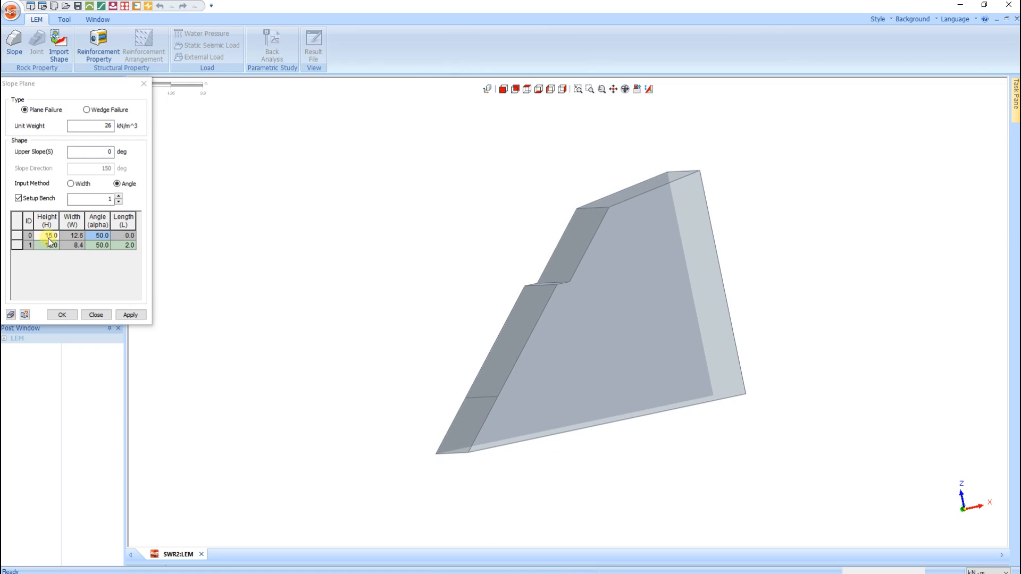
- Remove the bench from the slope and define its shape with a height of 12 m and an angle of 60 degrees
click(19, 198)
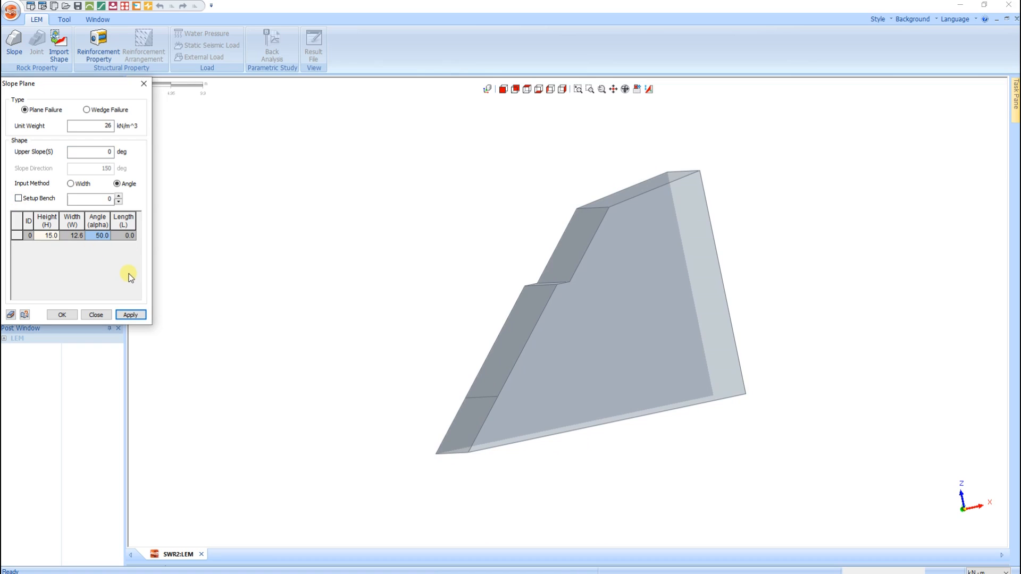
click(42, 236)
click(104, 237)
text(60)
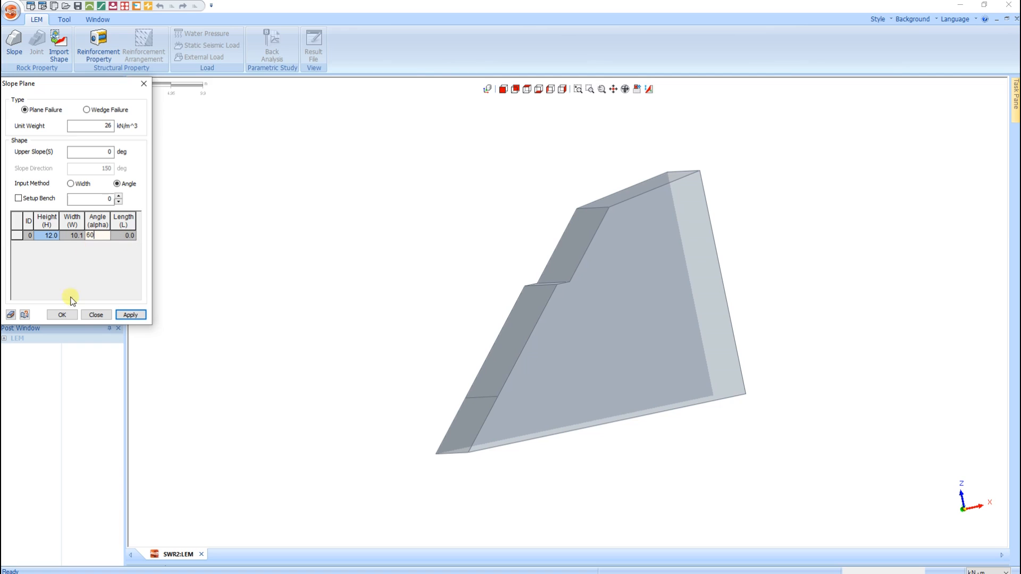
click(62, 315)
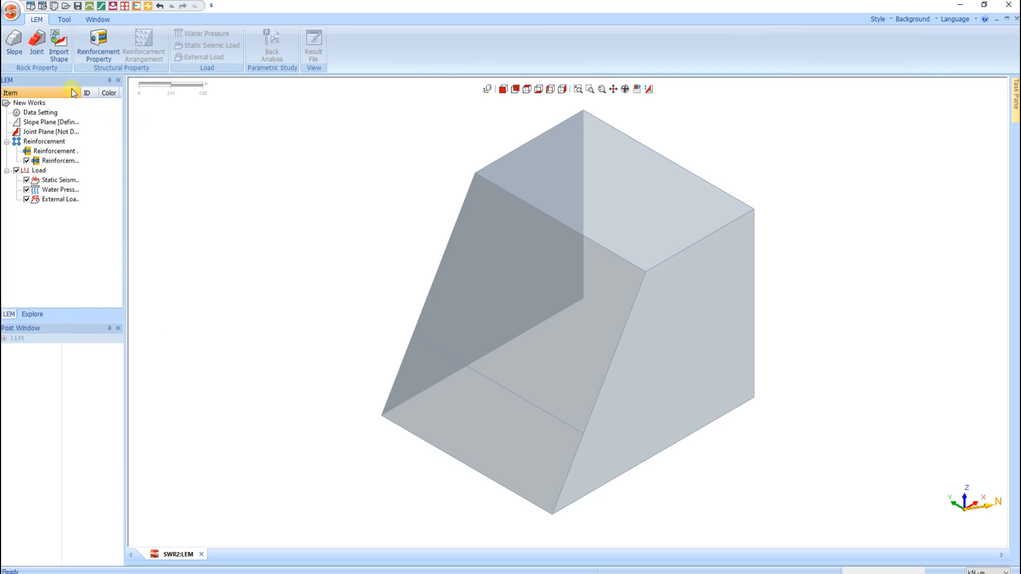
- Define the joint plane's angle as 35 degrees and enter the tension crack's angle and its length of 4 m
click(38, 45)
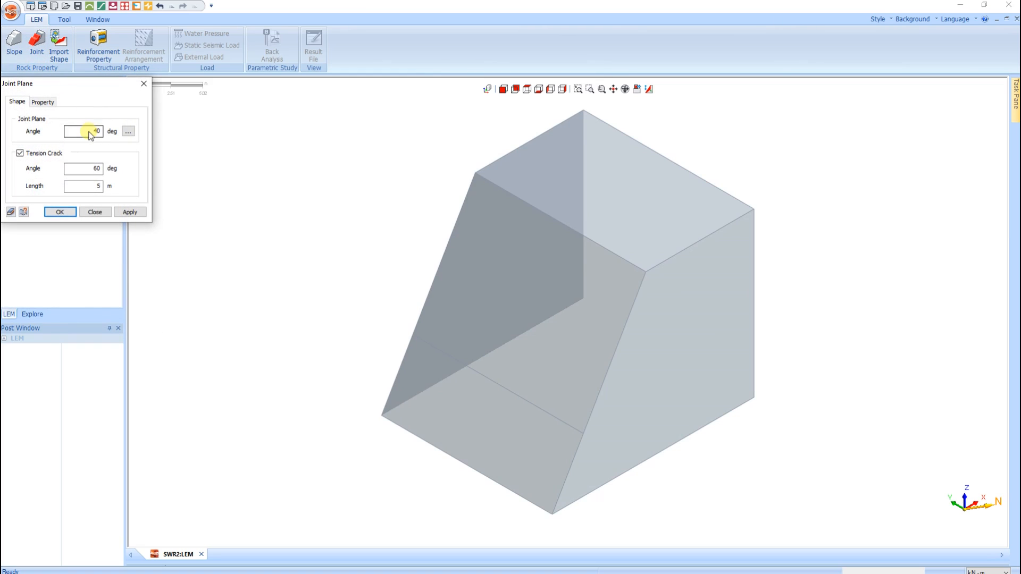
double_click(97, 131)
text(35)
double_click(99, 168)
text(9)
double_click(94, 186)
text(4)
- Define the joint plane's Mohr-Coulomb properties with a cohesion of 25 kN/m^2 and a friction angle of 37 degrees
click(44, 102)
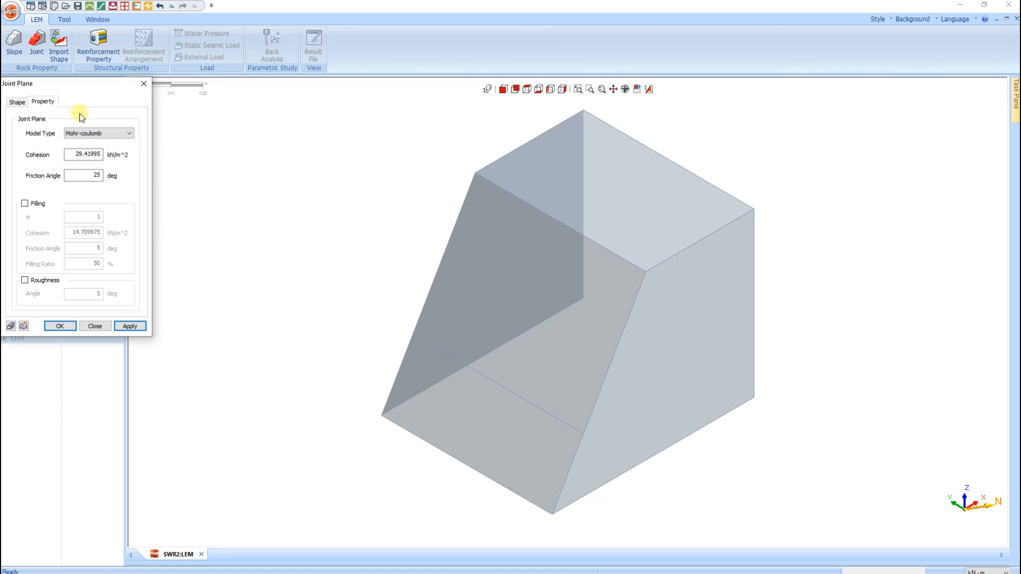
click(110, 135)
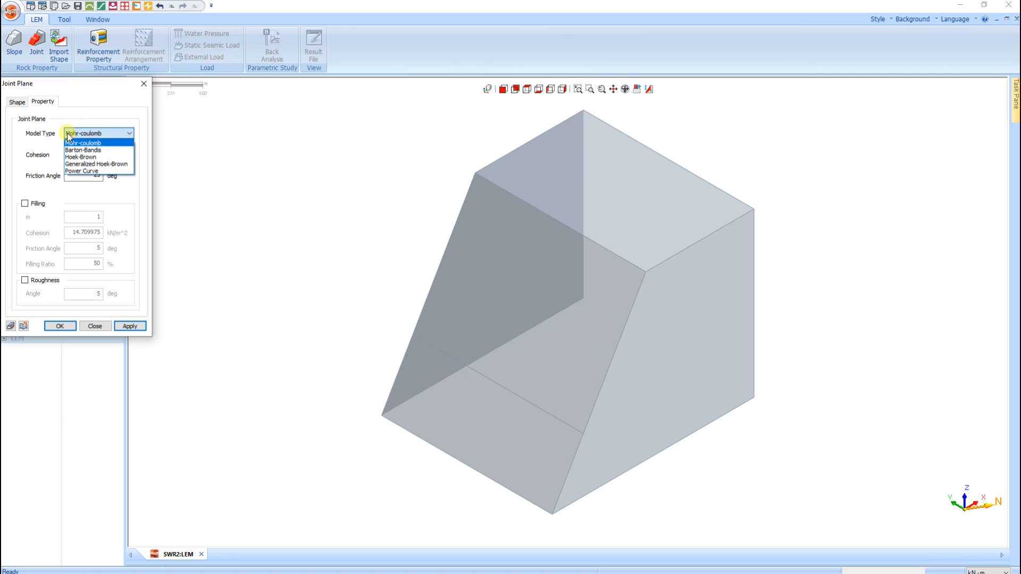
click(108, 140)
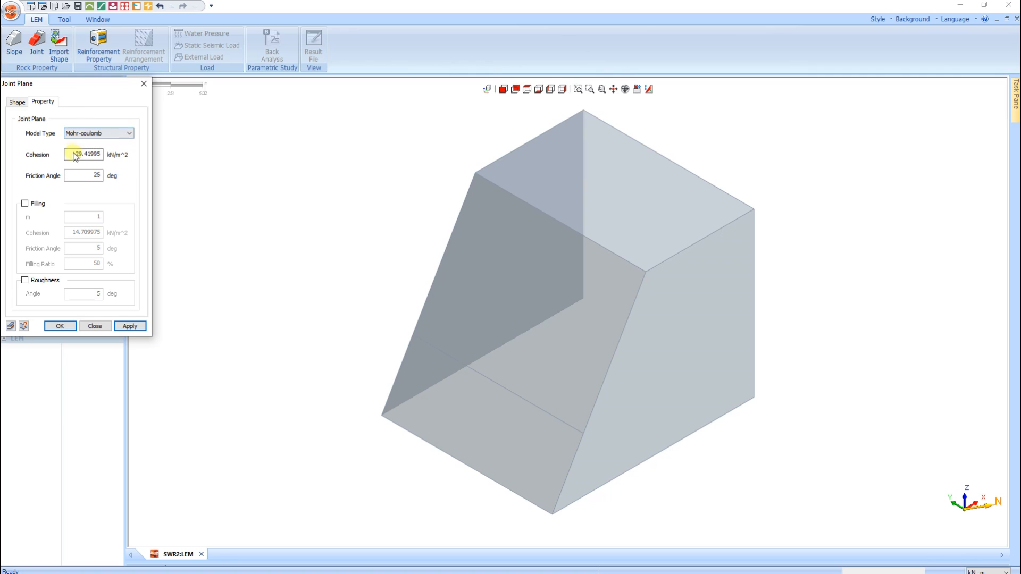
drag(69, 154, 102, 157)
text(25)
double_click(100, 176)
text(37)
click(60, 326)
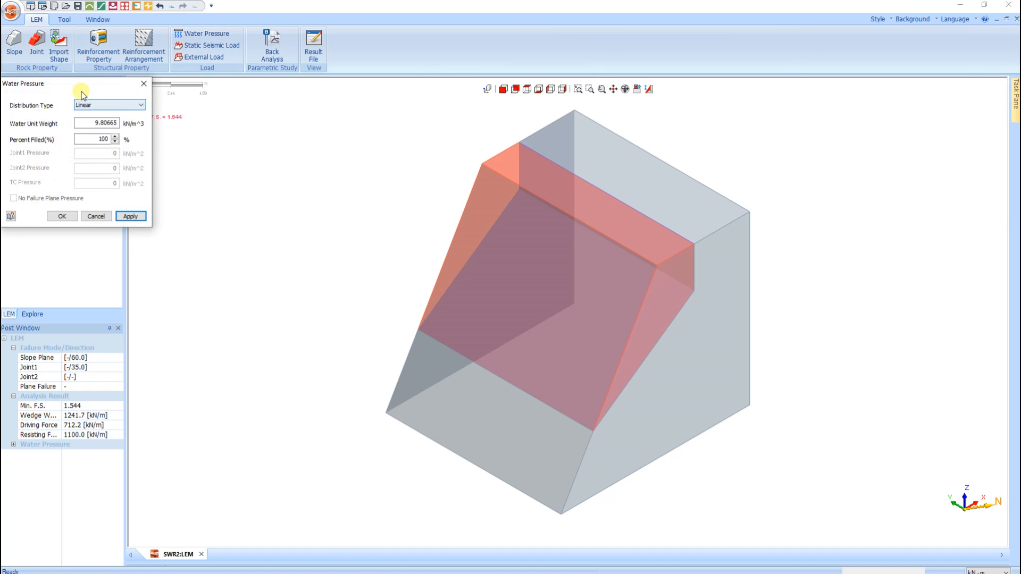
- Apply water pressure to the slope with the Tension Crack distribution type and 69 percent filled
drag(97, 91, 231, 134)
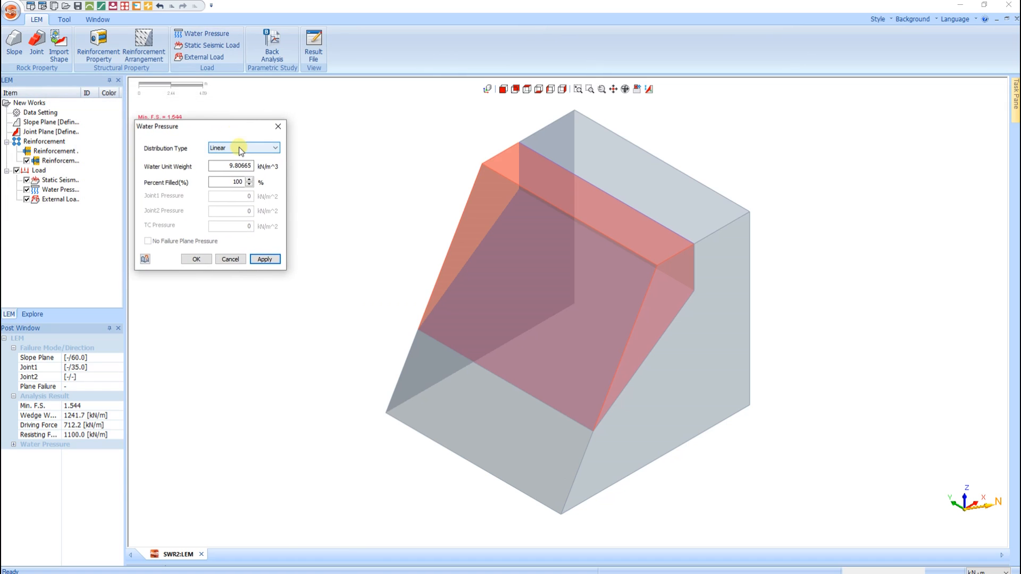
click(238, 147)
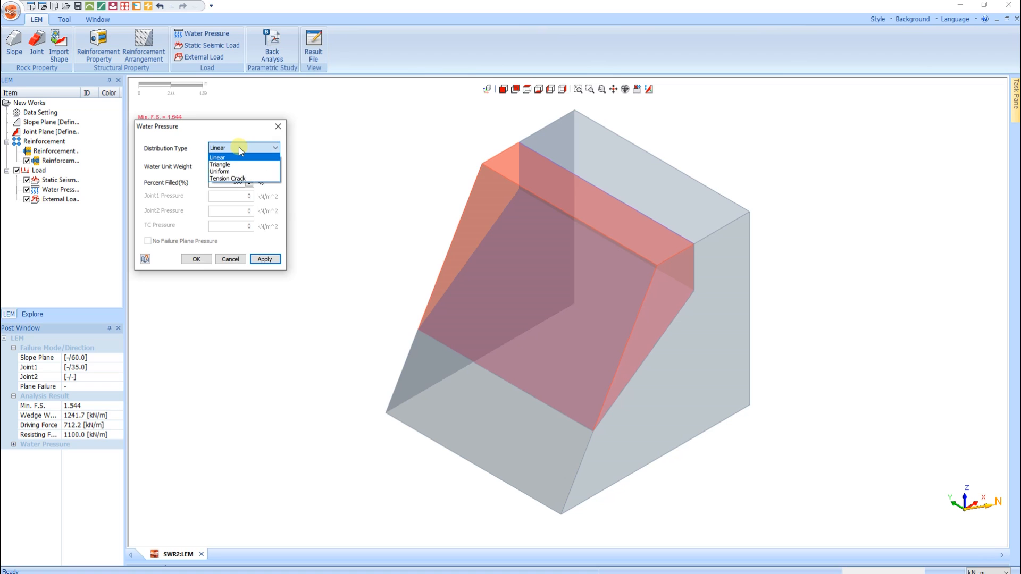
click(229, 179)
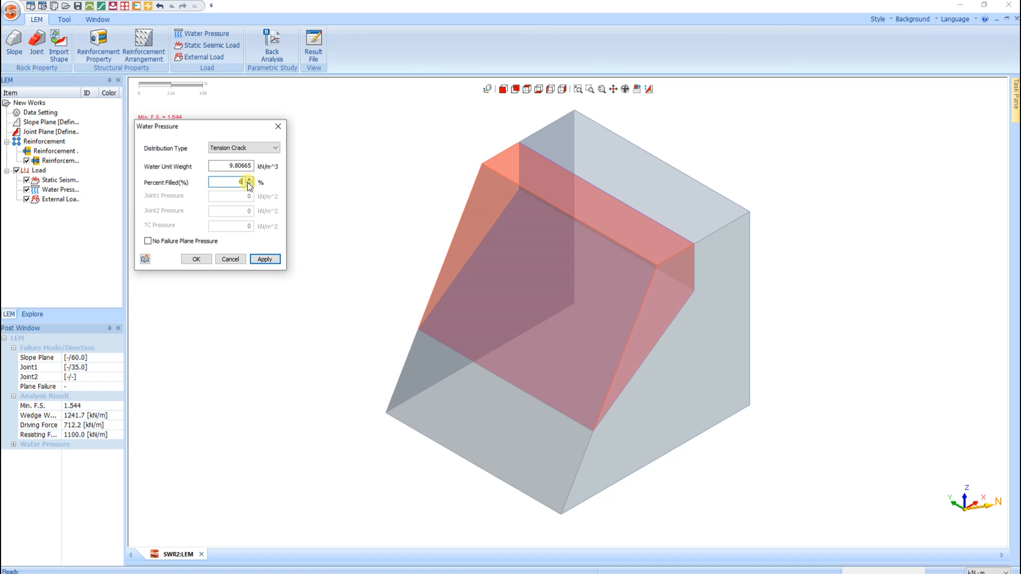
click(203, 259)
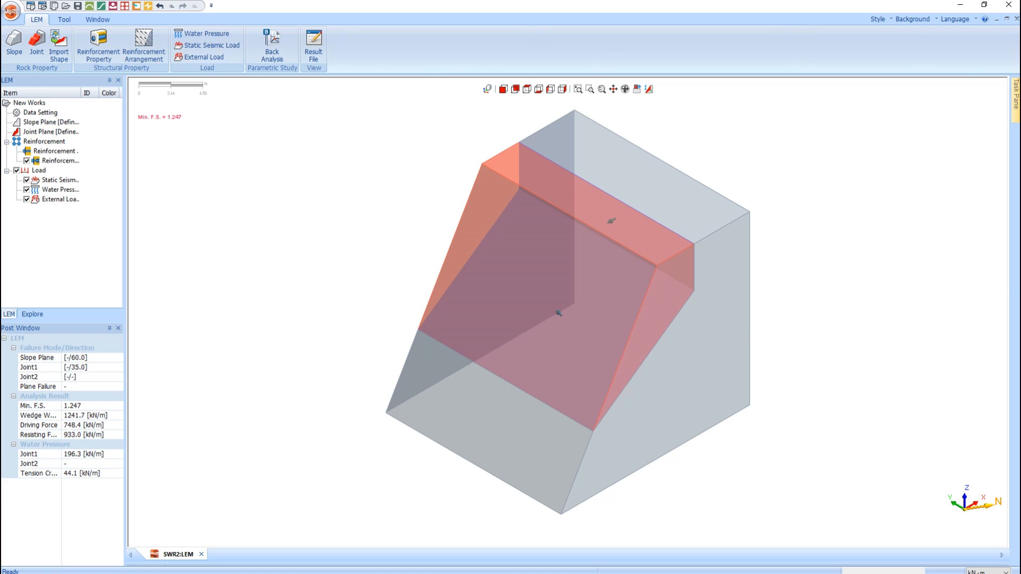
key(alt+Tab)
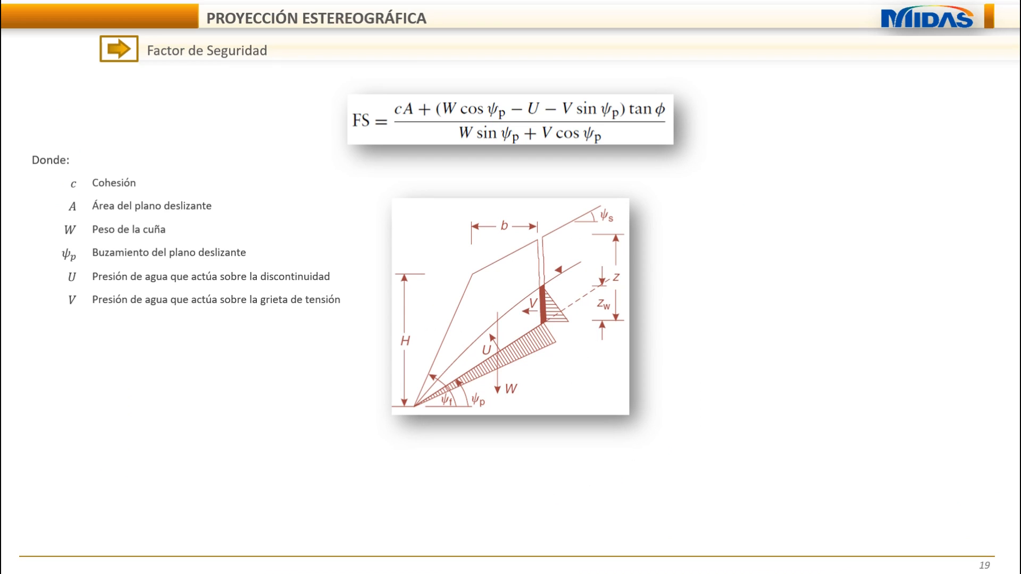
key(Right)
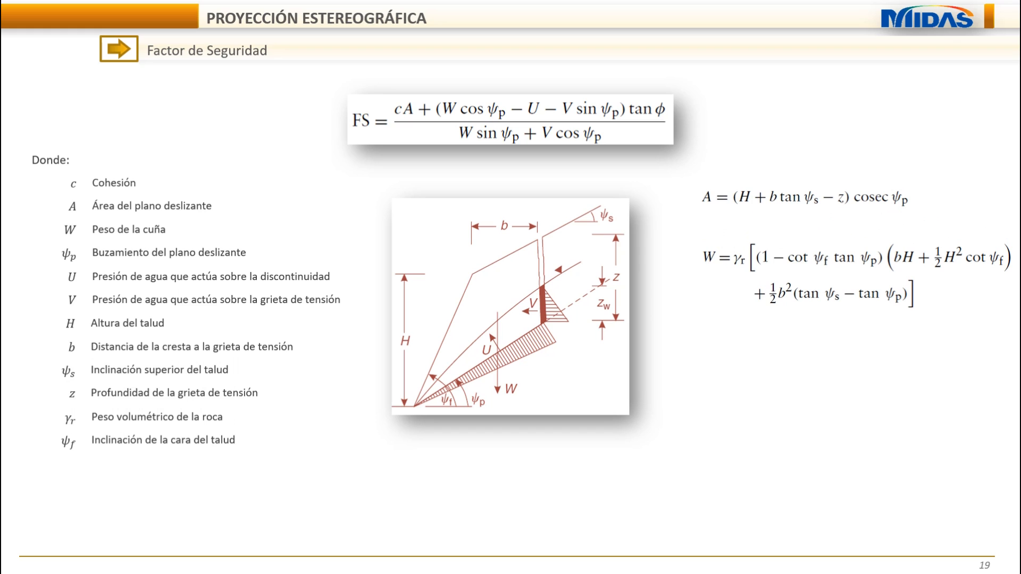
key(Right)
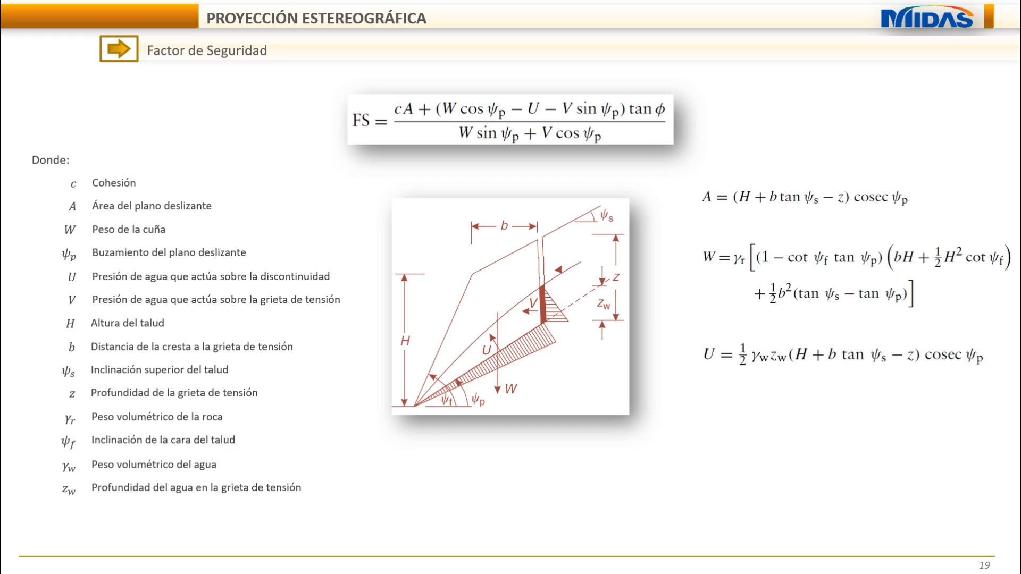
key(Right)
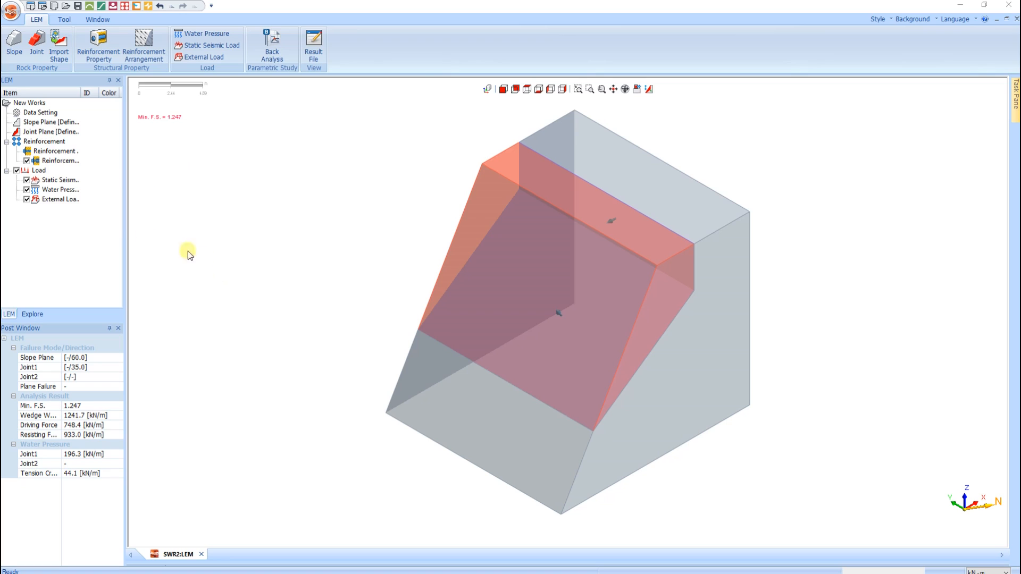
- Widen the model tree and its Item column so the full item names can be read
click(63, 191)
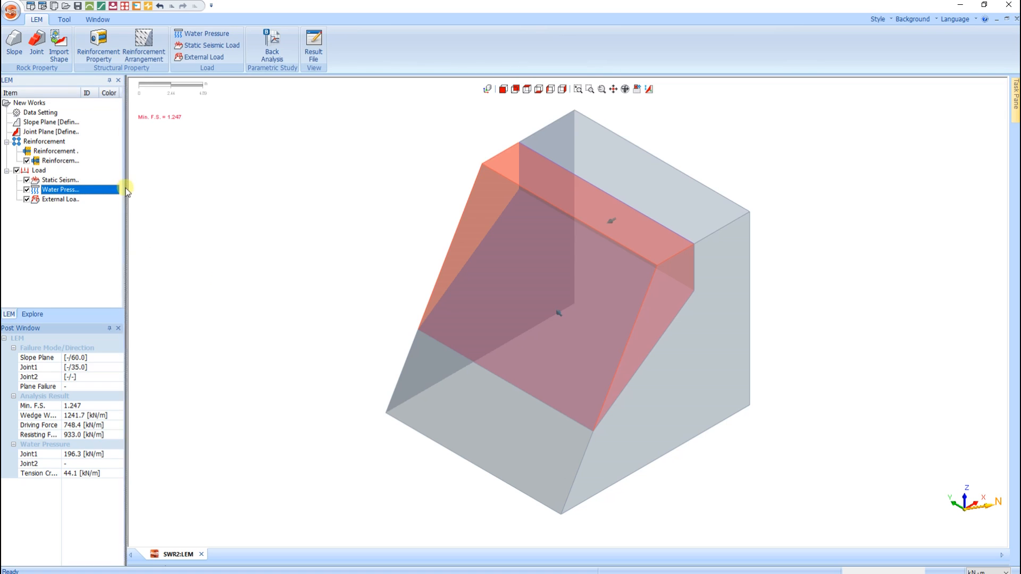
drag(127, 192, 191, 190)
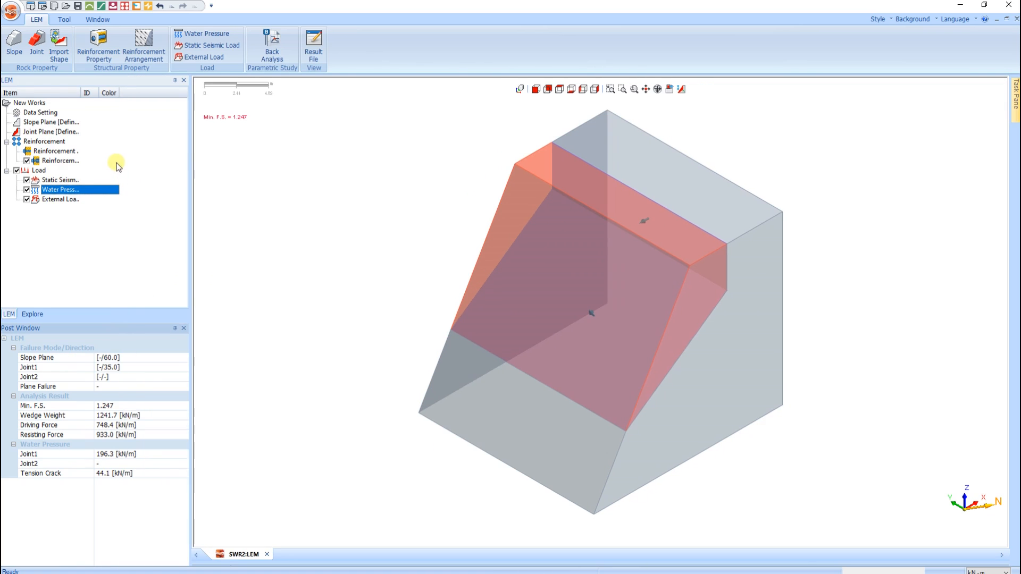
drag(81, 93, 134, 107)
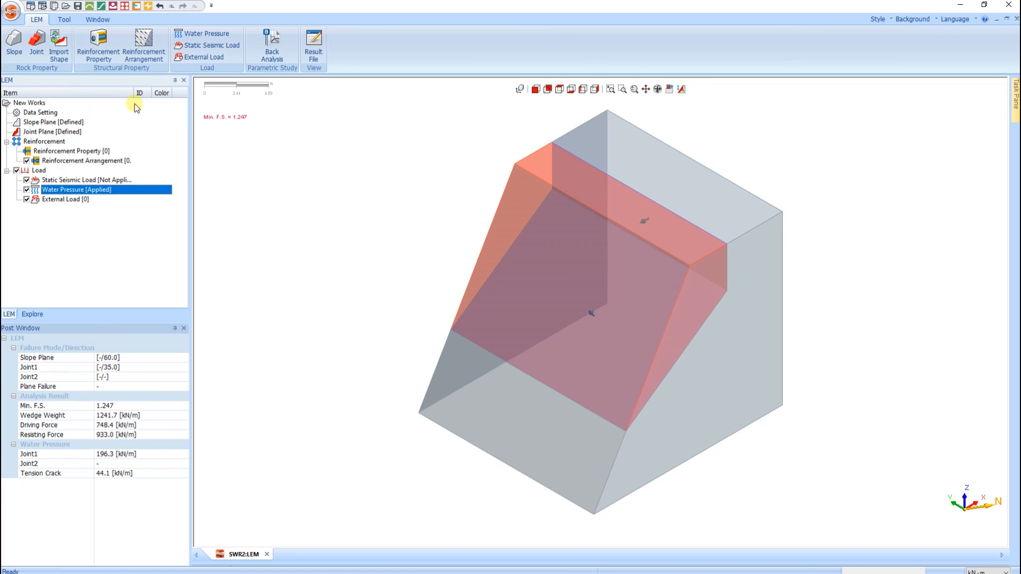
- Check the settings of the water pressure load, leave them as they are, and delete the load from the model
right_click(100, 190)
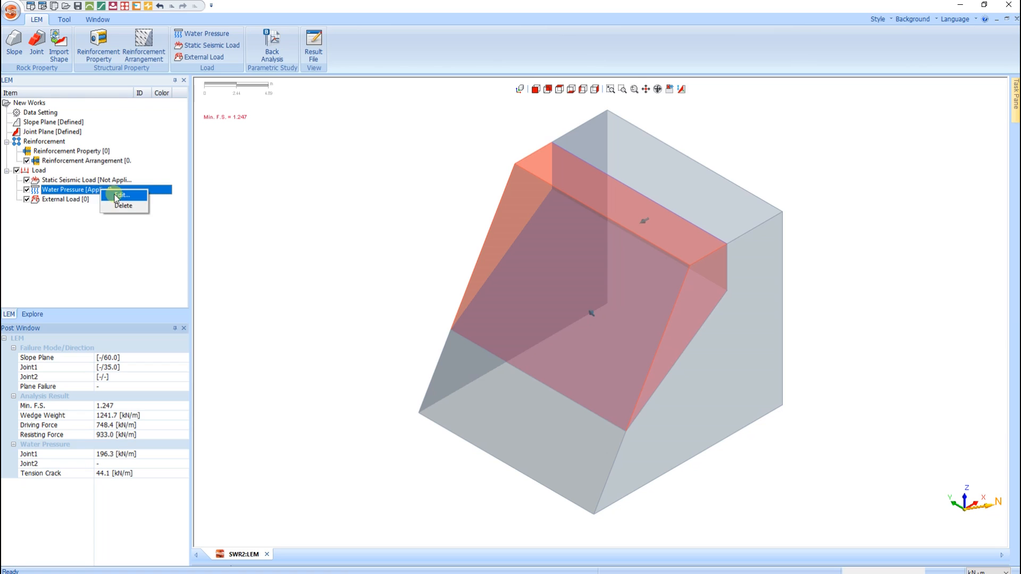
click(116, 195)
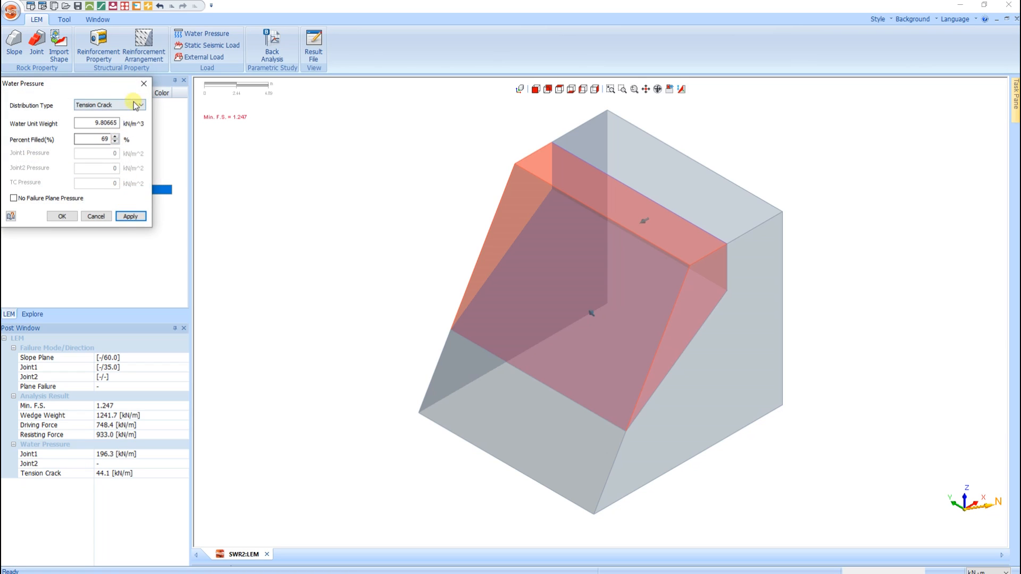
click(143, 84)
right_click(116, 190)
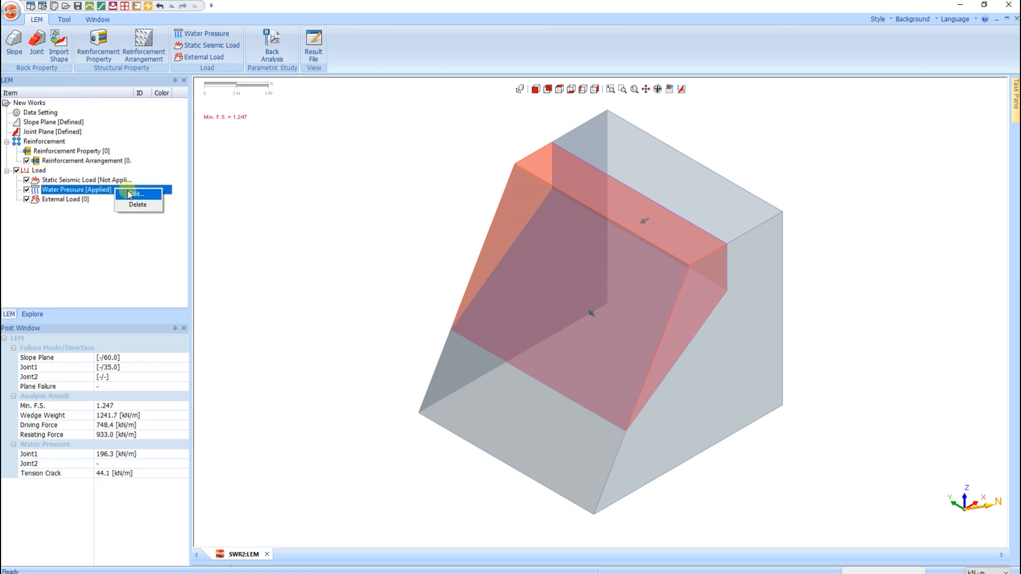
click(137, 206)
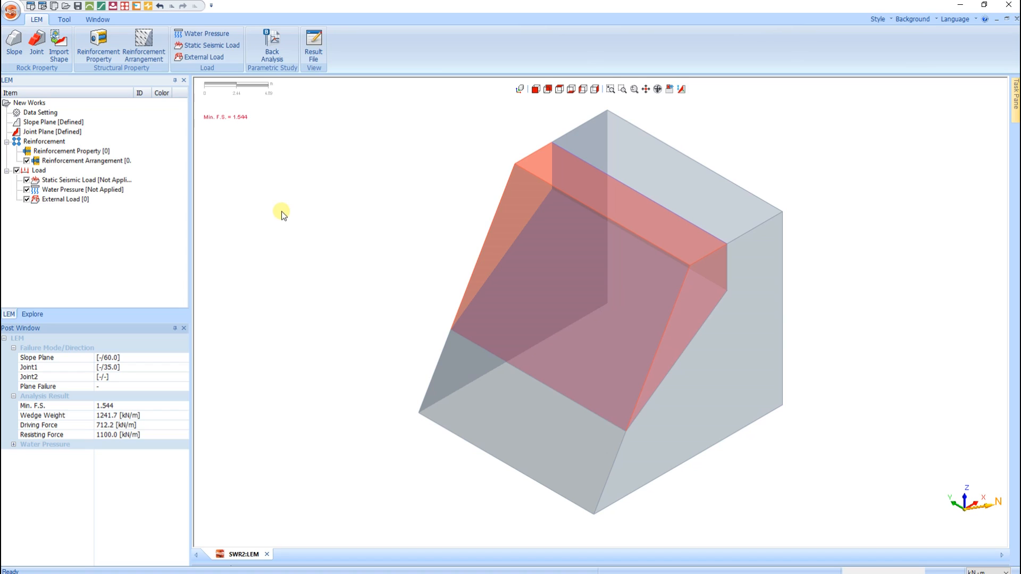
- Set the joint plane's cohesion to 0 kN/m^2 and apply the change
click(36, 43)
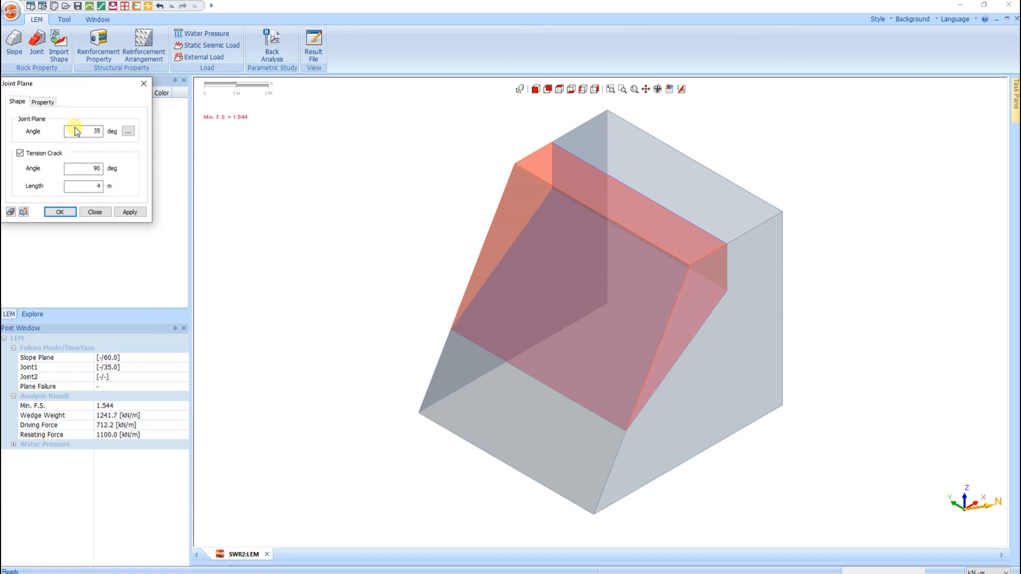
click(43, 102)
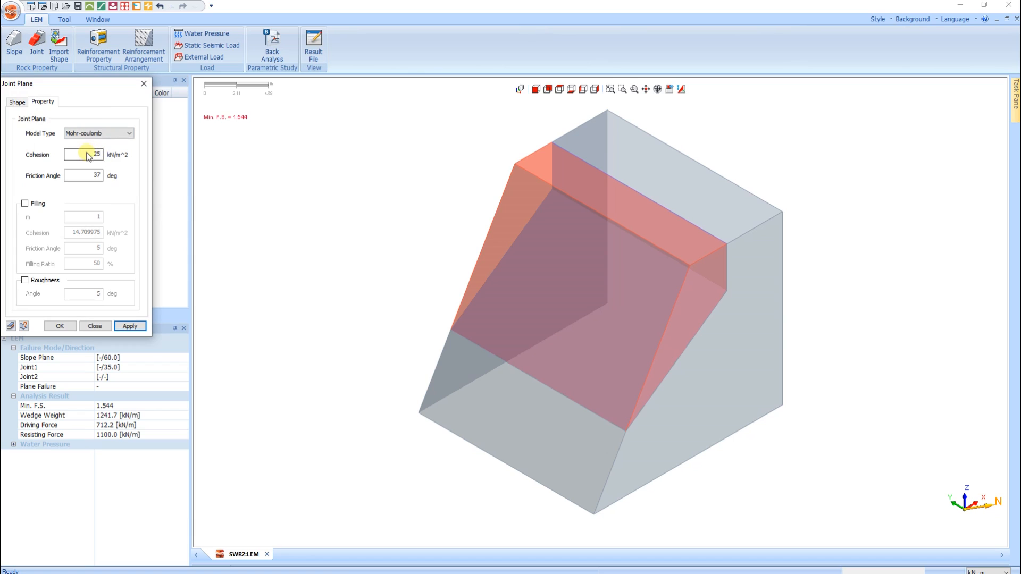
drag(87, 154, 109, 155)
text(0)
click(60, 326)
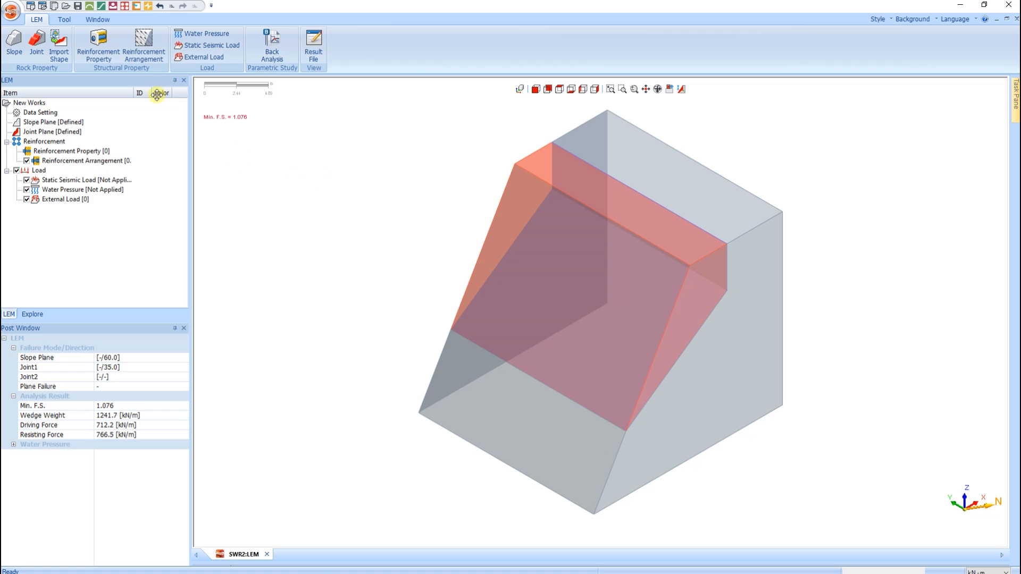
- Create a RockBolt reinforcement property named Refuerzo 1 with a tensile force of 400 kN
click(99, 45)
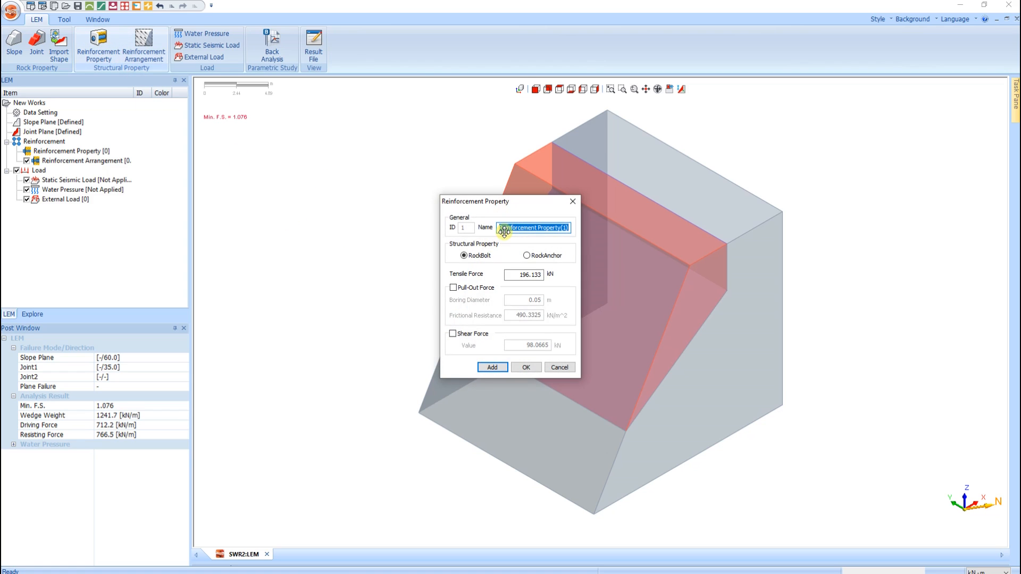
text(Rb)
text(fuerzo 1)
double_click(519, 274)
text(400)
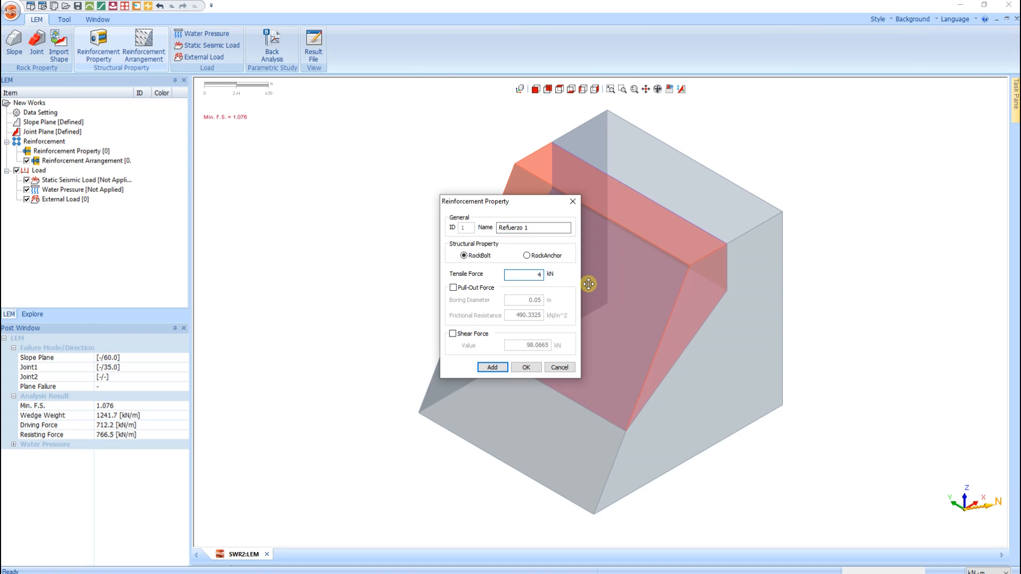
click(525, 367)
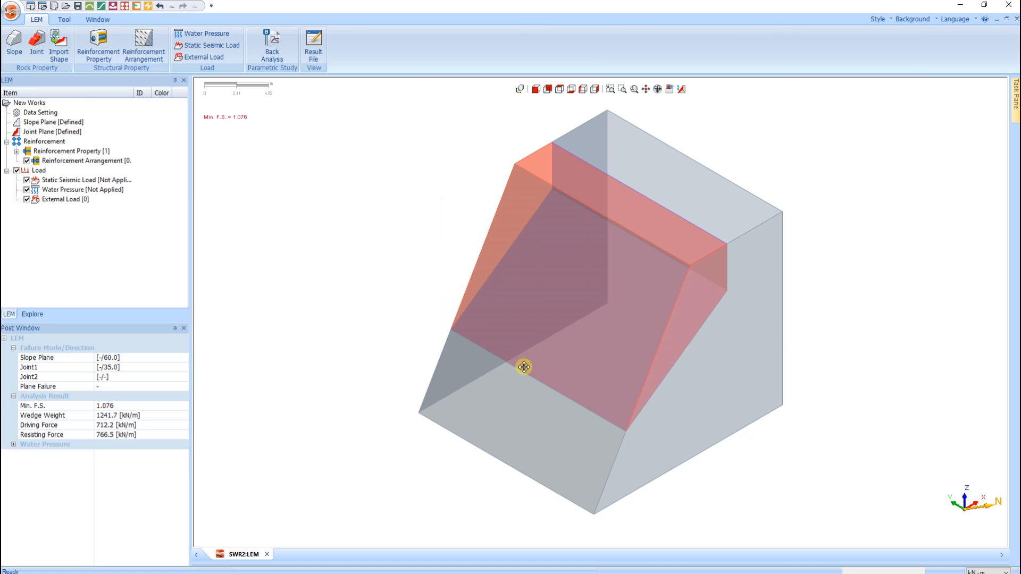
- Start a reinforcement arrangement named Refuerzo 1 with a grouted length of 12 m
click(144, 44)
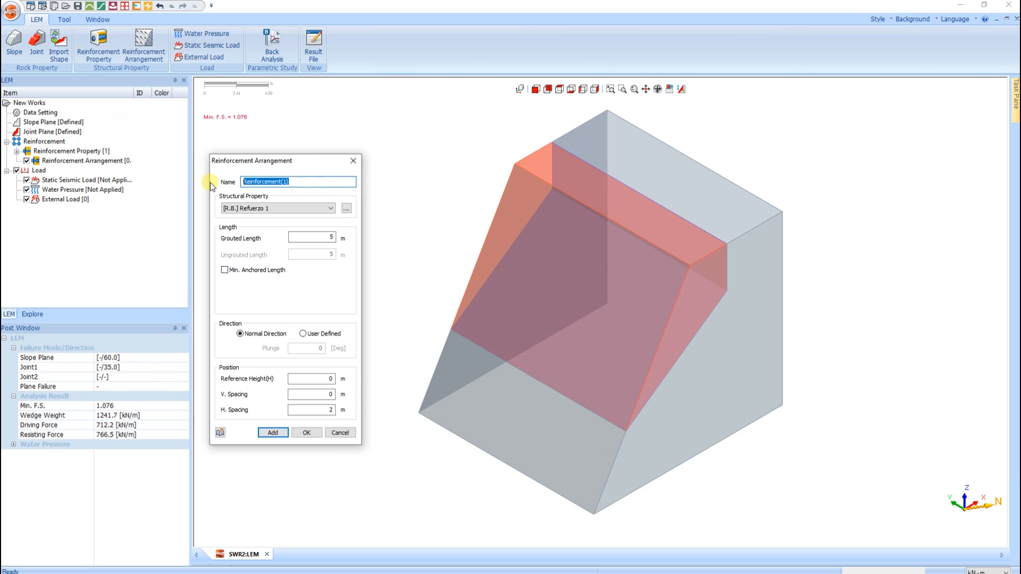
text(Refuerzo 1)
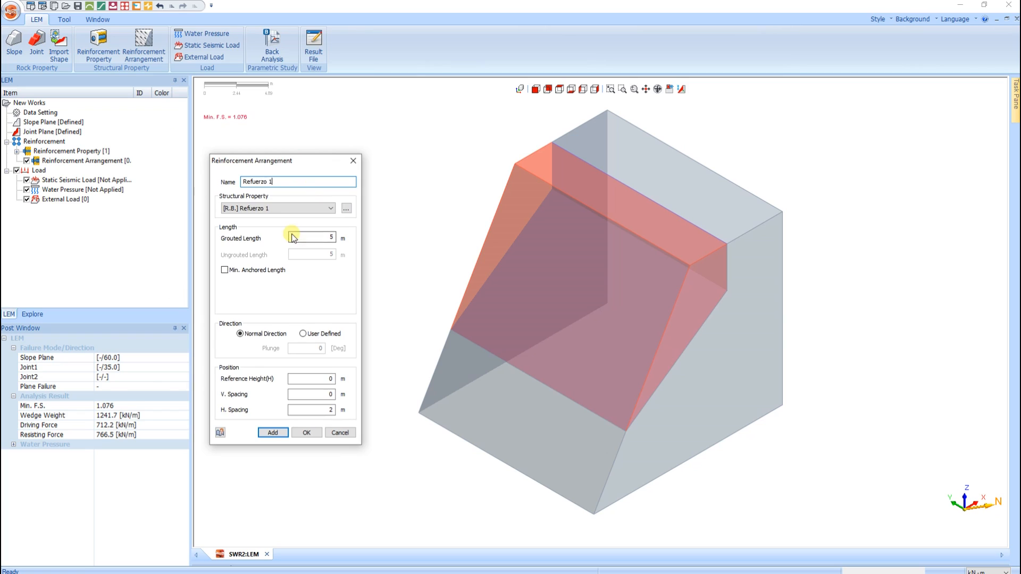
double_click(319, 239)
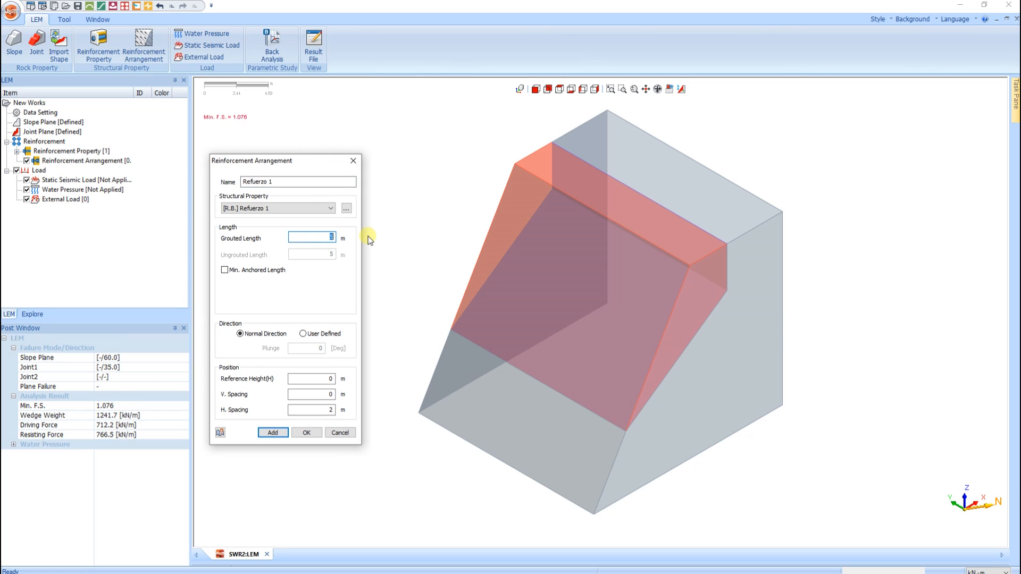
text(12)
- Place the arrangement with a user-defined plunge of 55 degrees, a reference height of 6 m, and vertical and horizontal spacings of 1 m
click(302, 333)
double_click(307, 349)
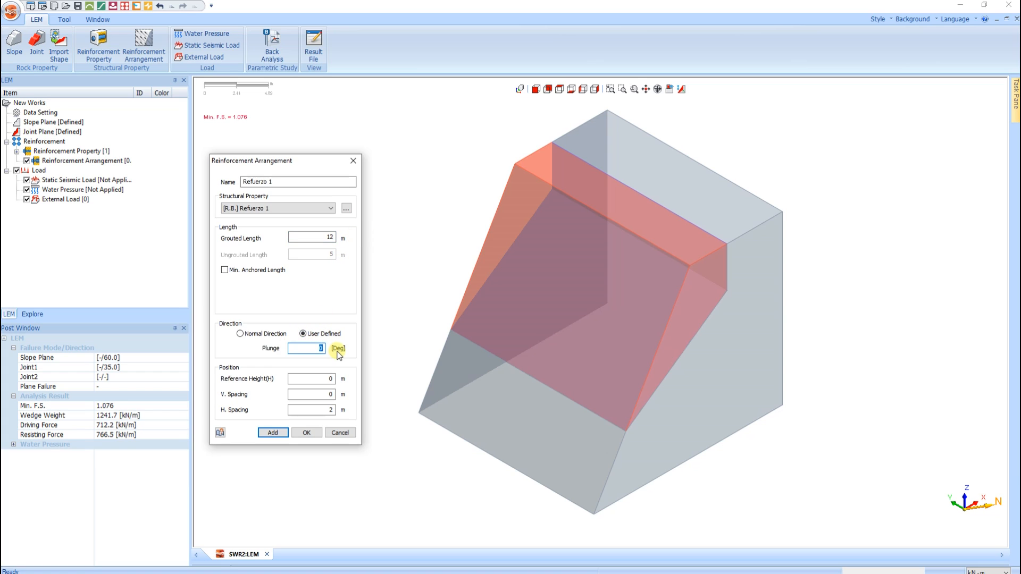
text(55)
double_click(326, 378)
double_click(314, 394)
text(1)
double_click(327, 410)
text(1)
click(302, 434)
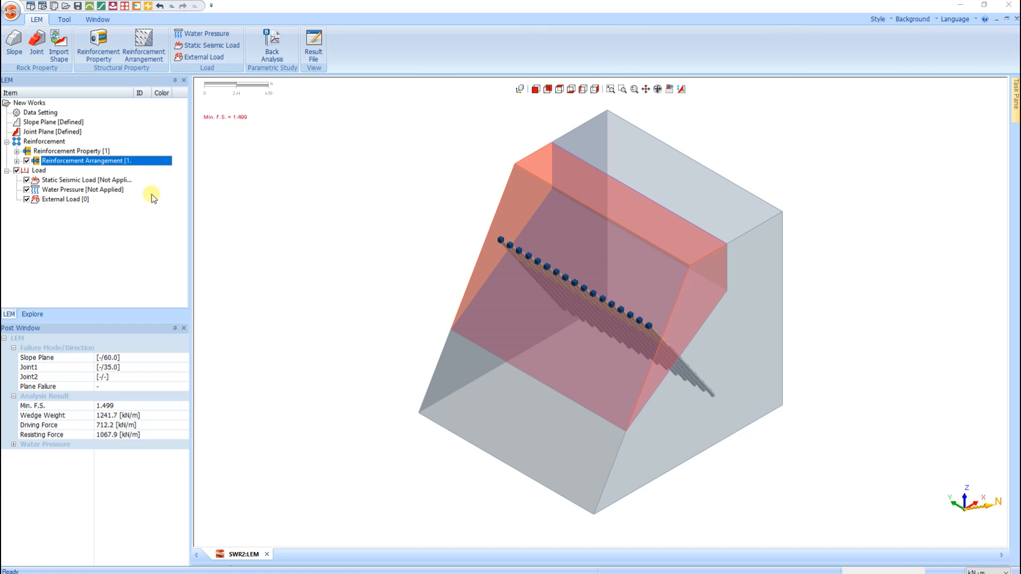
- Edit the Refuerzo 1 reinforcement arrangement to set its plunge to 2 degrees
click(17, 161)
click(64, 171)
right_click(63, 171)
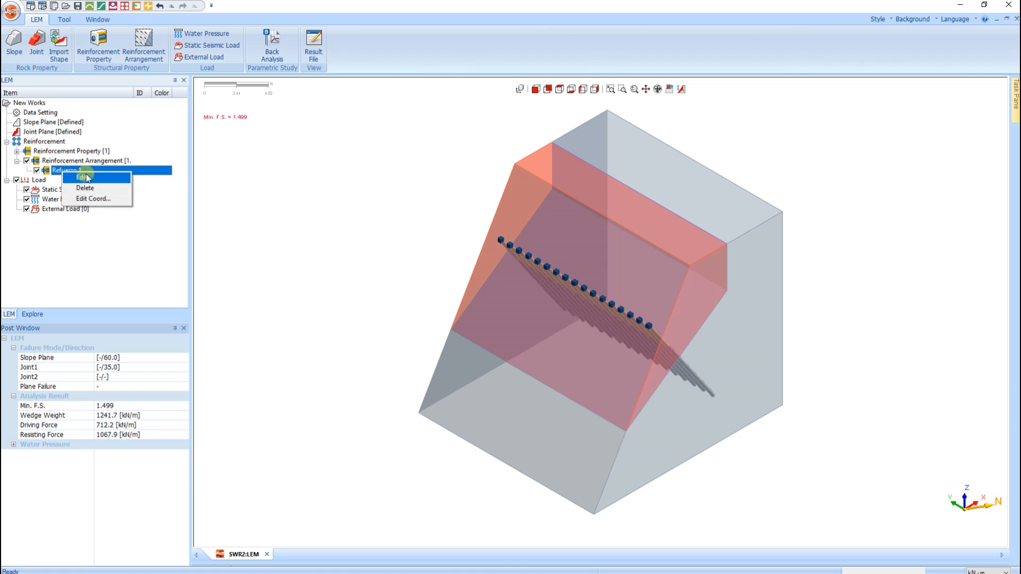
click(85, 177)
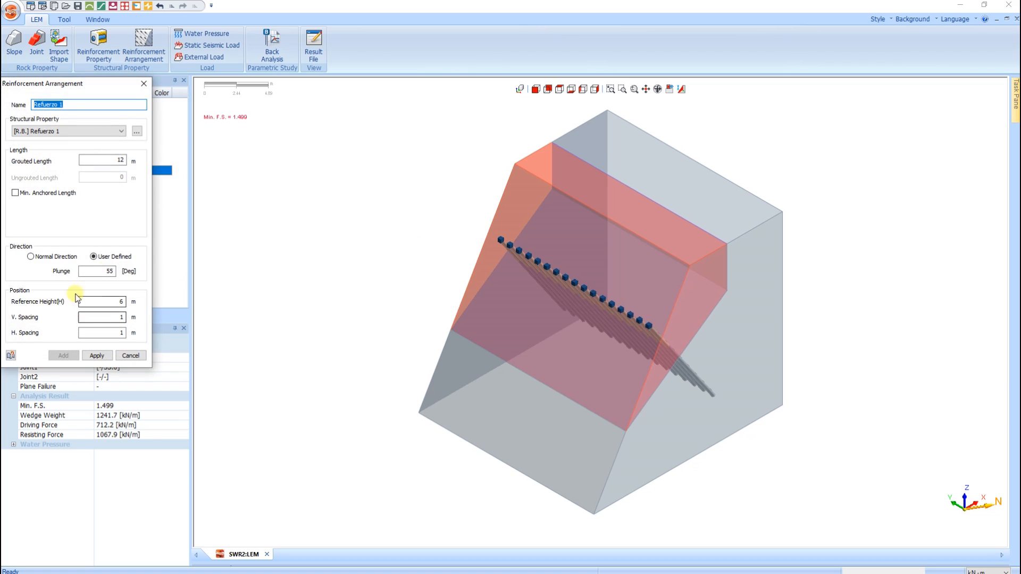
double_click(109, 271)
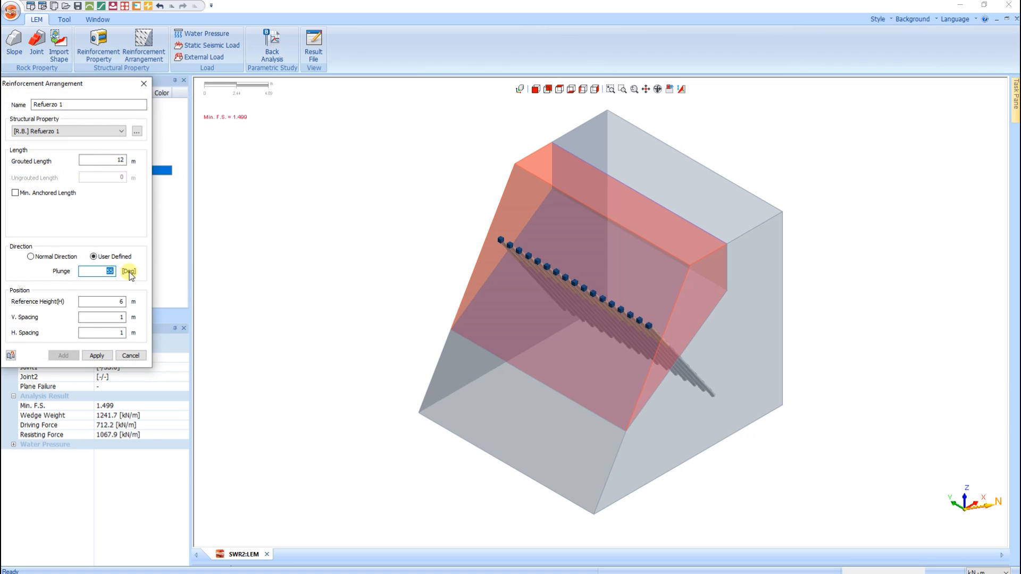
text(2)
click(95, 356)
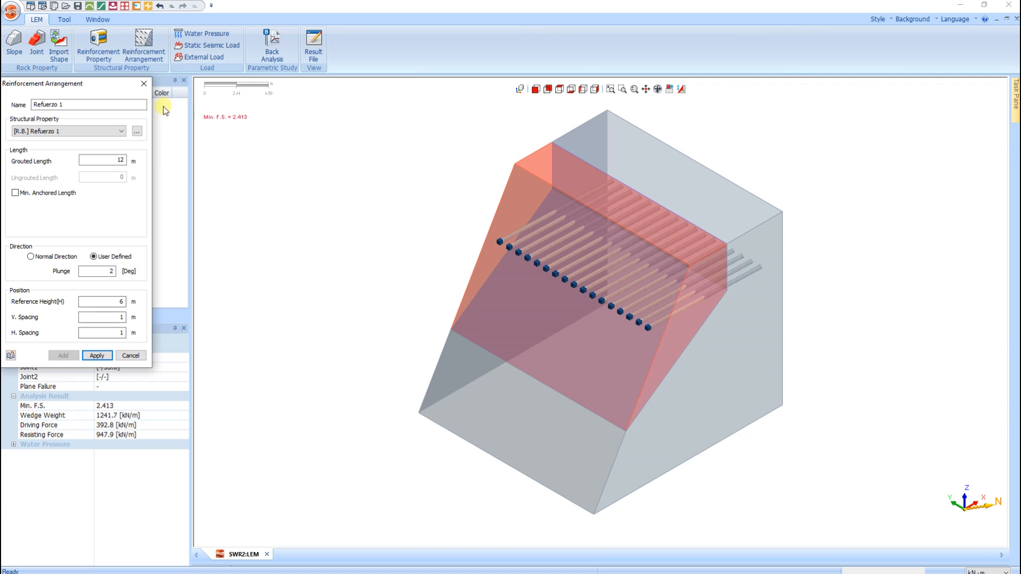
click(144, 84)
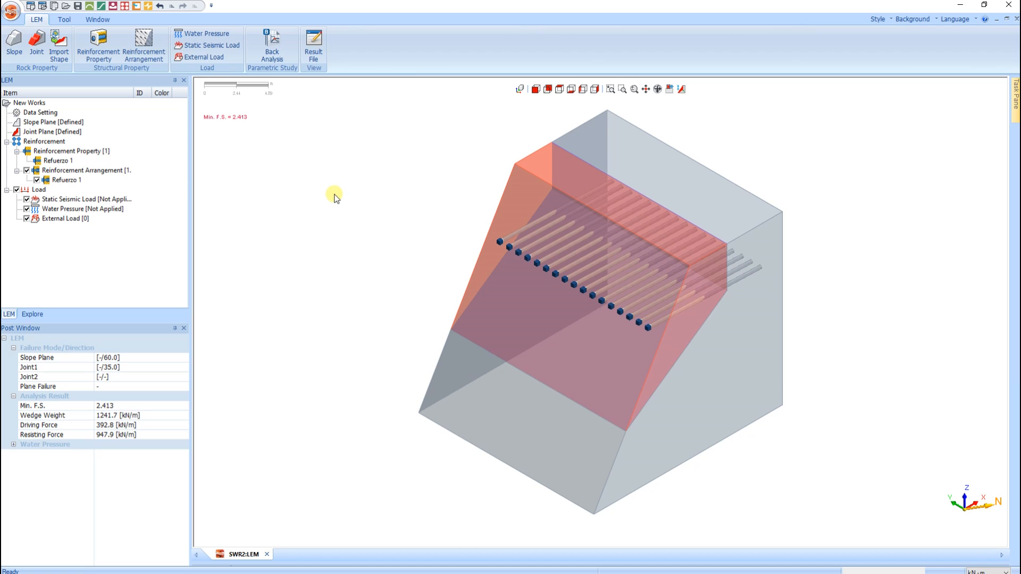
- Edit the Refuerzo 1 reinforcement property to set its tensile force to 250 kN
right_click(68, 162)
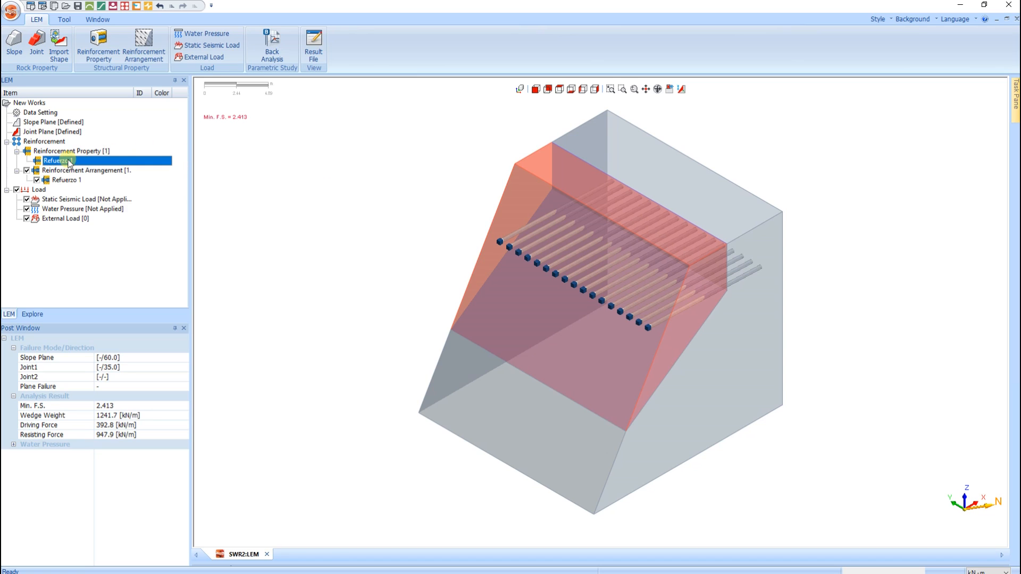
click(87, 166)
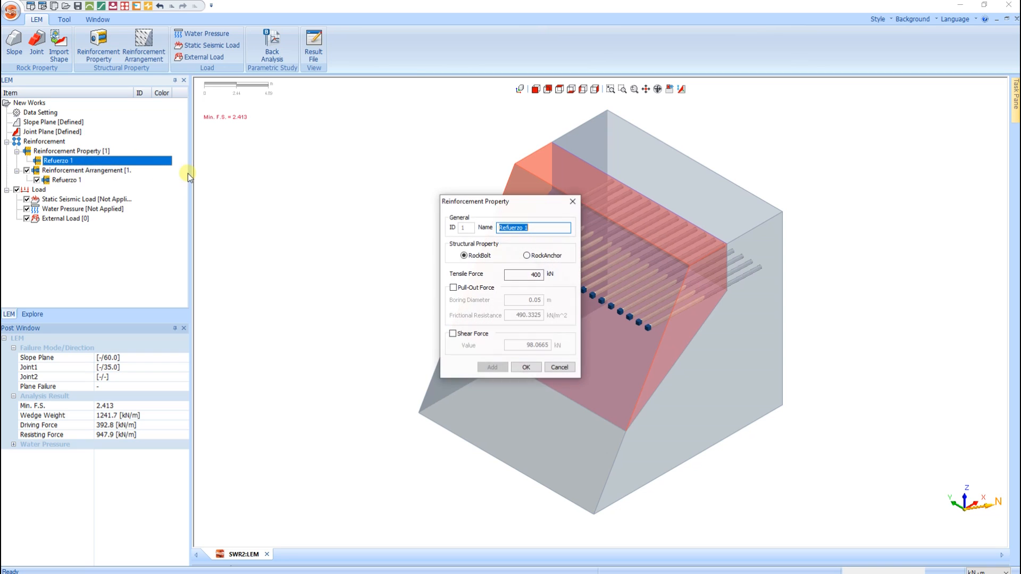
click(536, 276)
key(Delete)
key(Delete)
key(Delete)
text(250)
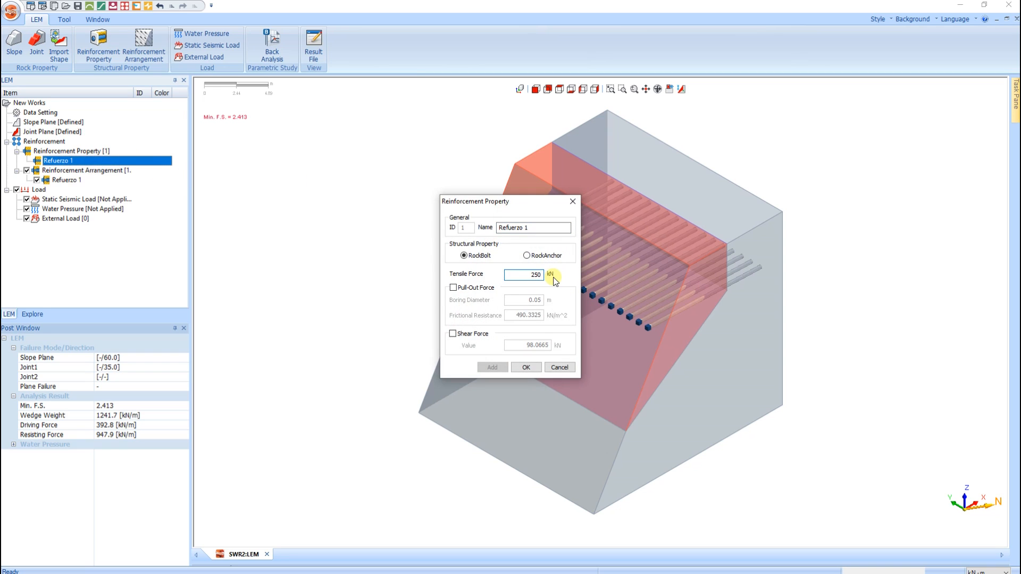
click(525, 368)
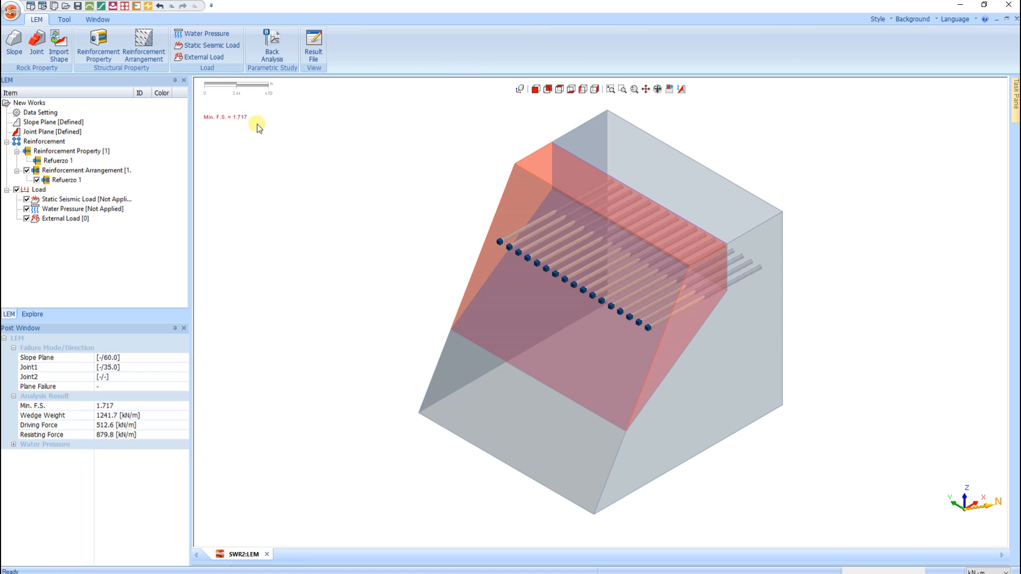
- Edit the Refuerzo 1 reinforcement arrangement to set its vertical spacing to 4@2 m
click(118, 179)
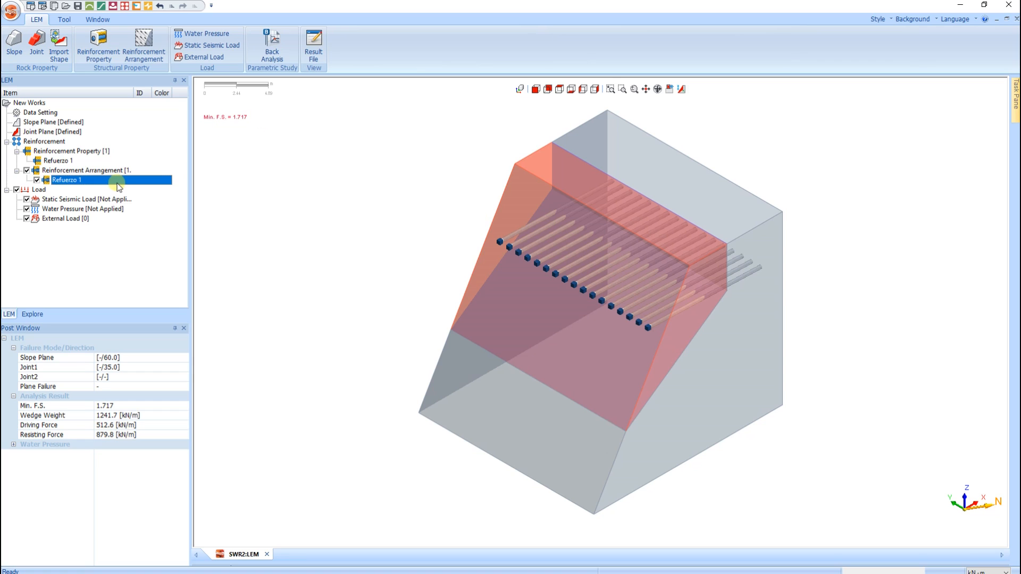
right_click(116, 181)
click(143, 186)
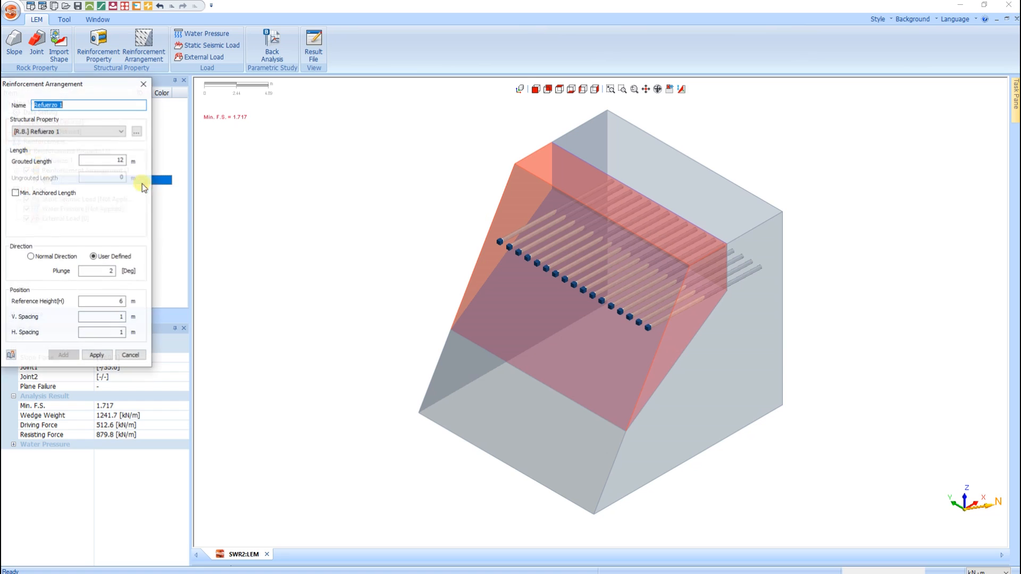
drag(118, 86, 346, 143)
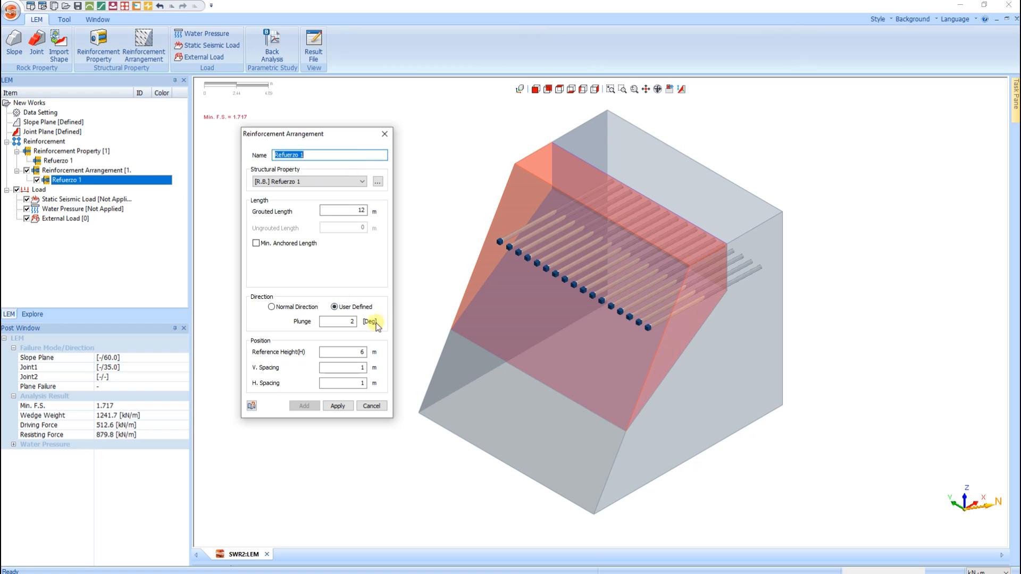
double_click(351, 367)
text(4@2)
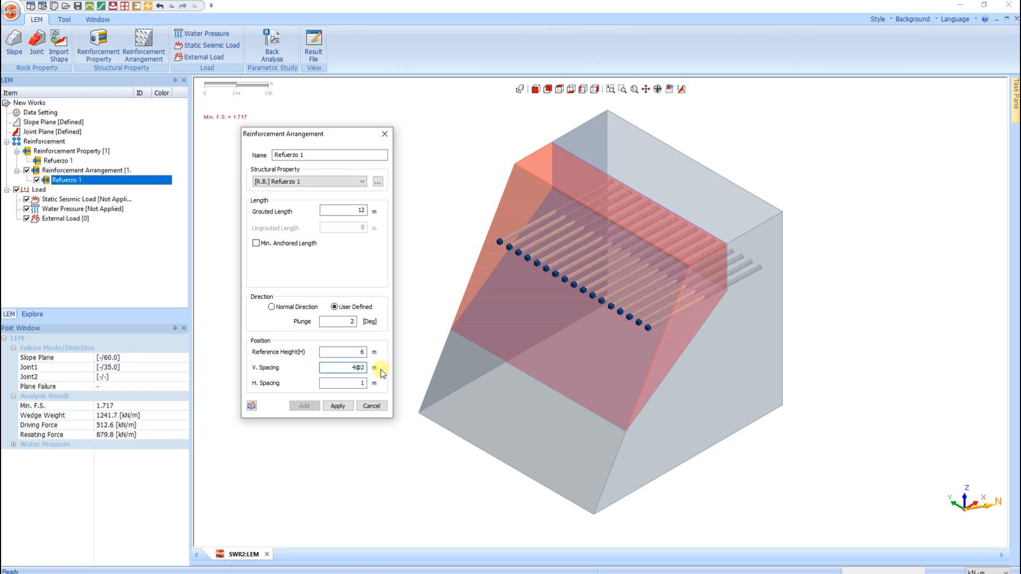
- Set the arrangement's horizontal spacing to 2.5 m and reference height to 2 m, apply the changes and close the settings
double_click(355, 385)
double_click(363, 352)
text(2)
click(338, 406)
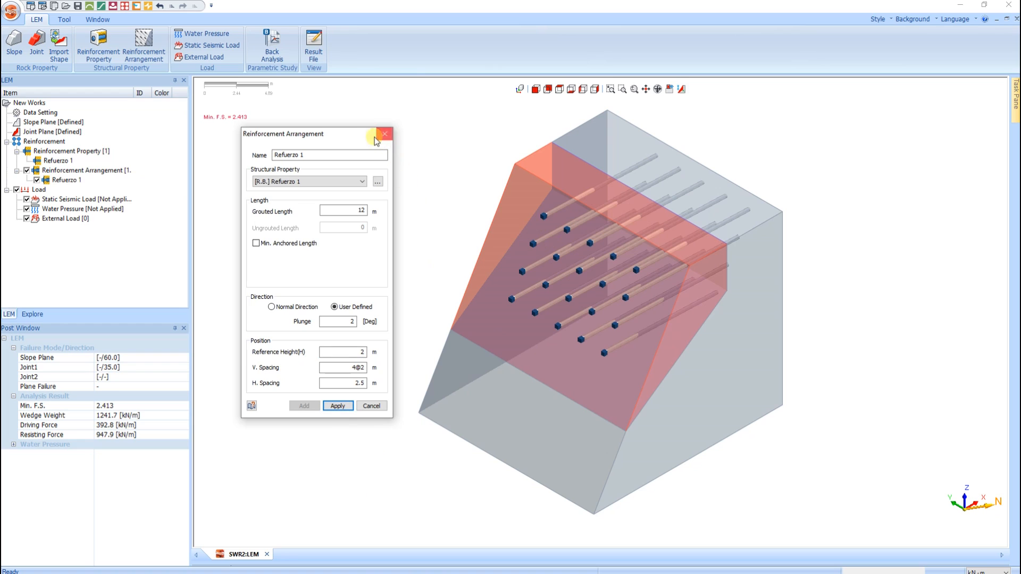
drag(354, 134, 333, 170)
click(364, 168)
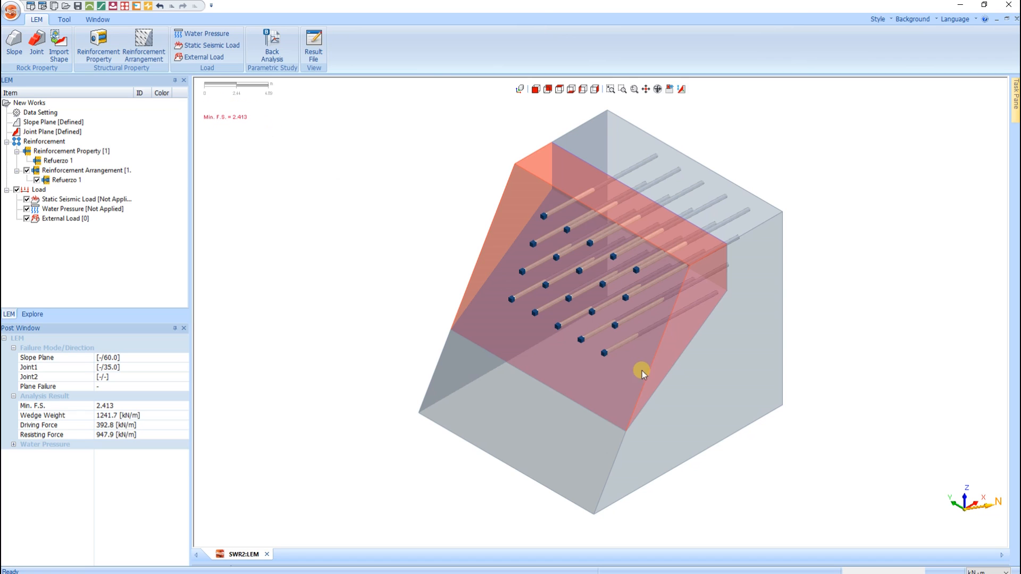
middle_drag(630, 363, 684, 324)
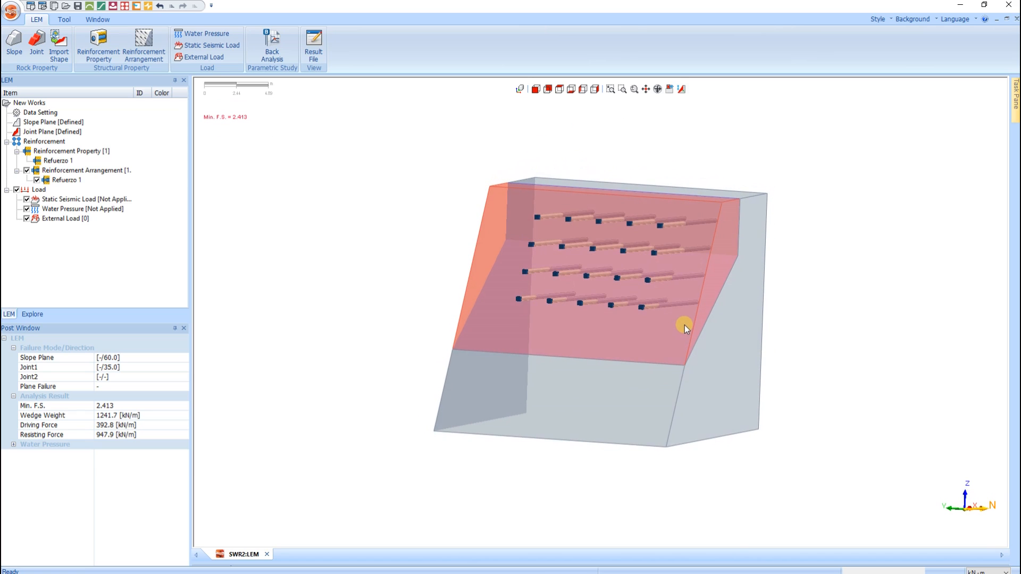
middle_drag(620, 301, 599, 305)
middle_drag(675, 327, 640, 339)
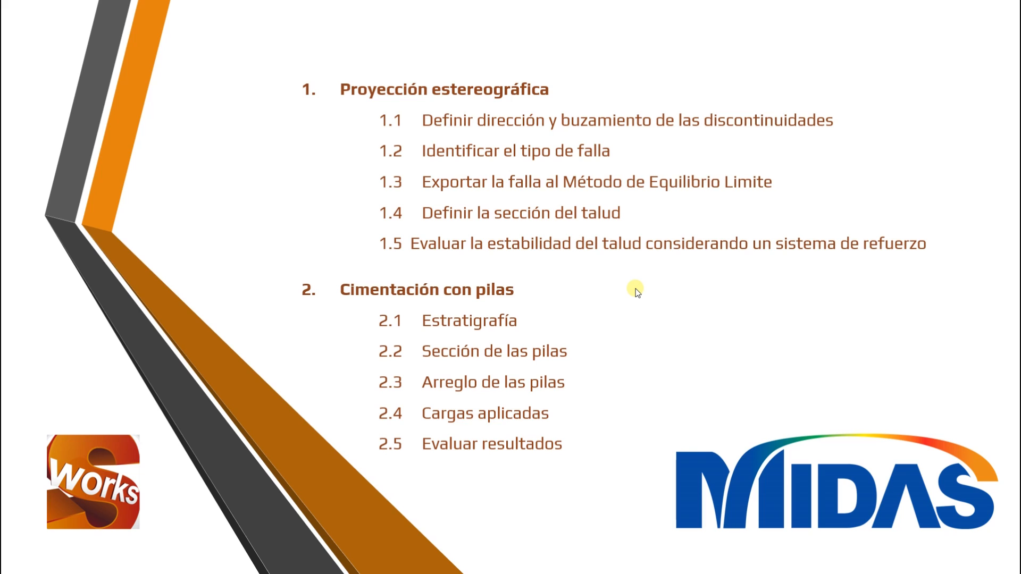
click(636, 289)
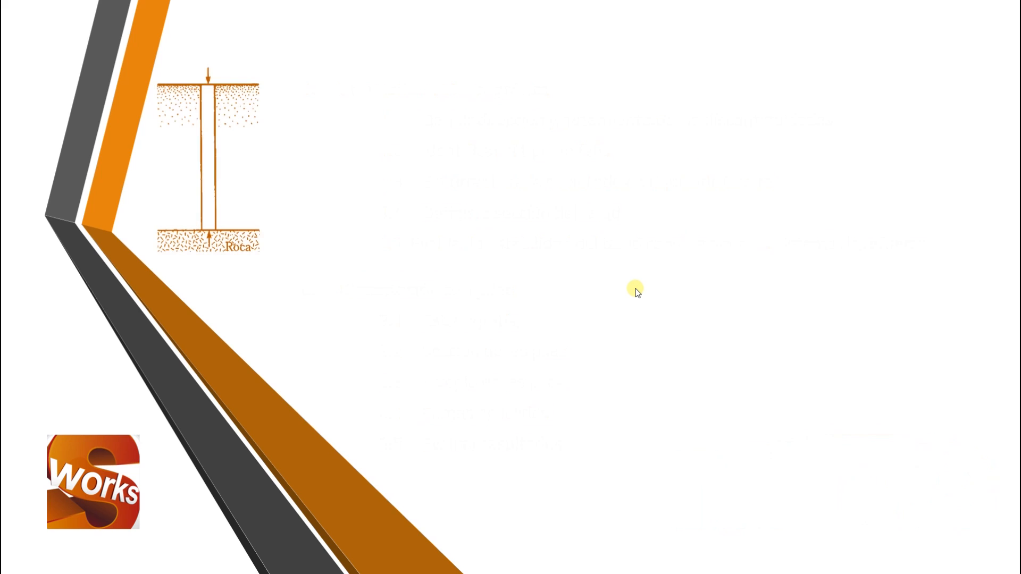
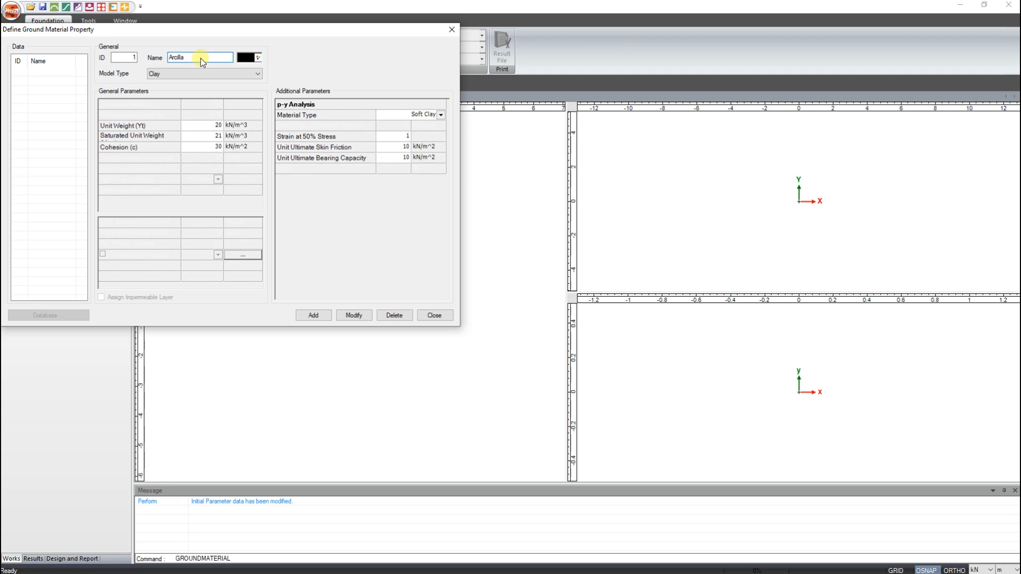
- Set the Arcilla clay's unit weight and saturated unit weight to 17 kN/m^3 and its cohesion to 50 kN/m^2
click(206, 126)
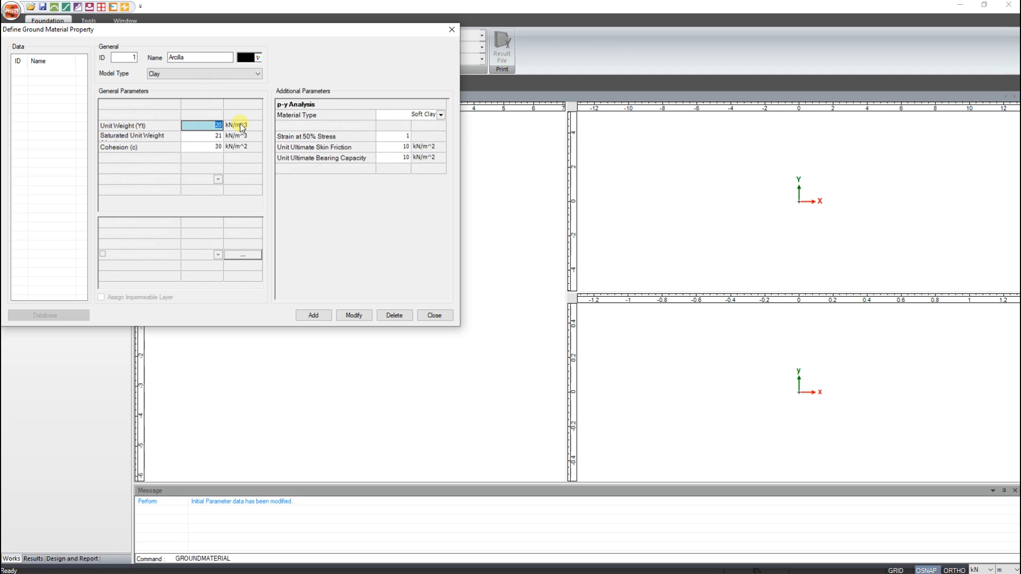
text(17)
click(218, 137)
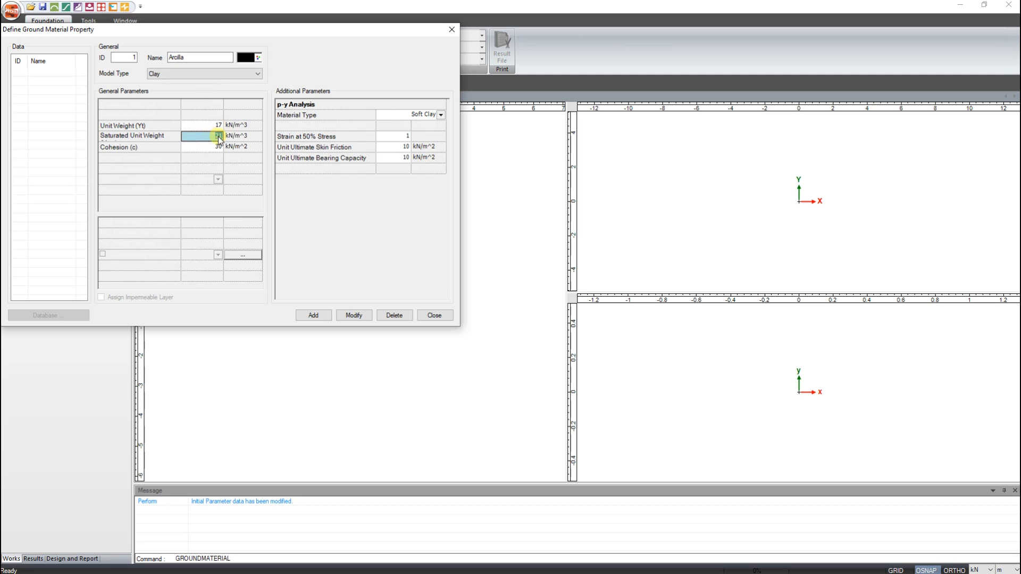
text(17)
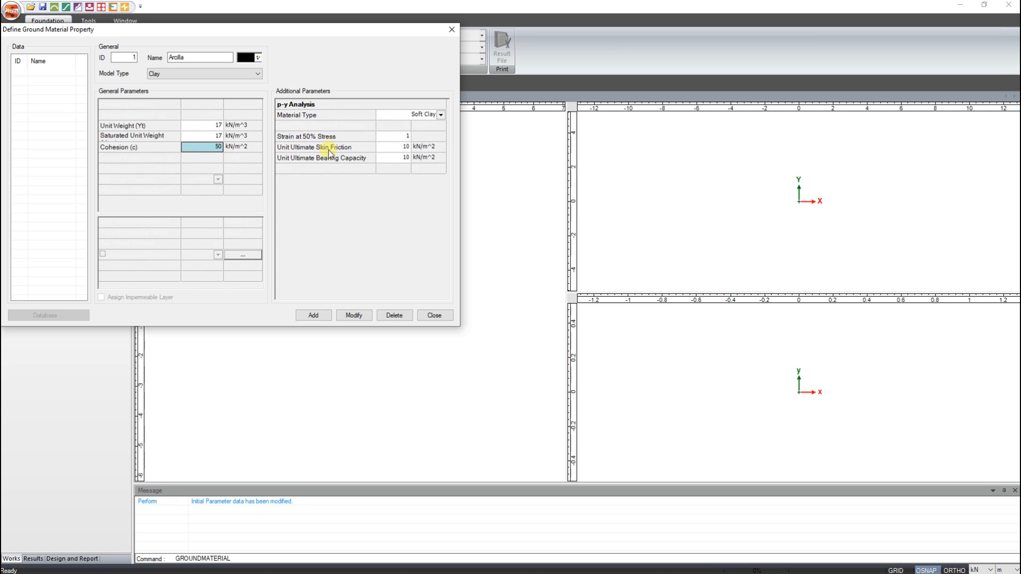
- Set Arcilla's strain at 50% stress to 0.01, add the ground material and close its definition
click(401, 136)
text(0)
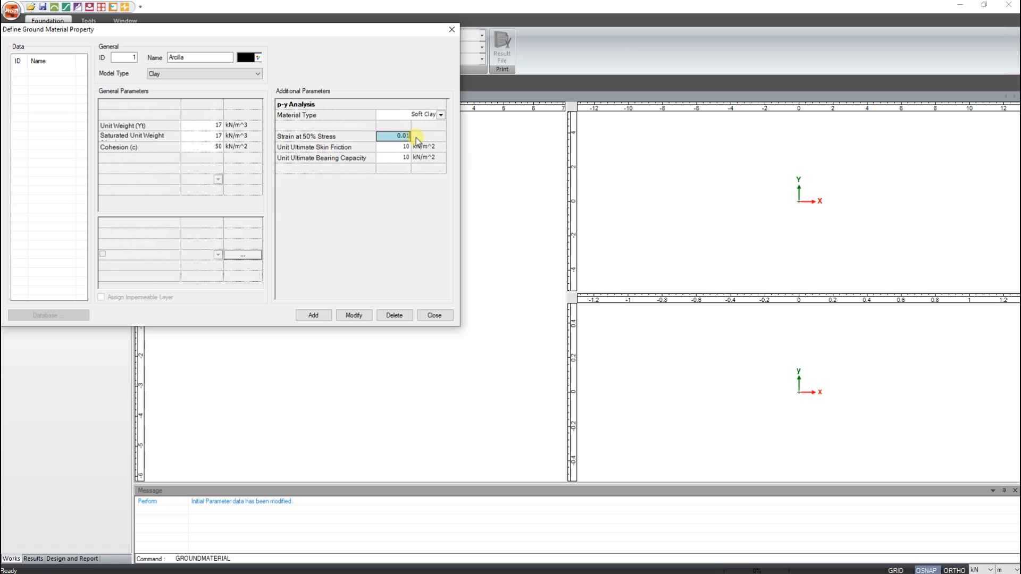
click(321, 318)
click(448, 30)
- Start a structural property named Pilote as a round cast-in-place pile with a diameter of 0.75 m
click(70, 51)
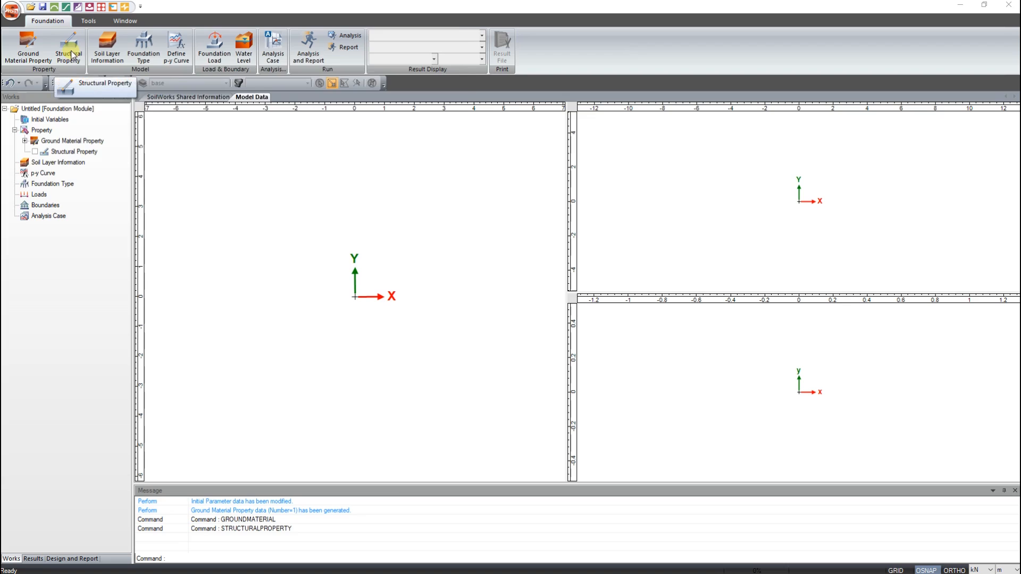
click(72, 53)
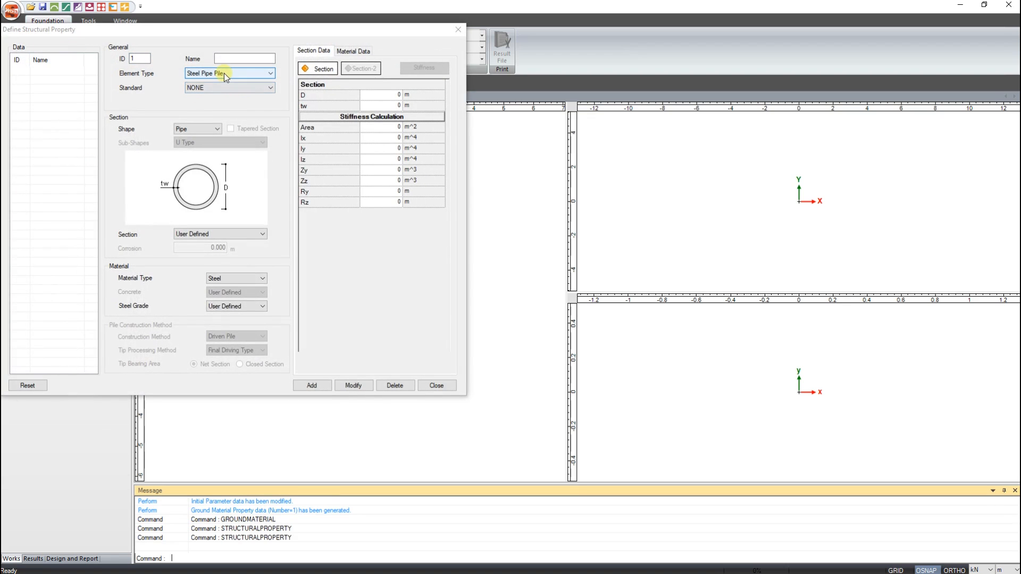
click(225, 72)
click(225, 89)
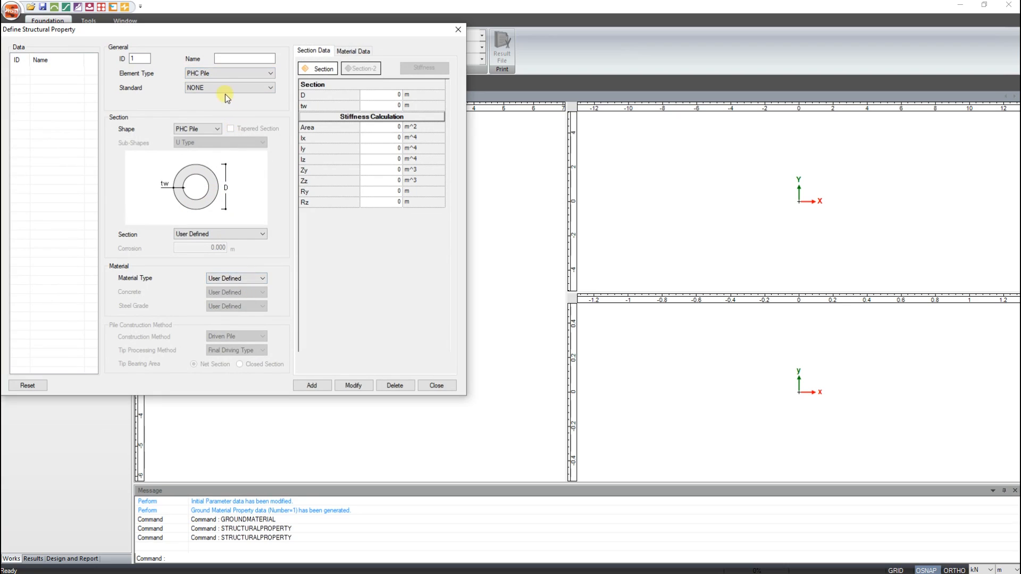
click(222, 72)
click(225, 98)
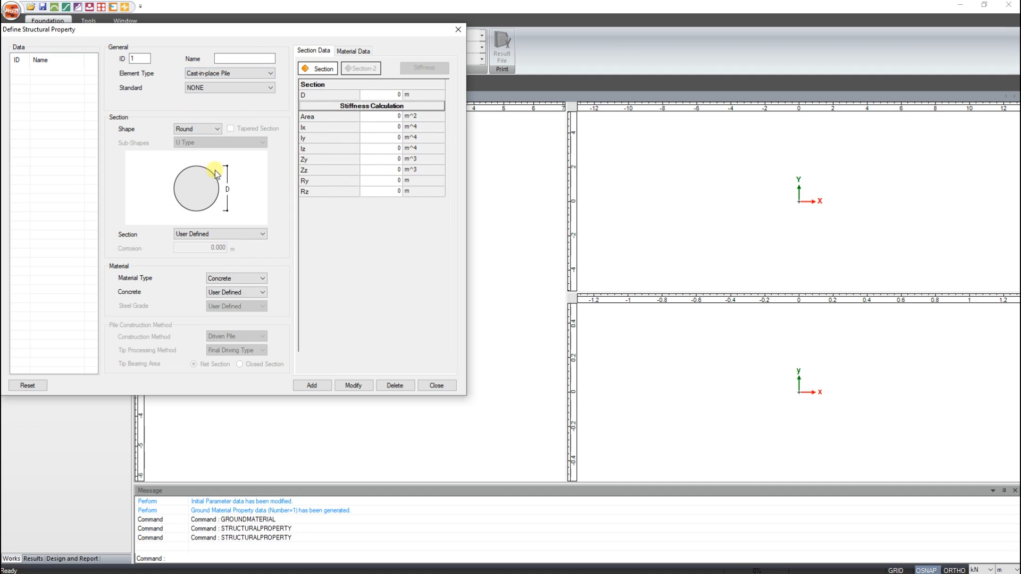
click(376, 94)
text(.75)
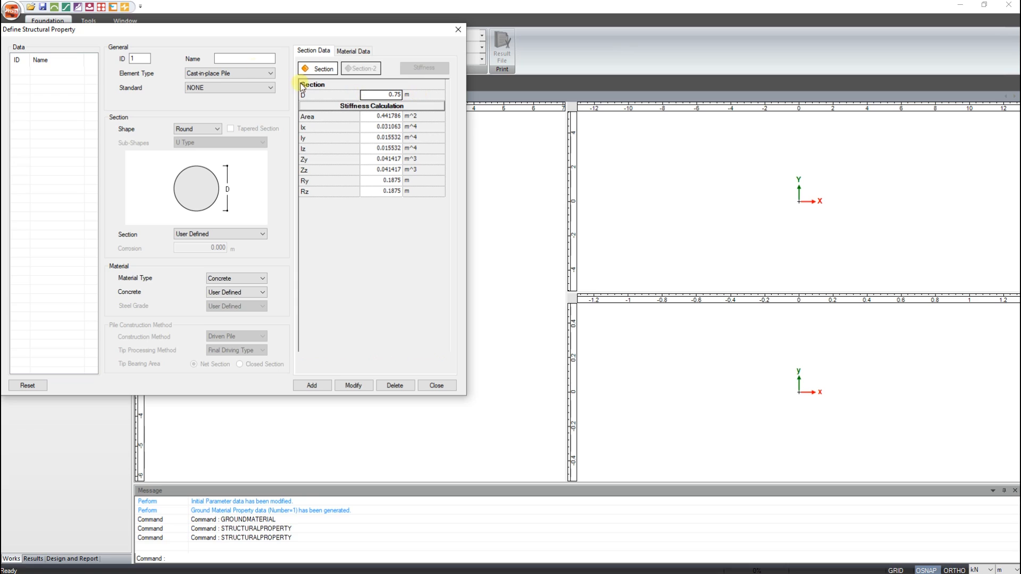
click(235, 56)
text(Pilote)
- Set Pilote's concrete to modulus of elasticity 31000000 kN/m^2, Poisson's ratio 0.2 and unit weight 24 kN/m^3, and add the structural property
click(360, 51)
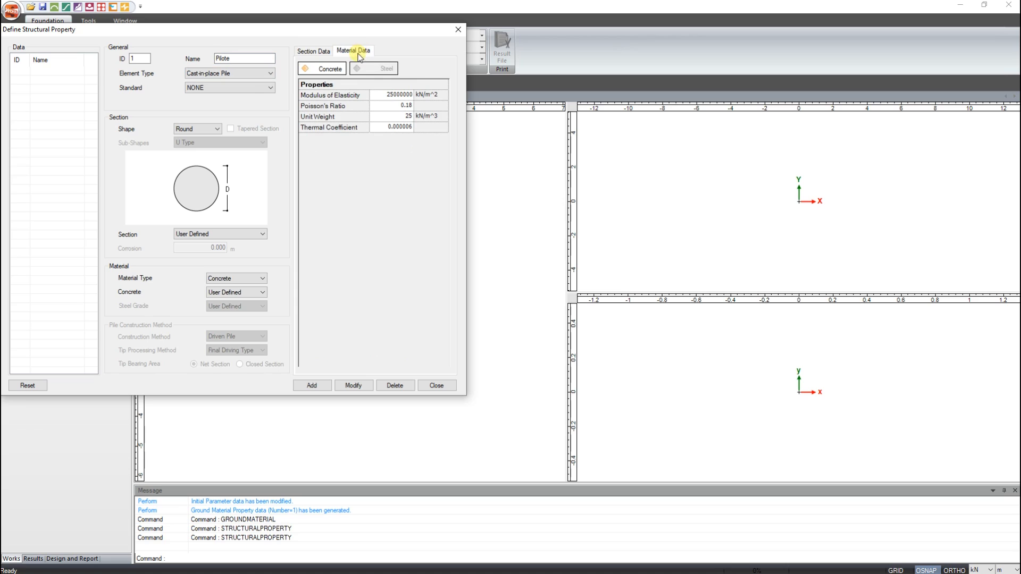
click(377, 94)
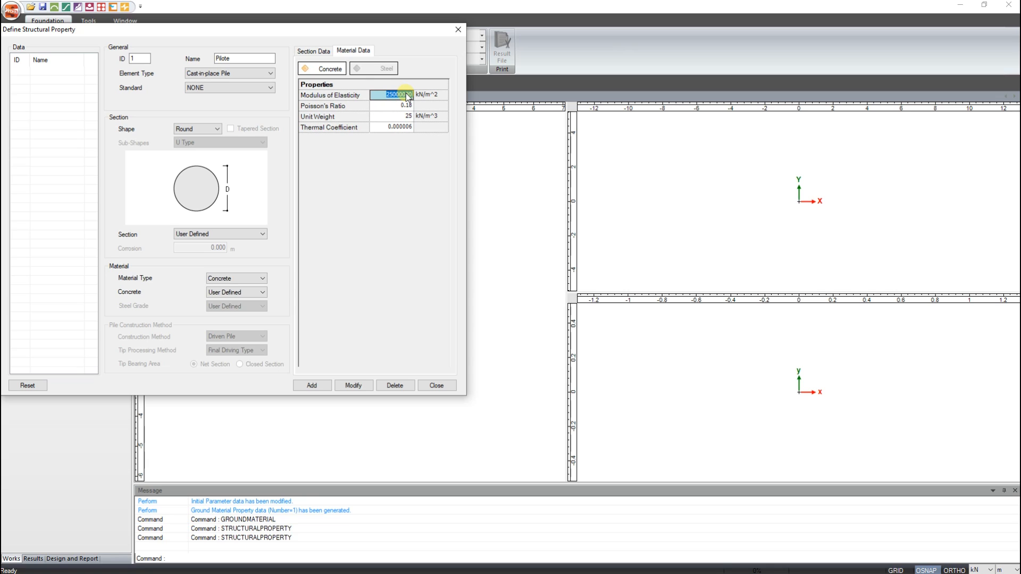
key(BackSpace)
text(31000000)
click(394, 104)
text(0)
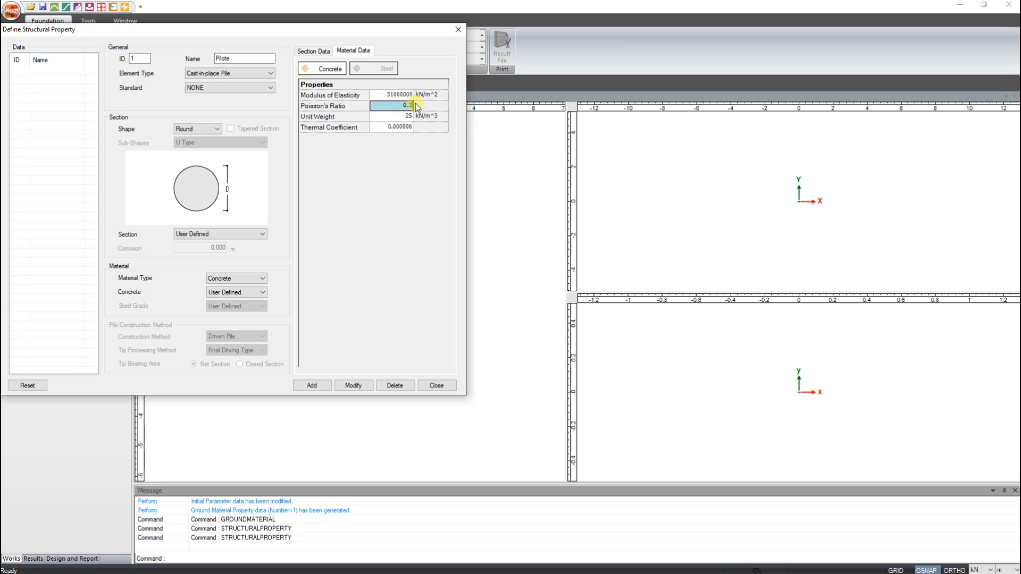
click(406, 115)
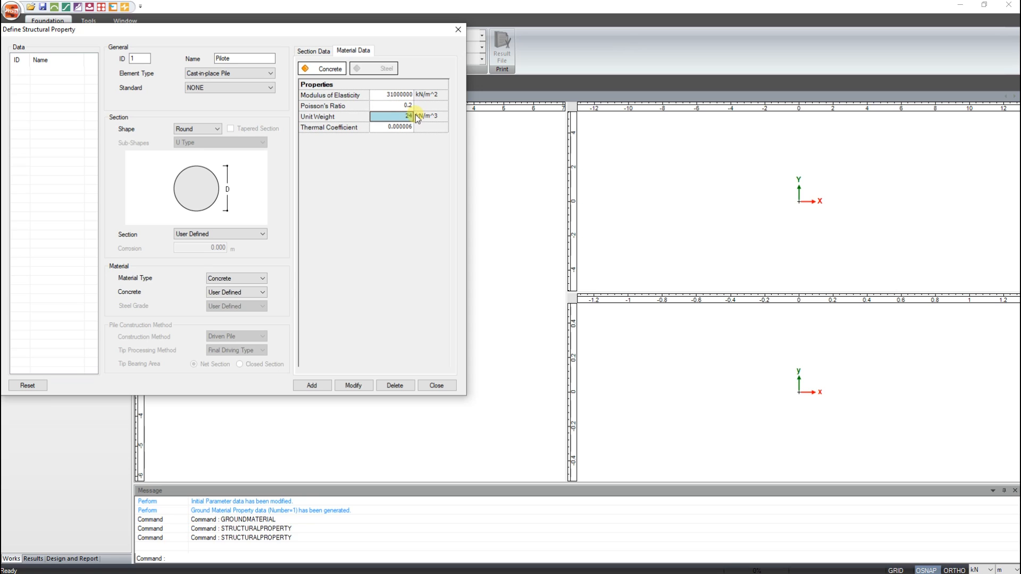
text(24)
click(312, 385)
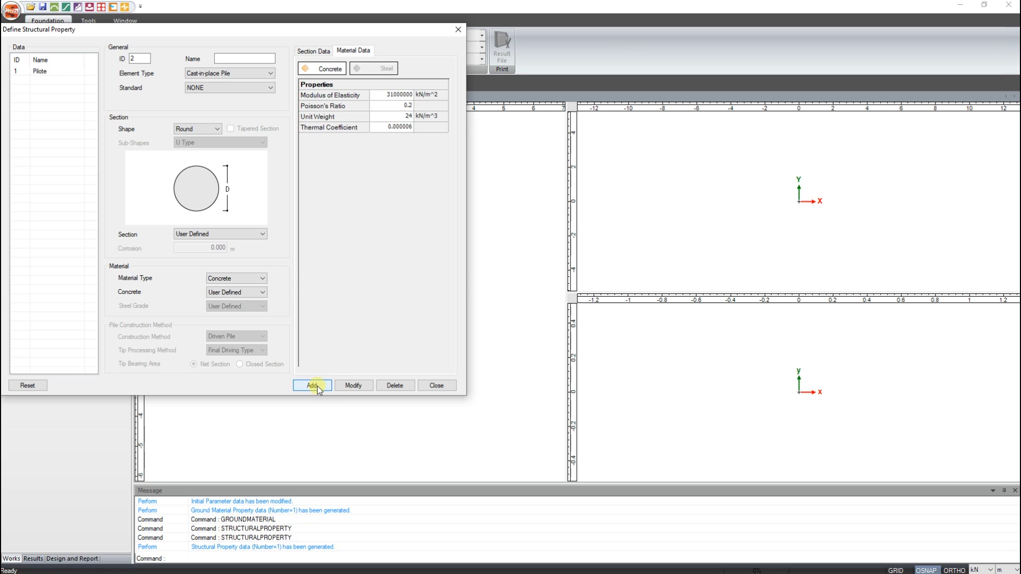
click(456, 31)
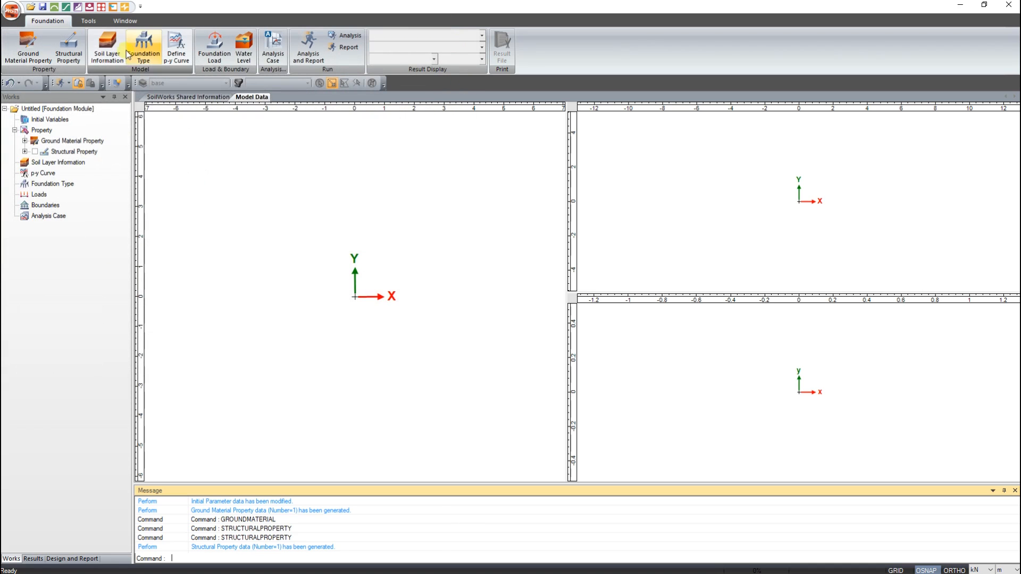
- Define a single soil layer named Arcilla, 5 m deep, with the Arcilla ground material
click(115, 53)
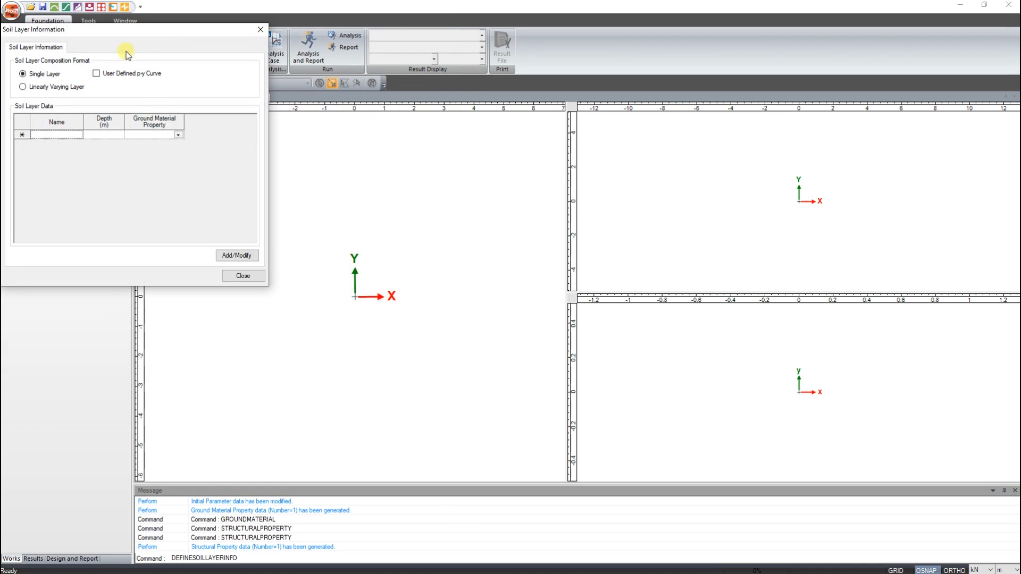
click(71, 134)
text(Arcilla)
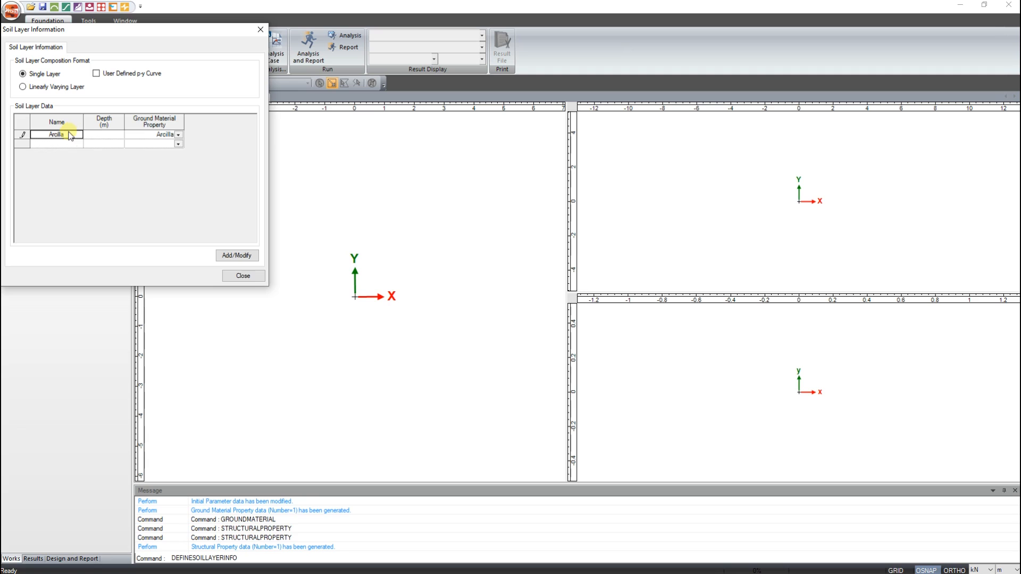
click(100, 140)
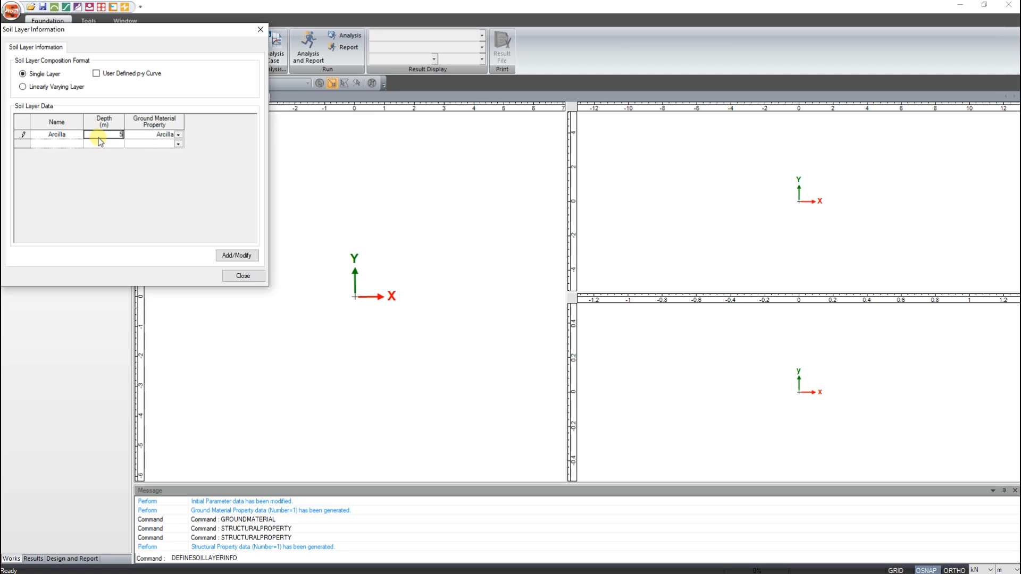
key(alt+Tab)
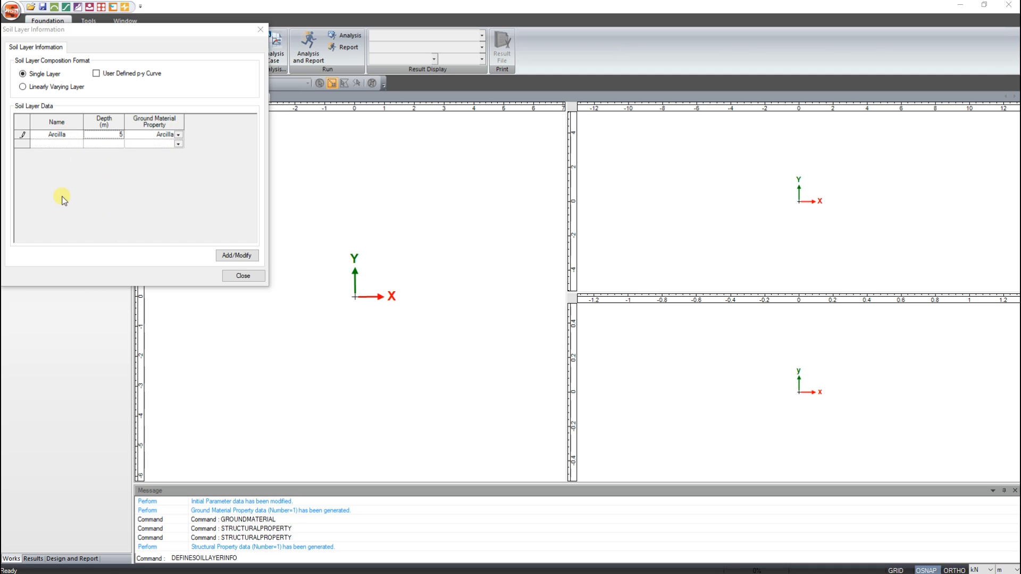
click(240, 256)
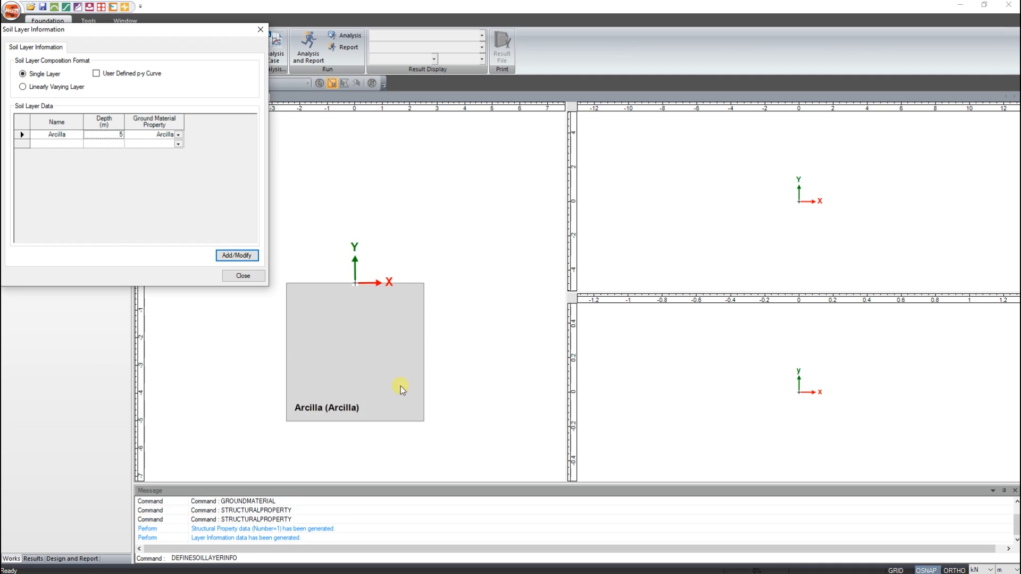
click(261, 30)
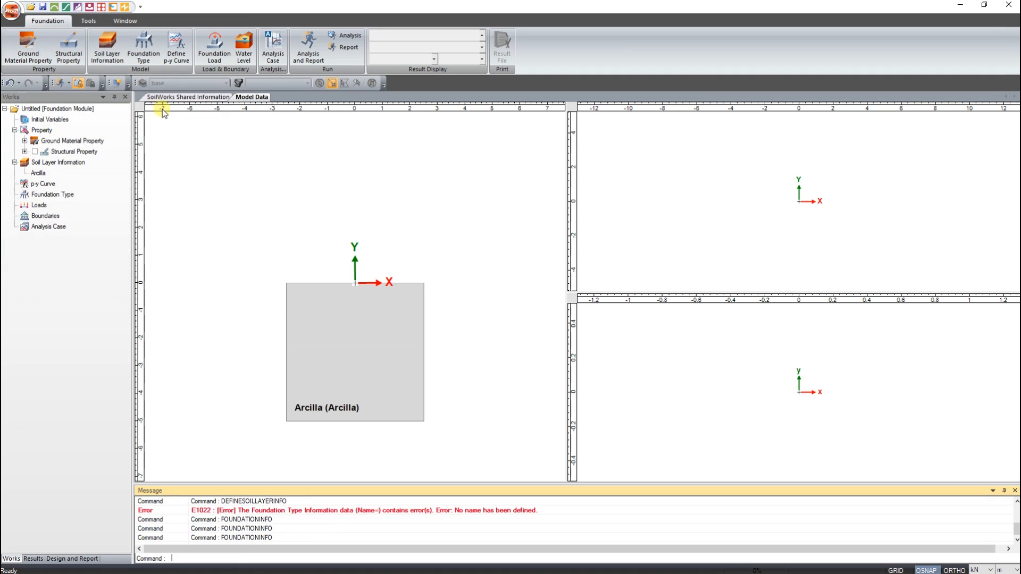
- Start a group pile foundation type named Pilote 2.4, using the Pilote property and a pile length of 2.4 m
click(154, 53)
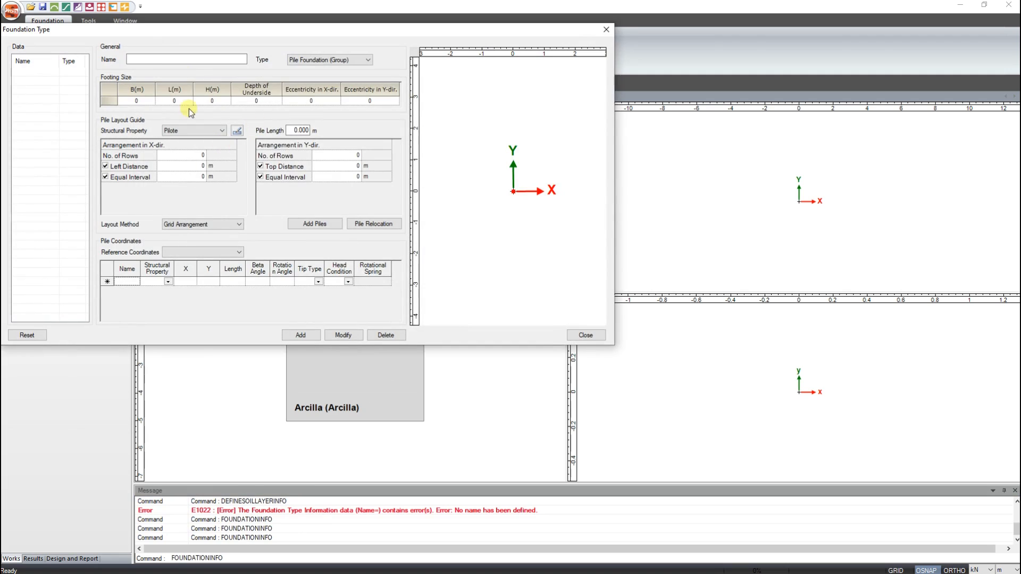
click(171, 61)
text(Pilote)
drag(292, 131, 332, 129)
text(2.4)
- Generate a single pile with one row in X and one in Y, and add the Pilote 2.4 foundation type
click(193, 155)
text(1)
click(355, 155)
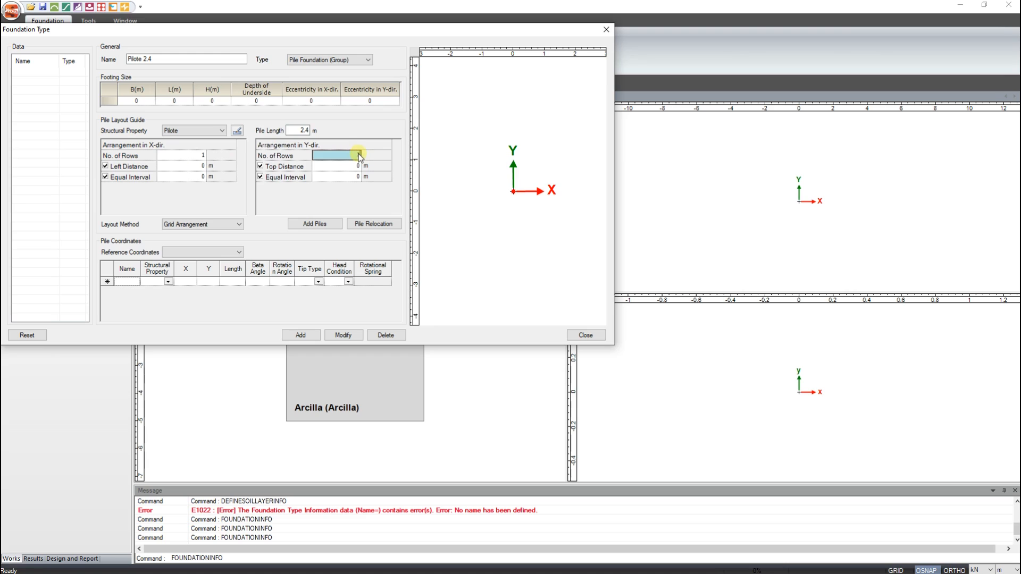
text(1)
click(319, 224)
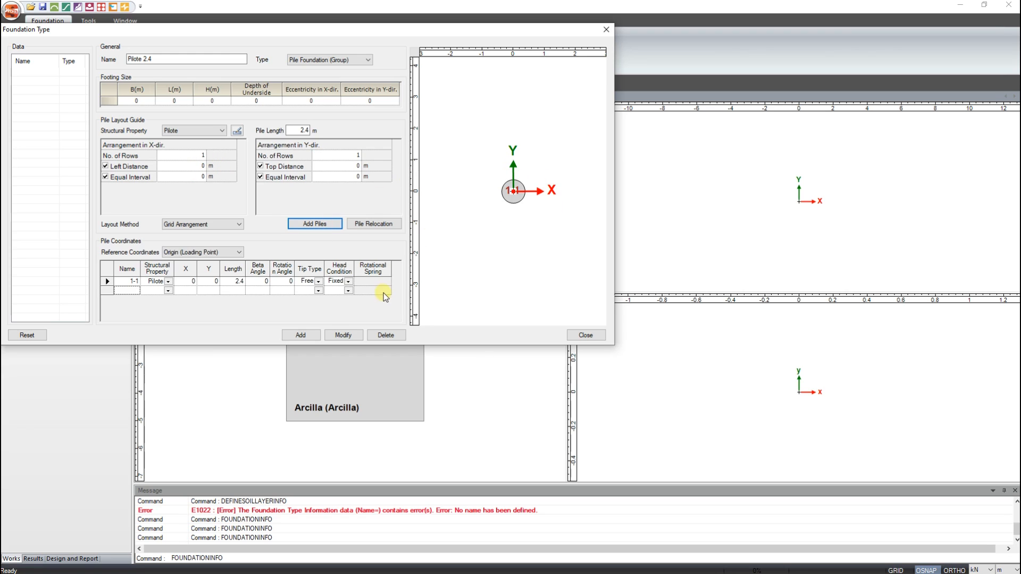
click(311, 336)
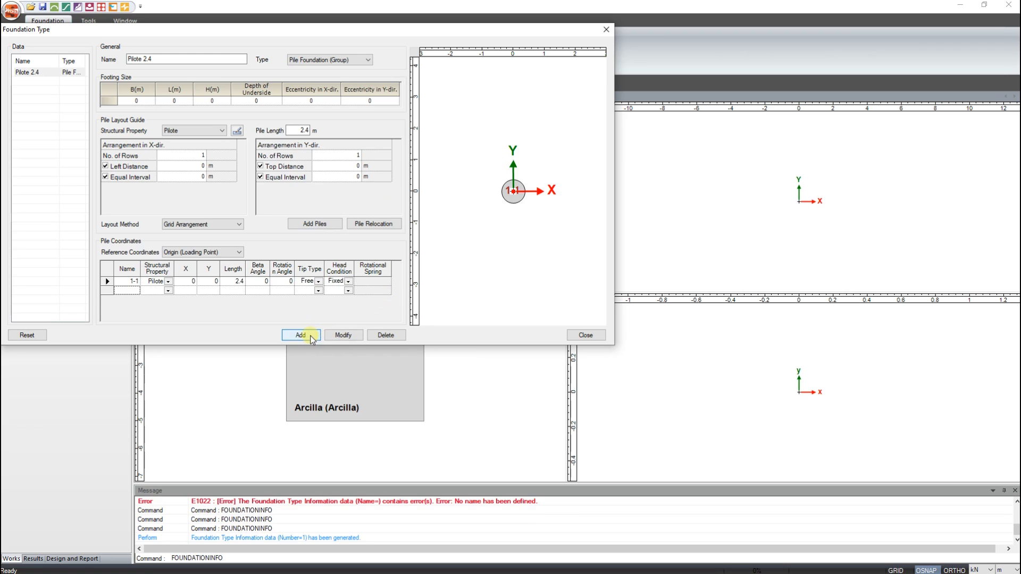
- Reset the foundation data and start another type named Pilote 2.6m with a pile length of 2.6 m
click(28, 335)
click(146, 62)
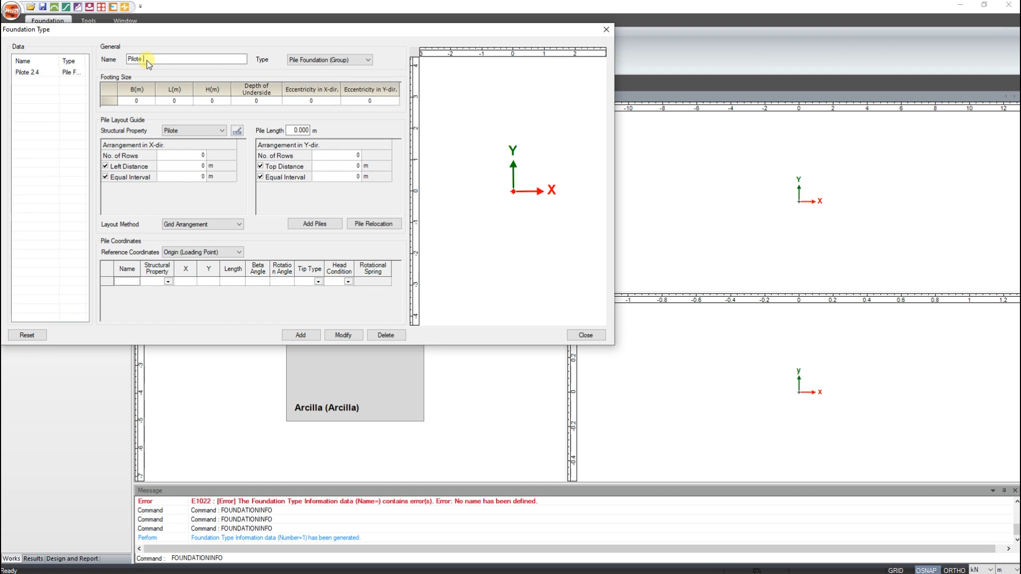
text(Pilote 2.6m)
double_click(301, 131)
text(2.6)
- Lay out one pile row in each direction for Pilote 2.6m, add the foundation type and close the definition
click(190, 156)
text(1)
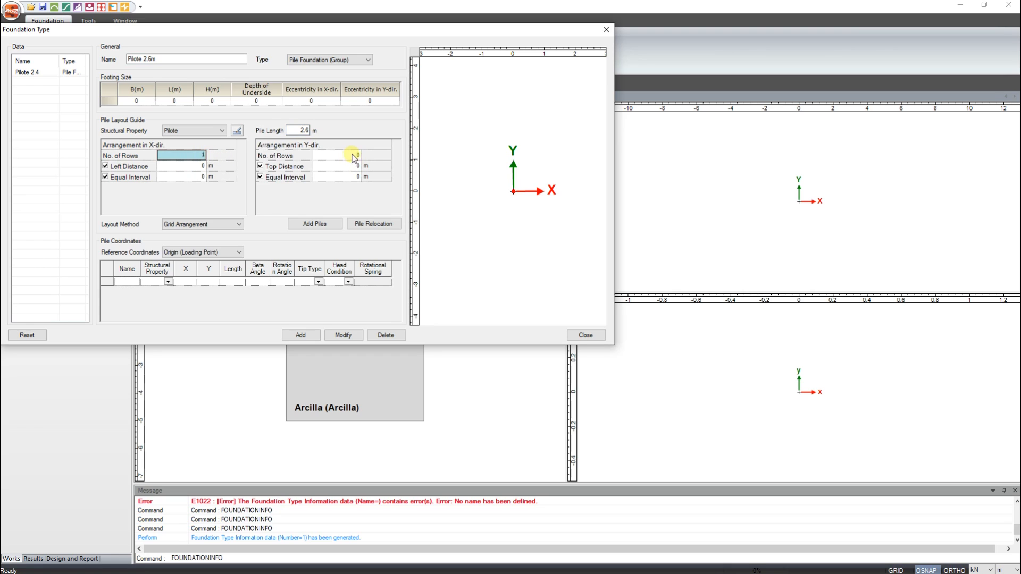
click(353, 155)
text(1)
click(315, 225)
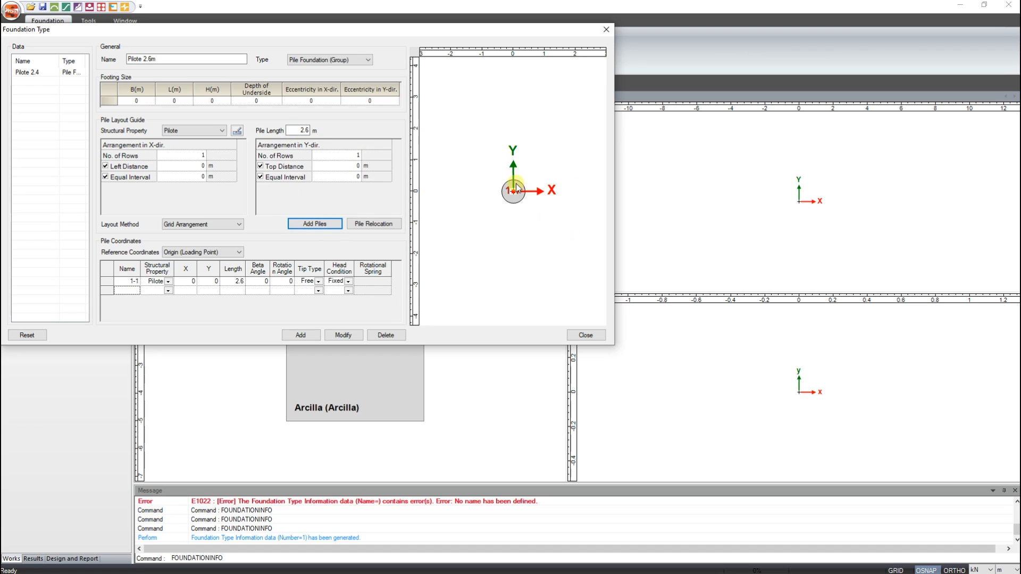
scroll(512, 189, down, 2)
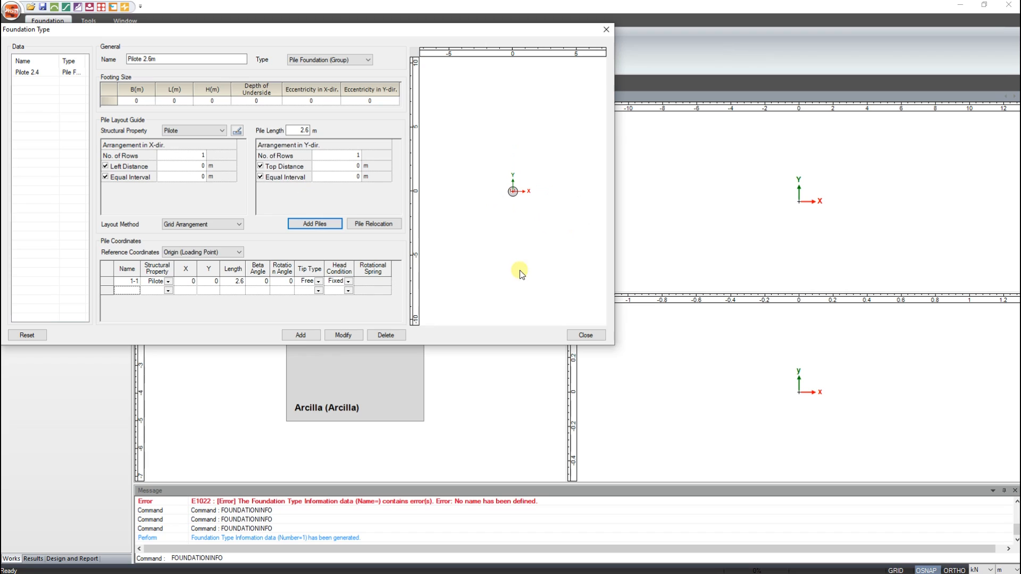
click(300, 336)
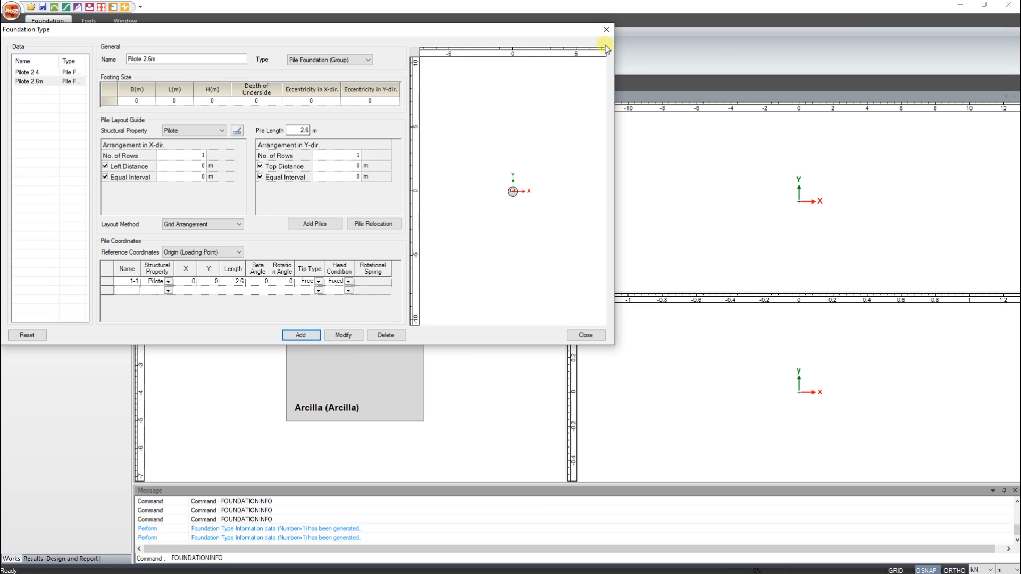
click(606, 30)
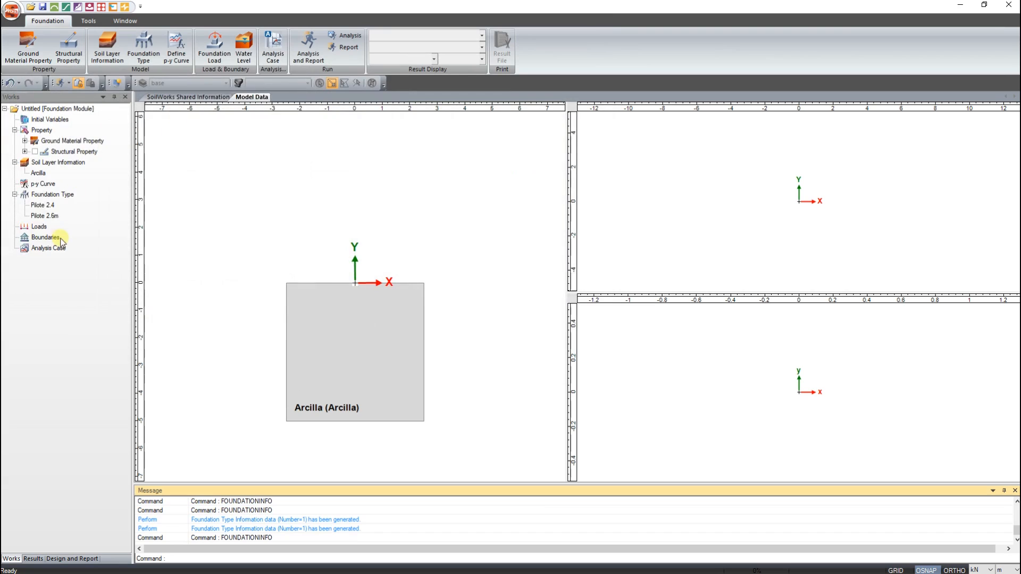
- Display the Pilote 2.4 and Pilote 2.6m foundation types in turn to check their geometry in the clay layer
click(53, 206)
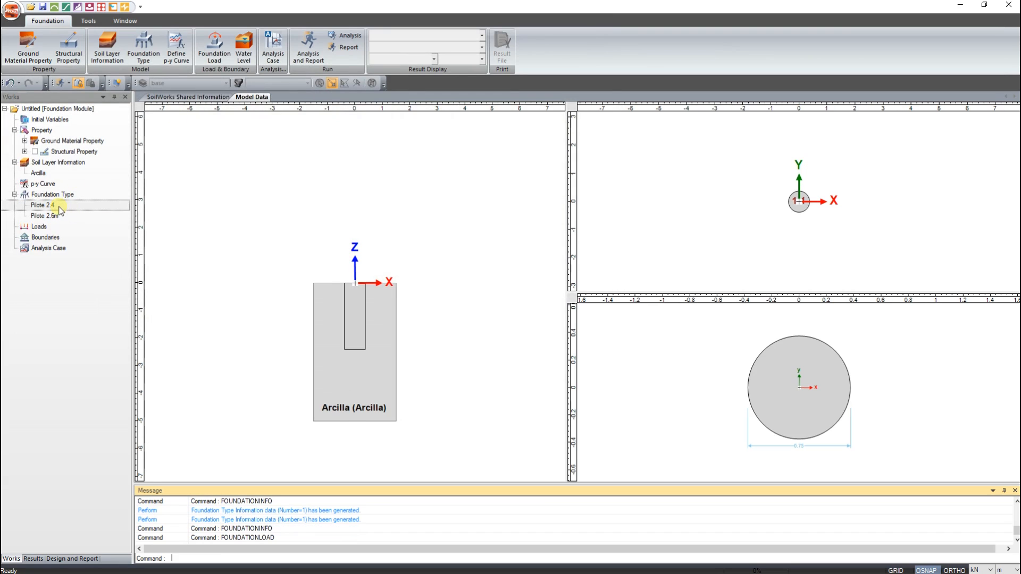
click(60, 209)
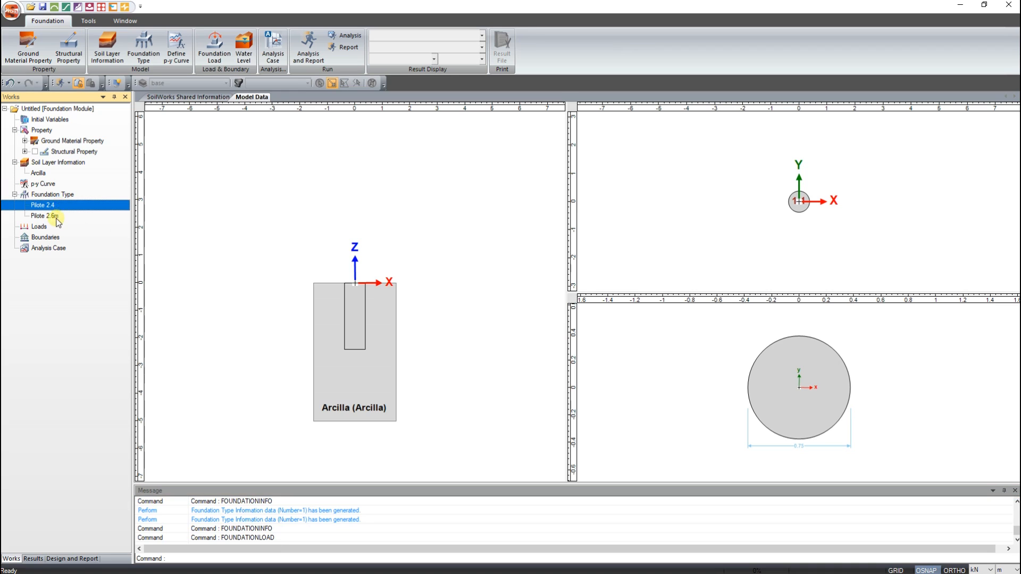
click(56, 217)
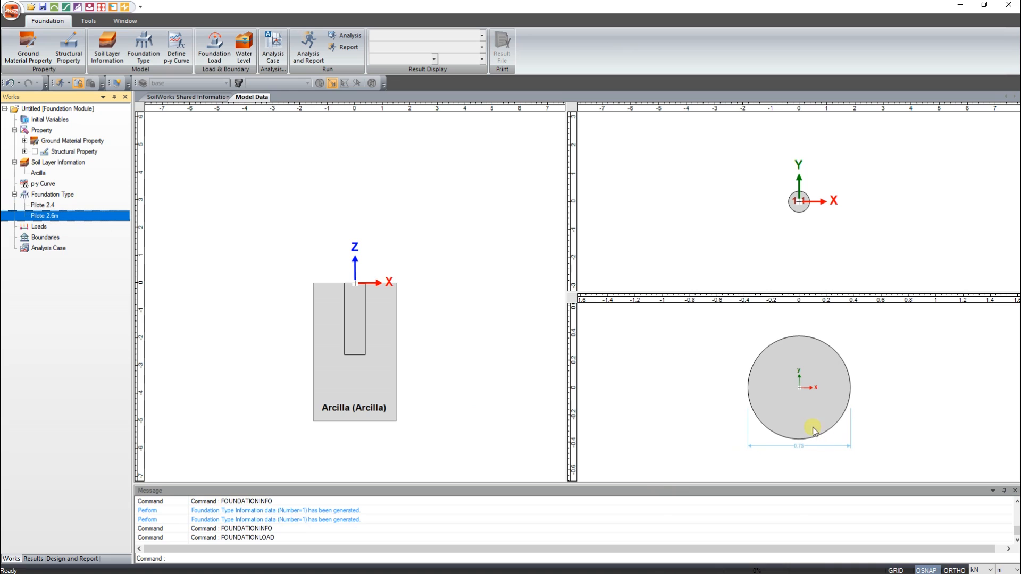
- Add a foundation load set named P1 10.87 with Vx 10.87 kN, P -2.45 kN and My 77 kN·m
click(205, 56)
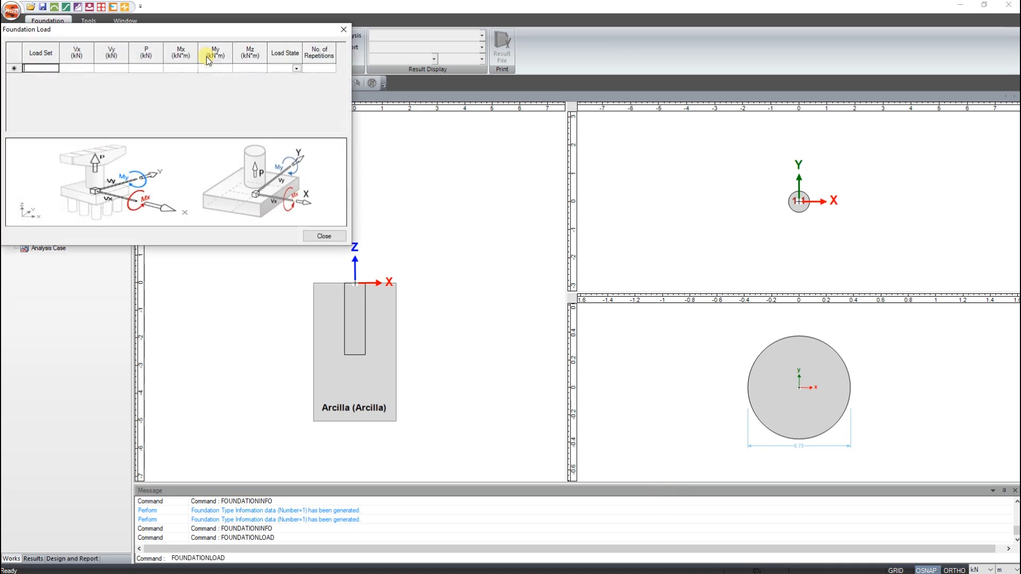
text(P1 10.87)
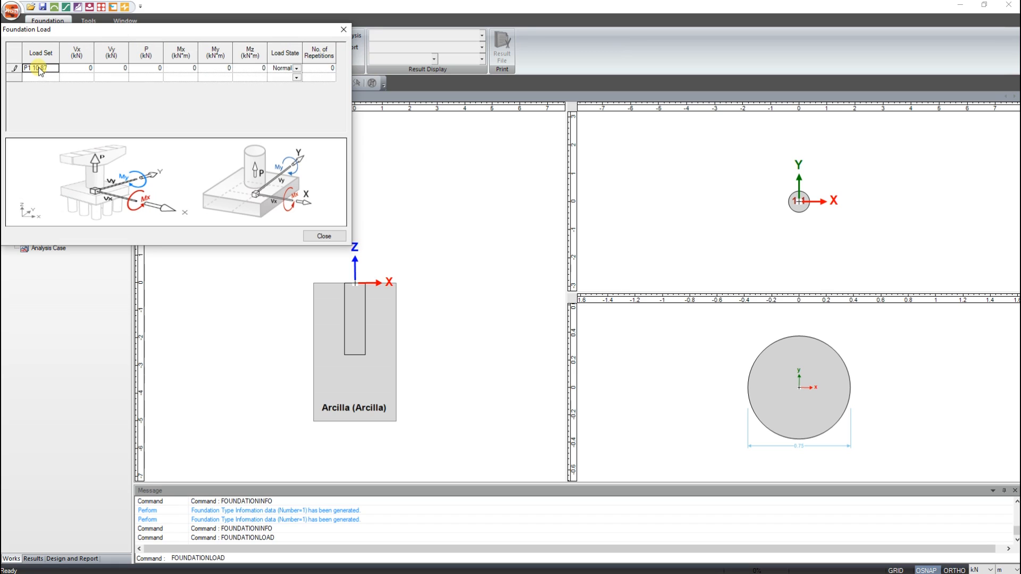
click(80, 71)
text(10.87)
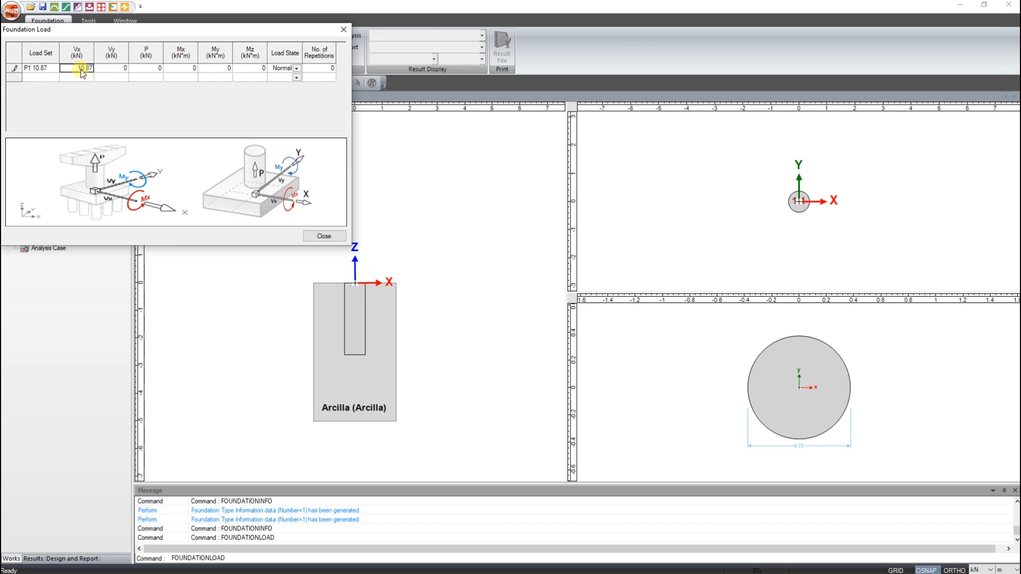
click(147, 69)
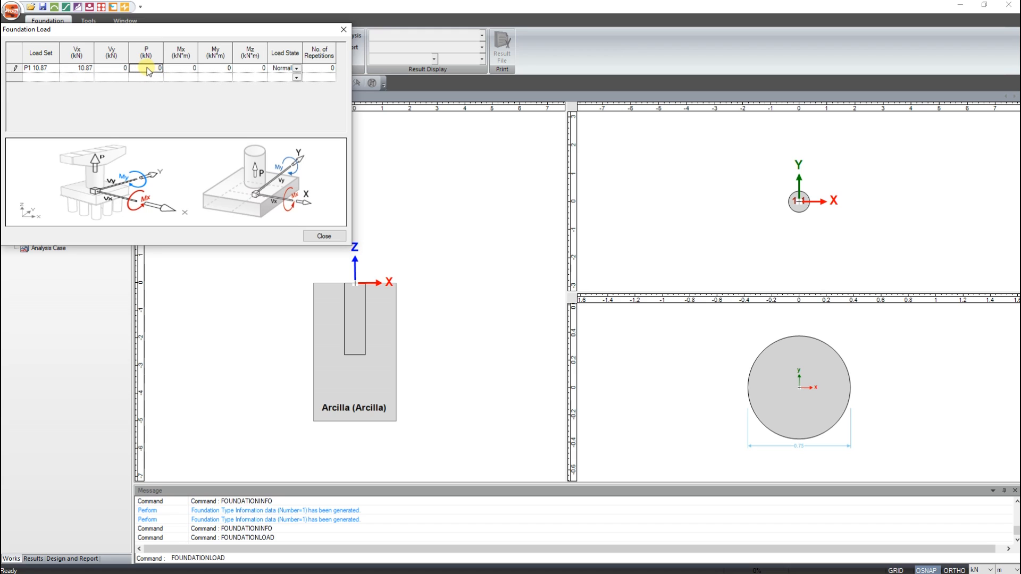
click(156, 70)
text(-2.45)
click(214, 71)
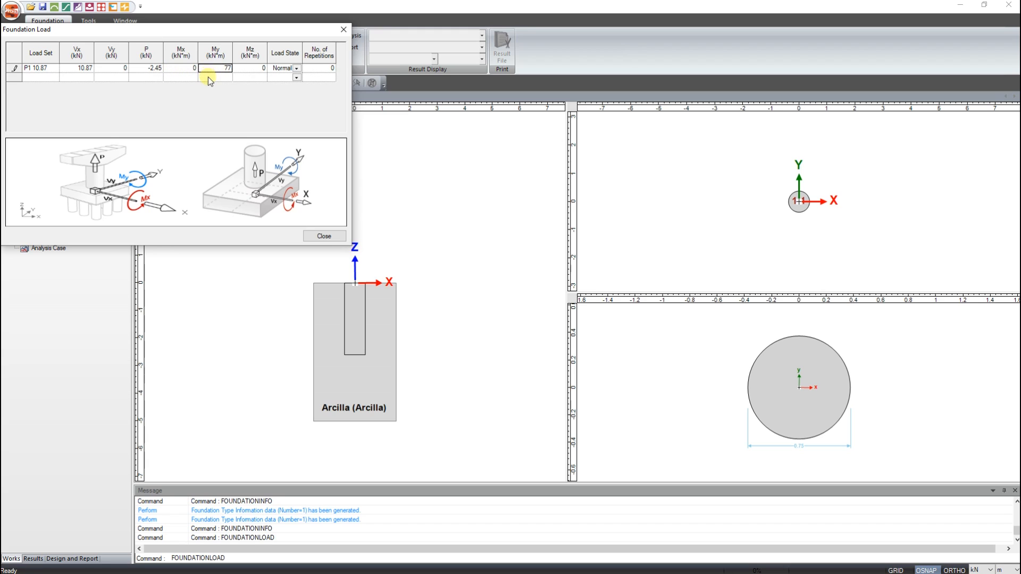
click(212, 78)
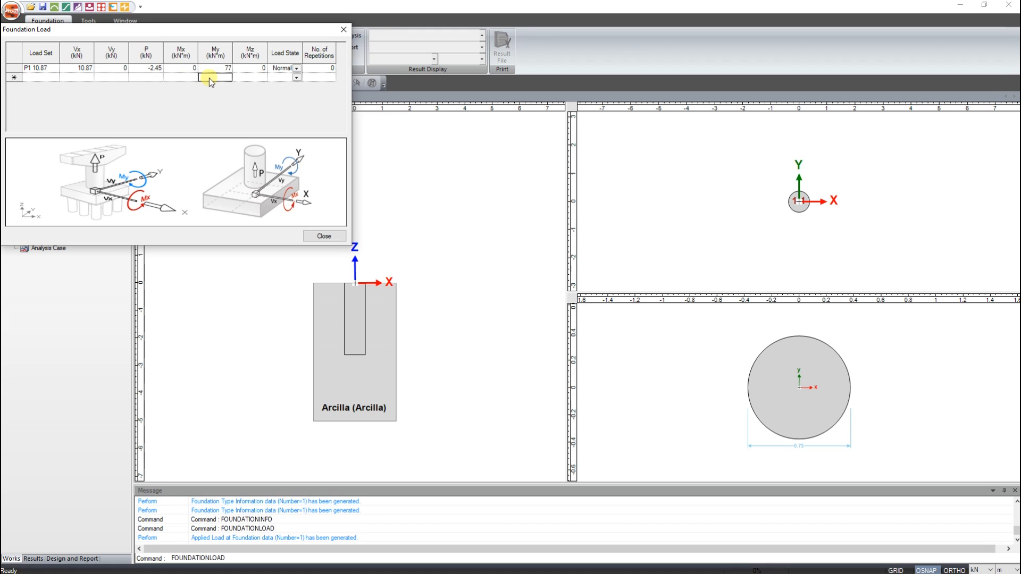
- Add a second load set named P2 13.10 with Vx 13.1 kN, P -2.45 kN and My 77 kN·m, and close the load definition
click(47, 78)
text(P2 13.10)
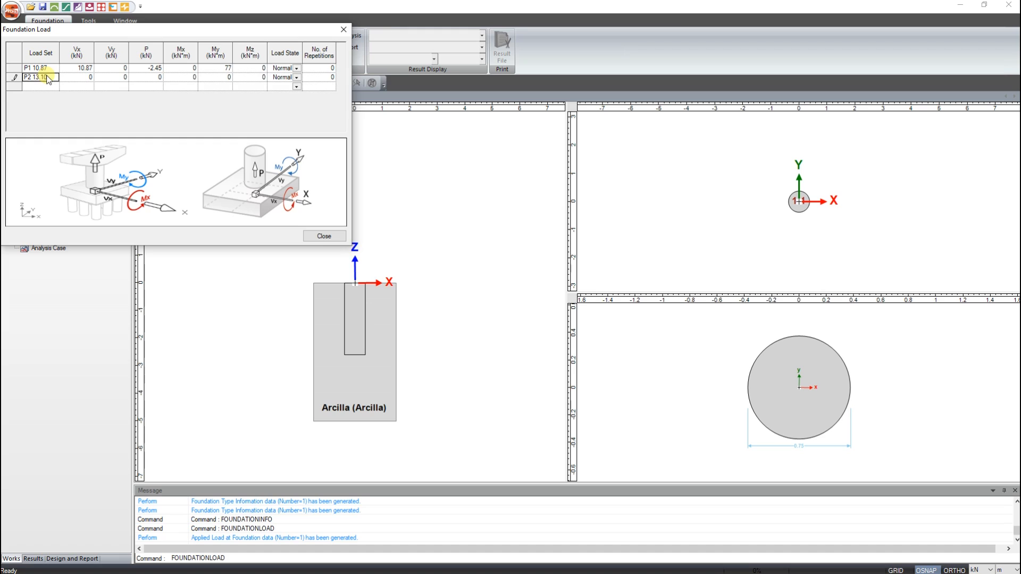
click(79, 77)
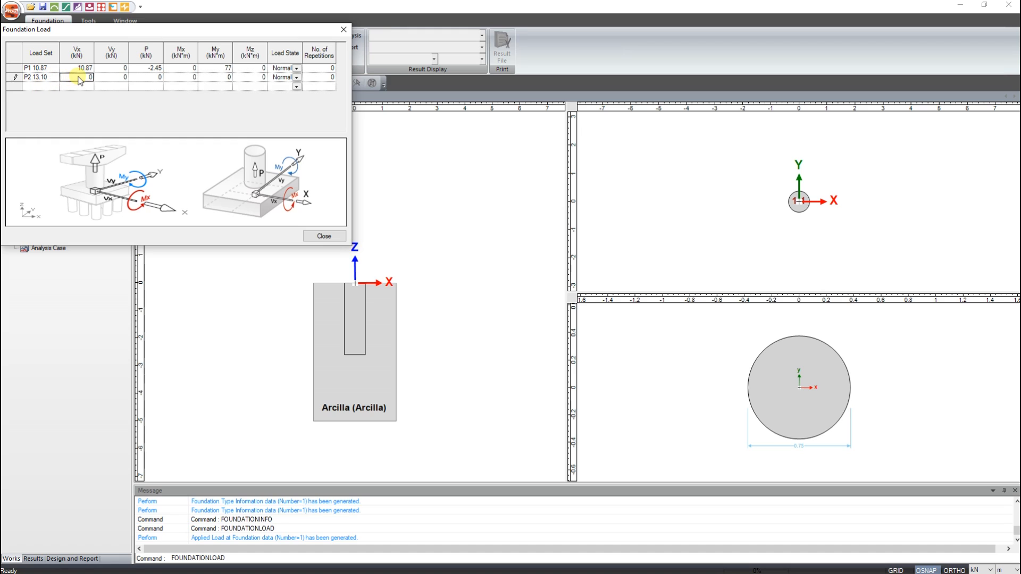
text(13.10)
click(149, 77)
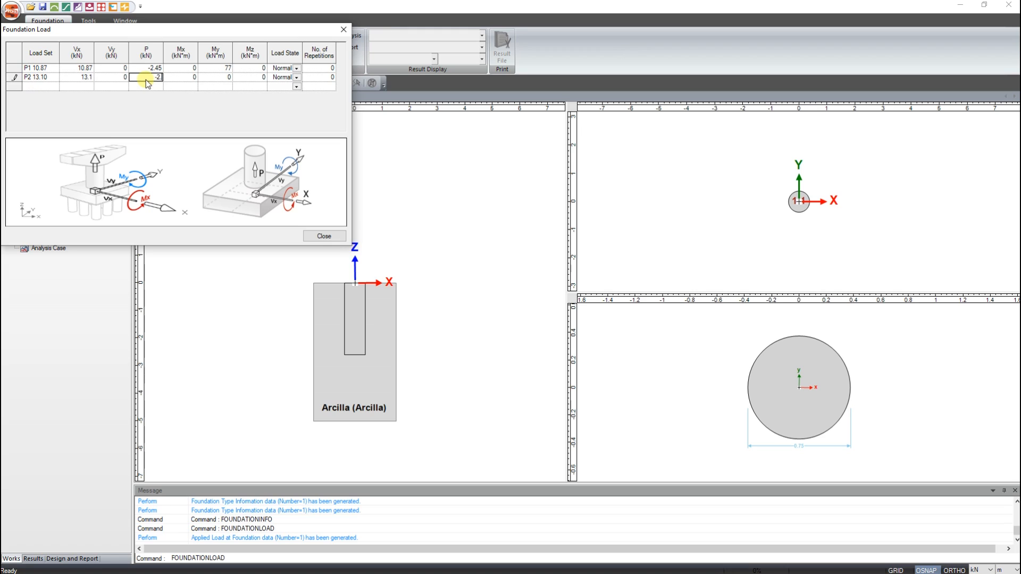
click(216, 78)
click(219, 86)
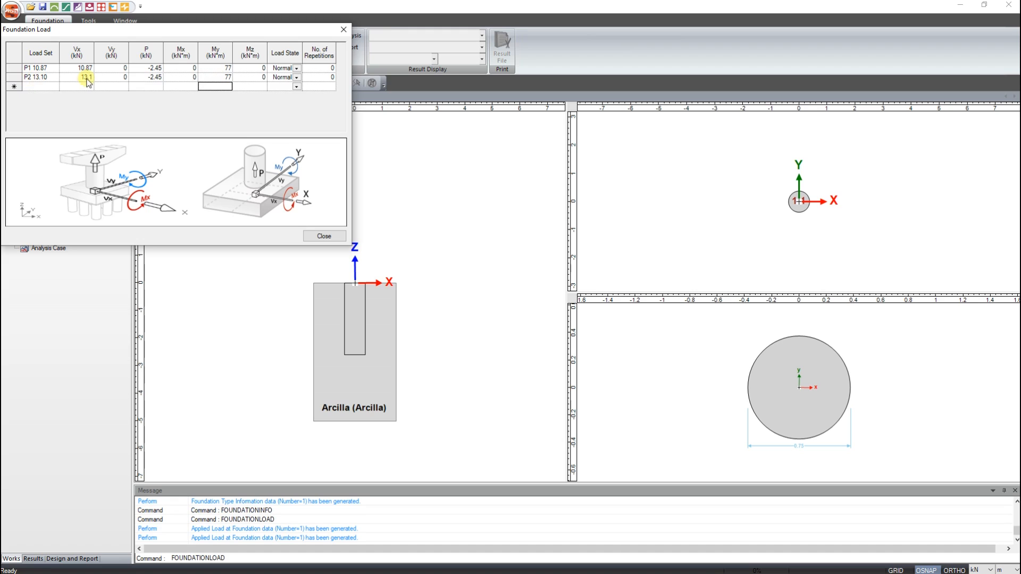
click(343, 29)
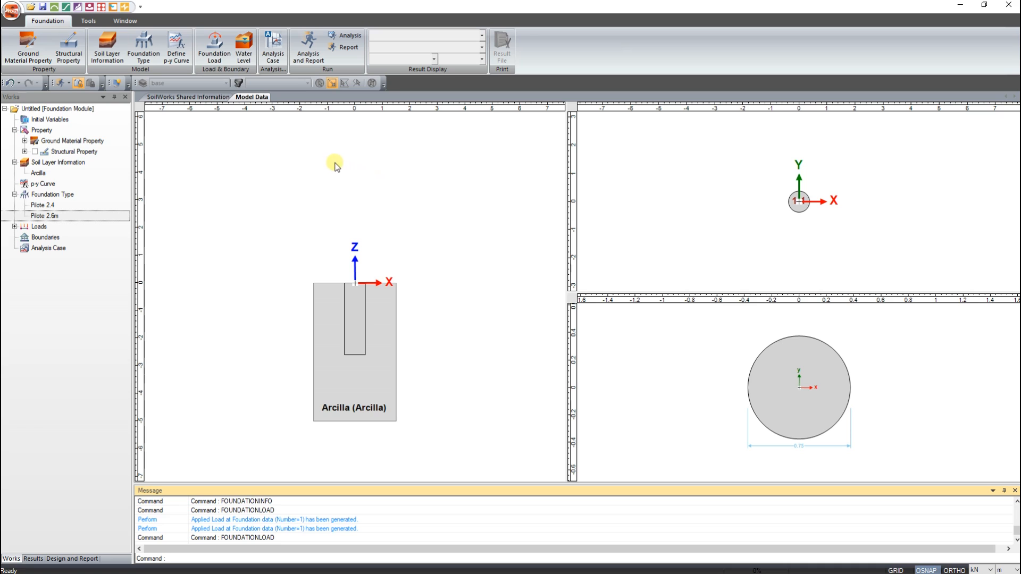
- Add a p-y nonlinear analysis case named Pilote 2.4 P1 using foundation type Pilote 2.4 and load set P1 10.87
click(273, 45)
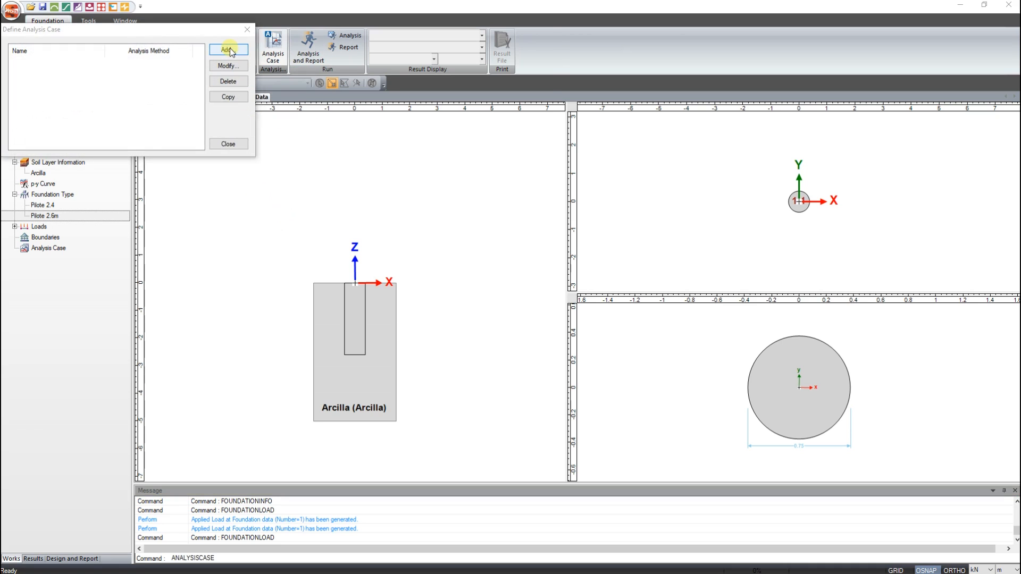
click(229, 50)
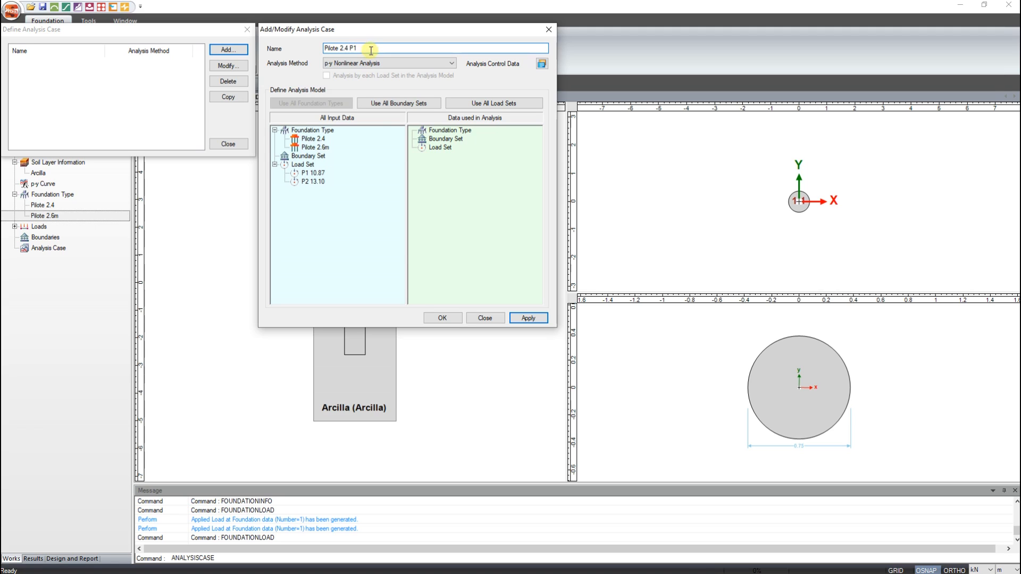
drag(313, 139, 471, 165)
drag(313, 174, 441, 220)
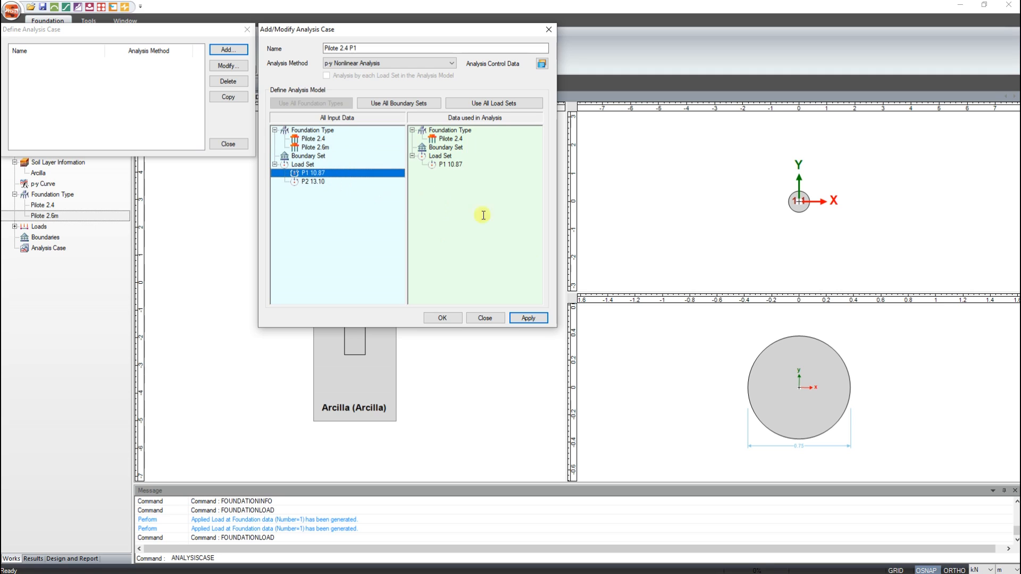
click(528, 319)
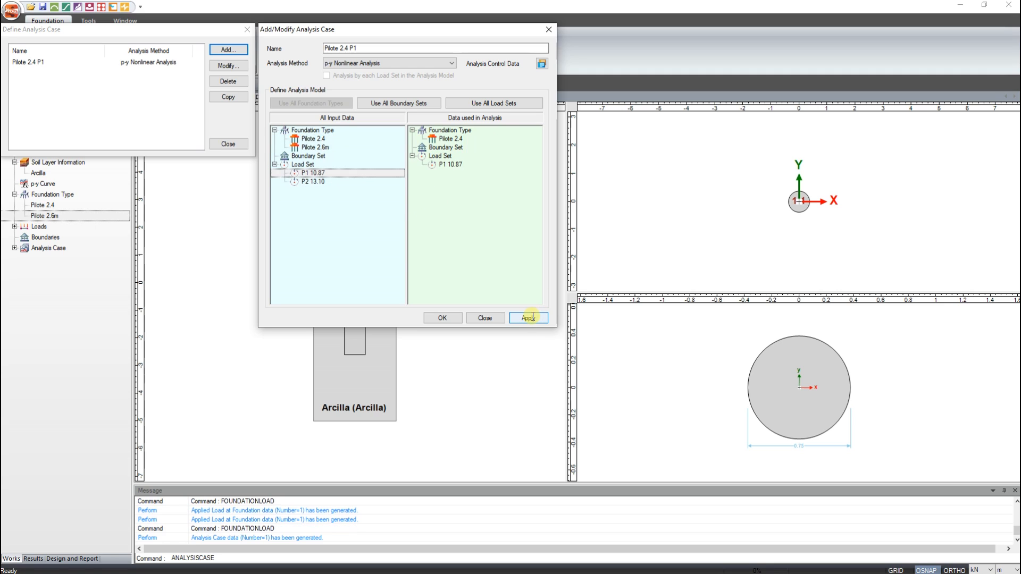
- Add an analysis case named Pilote 2.4 P2, replacing the load set with P2 13.10
click(371, 49)
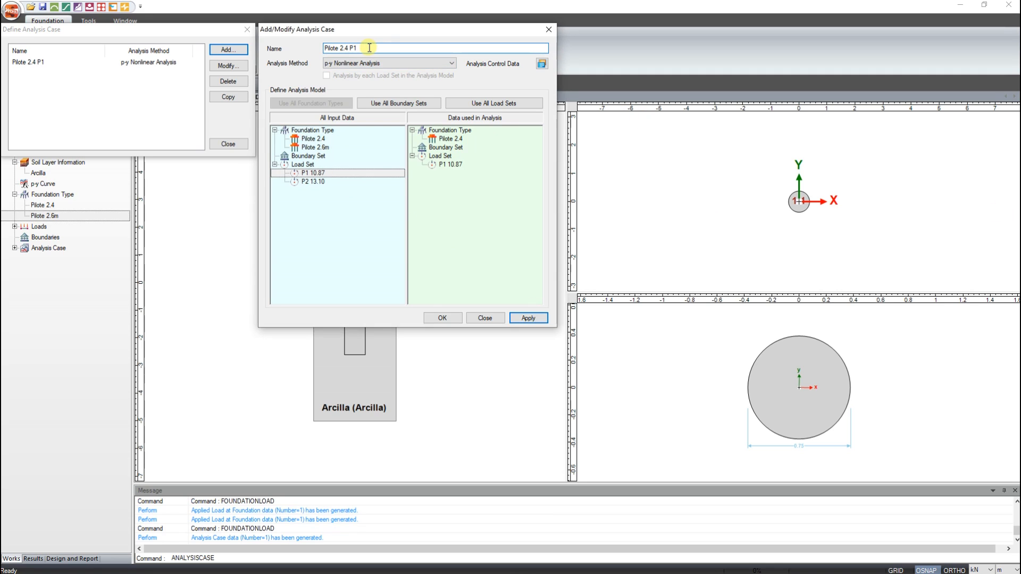
drag(449, 164, 434, 190)
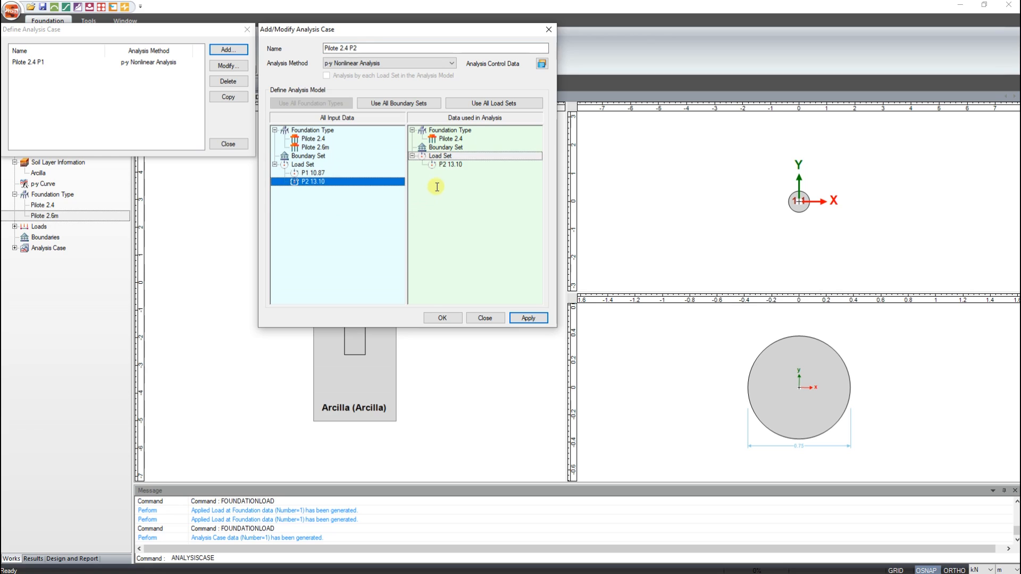
click(528, 317)
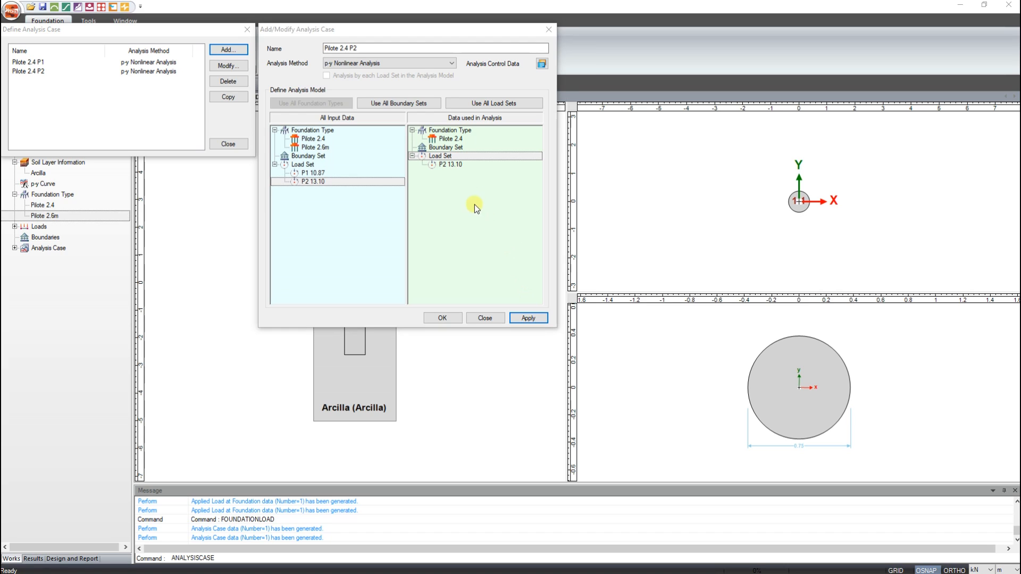
- Add an analysis case named Pilote 2.6 P2 using foundation type Pilote 2.6m with load set P2 13.10, and close the case definition
click(348, 48)
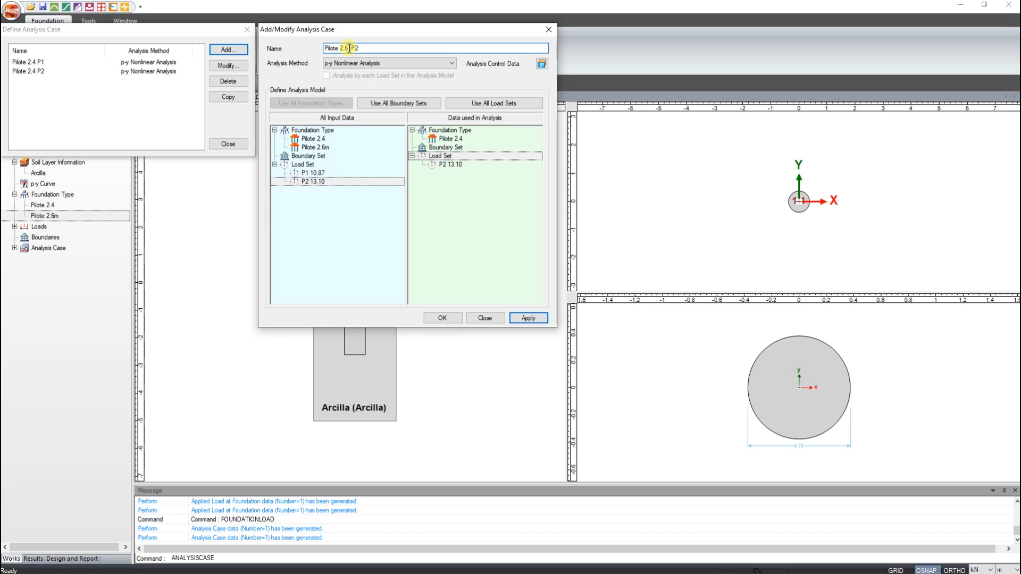
drag(459, 141, 462, 163)
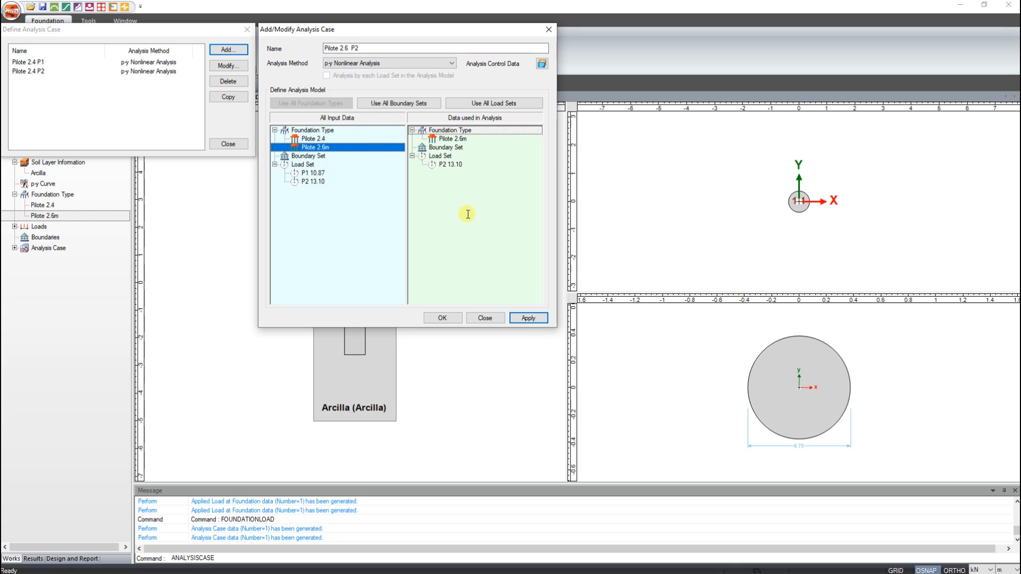
click(528, 319)
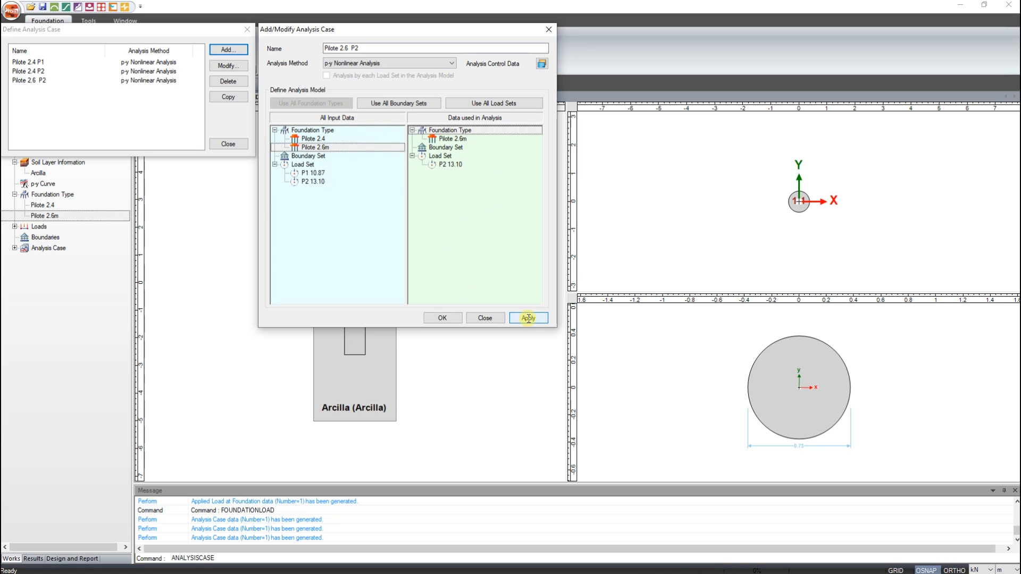
click(549, 30)
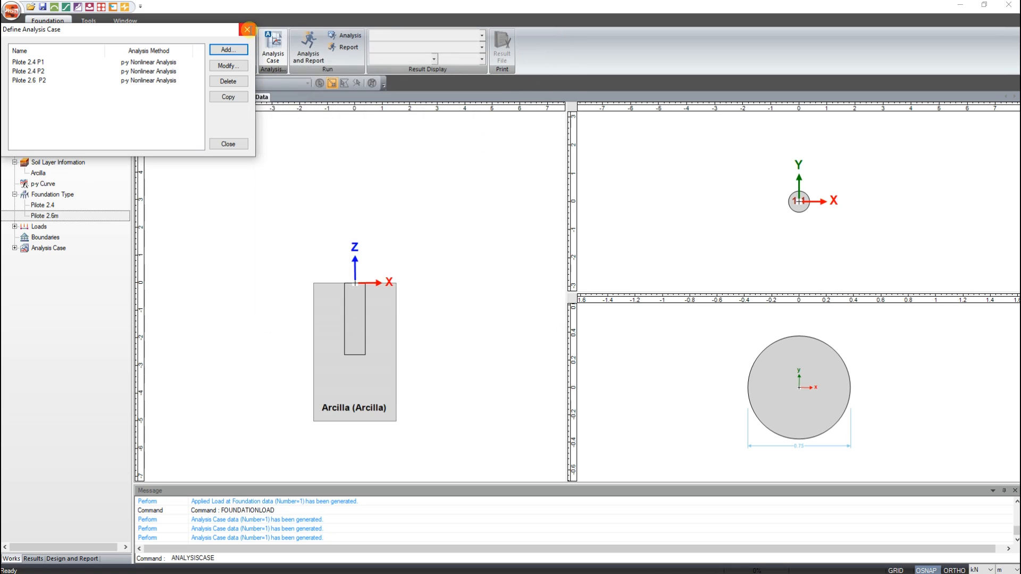
click(247, 30)
- Perform the analysis of all three cases, saving the model as a Foundation Model File in the Animaciones folder, and close the Analysis Manager
click(350, 36)
click(350, 37)
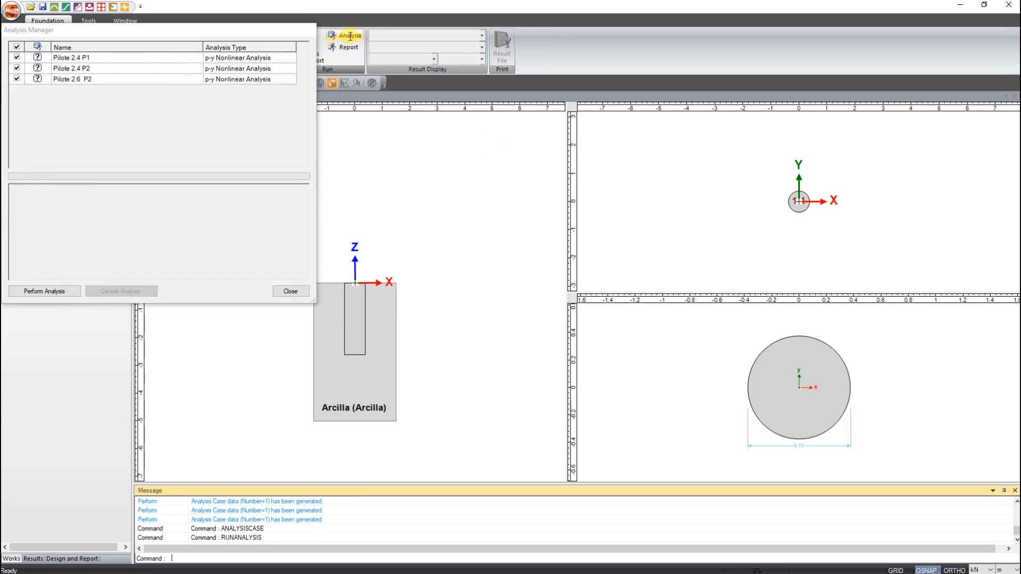
click(51, 292)
click(96, 217)
key(BackSpace)
key(BackSpace)
key(BackSpace)
key(BackSpace)
key(BackSpace)
key(BackSpace)
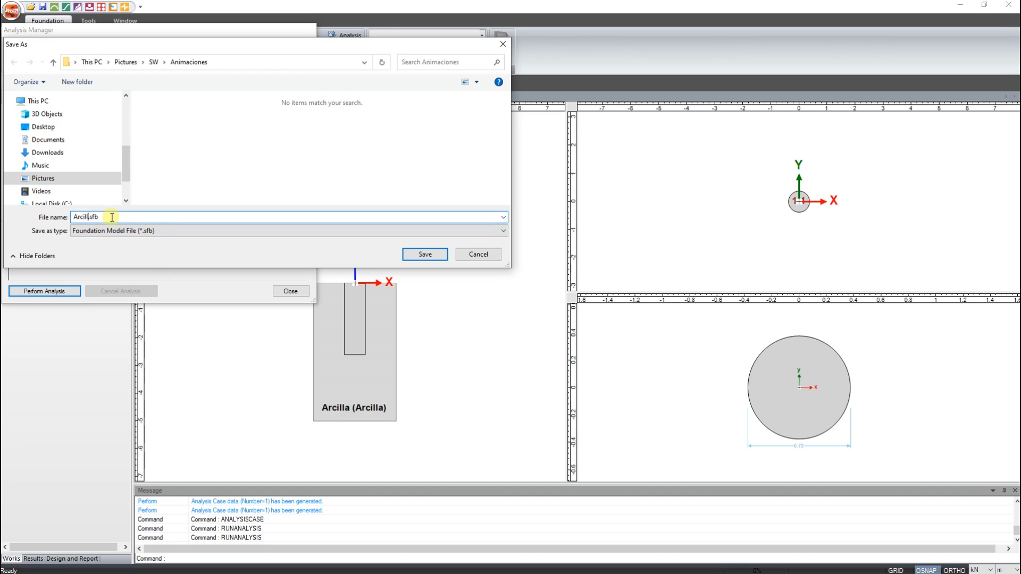
click(425, 254)
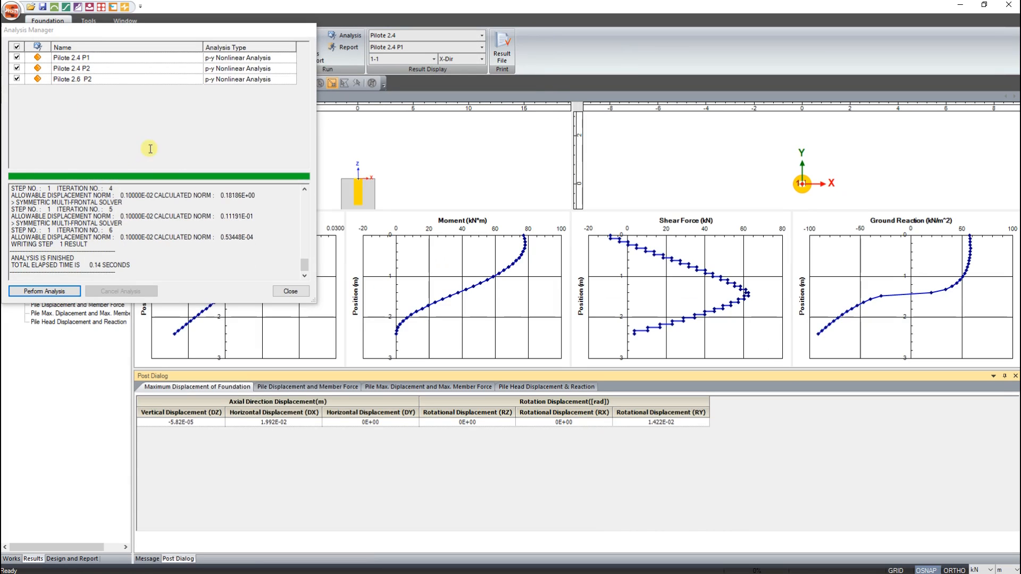
click(296, 291)
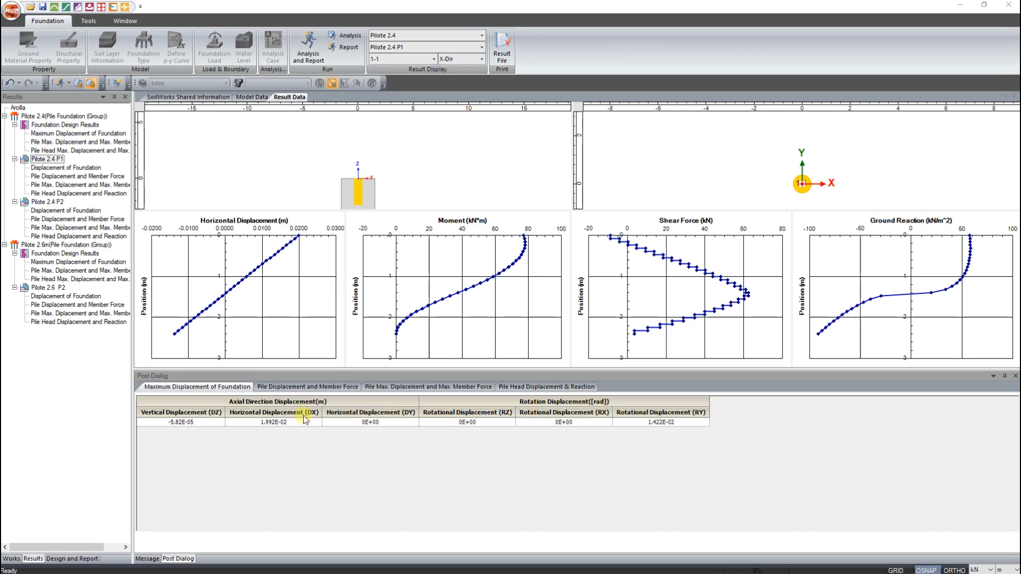
- Examine the node table of pile displacement and ground reaction for Pilote 2.4 P1 from pile head to tip
click(285, 387)
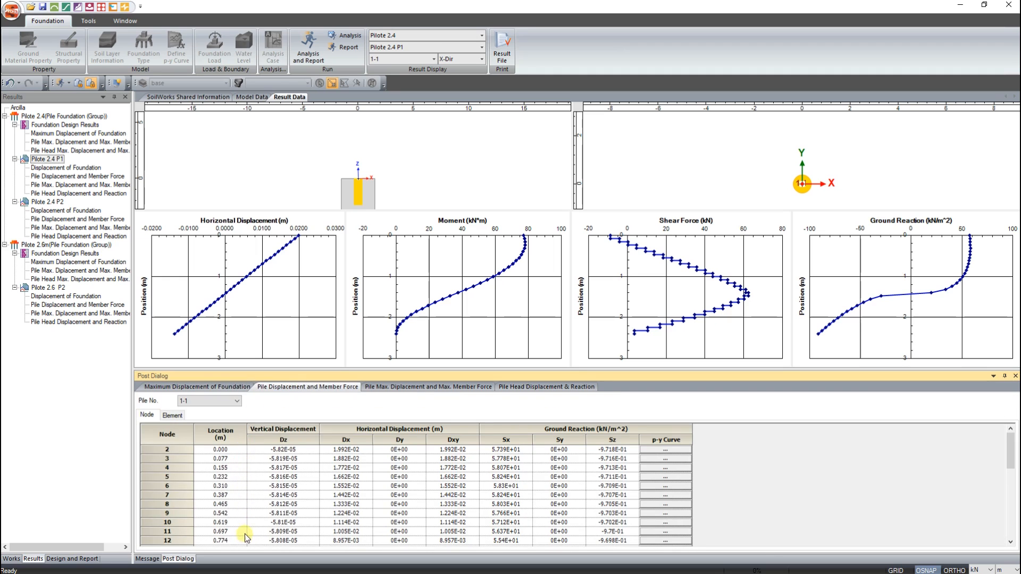
click(234, 450)
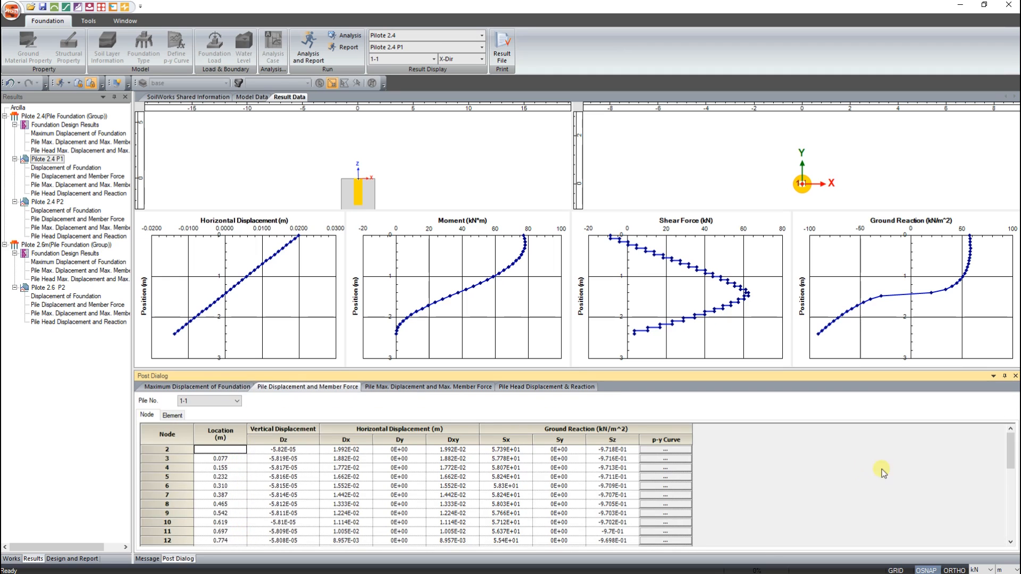
click(1009, 541)
click(1010, 541)
click(1009, 541)
drag(1010, 541, 1010, 542)
click(221, 540)
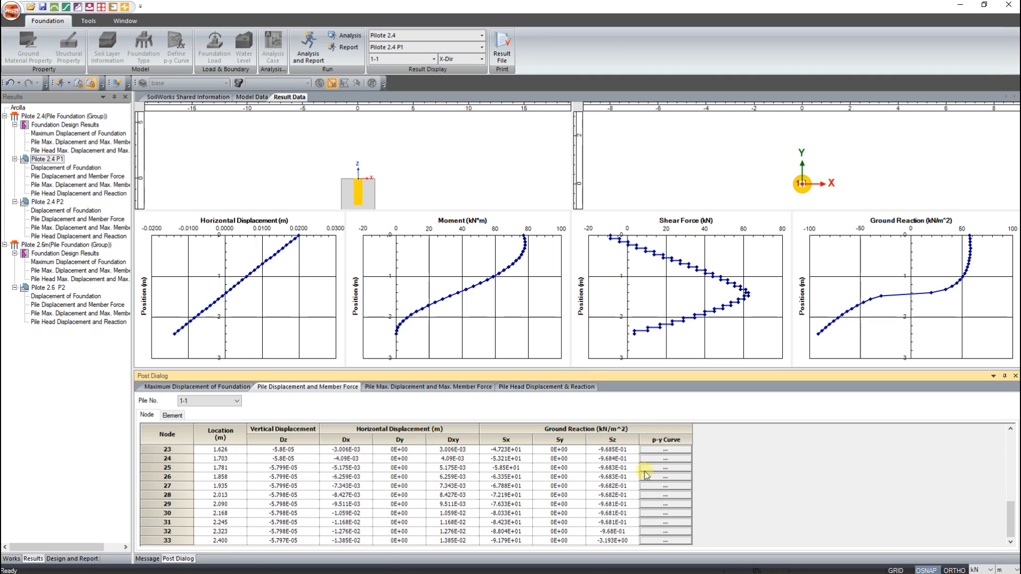
drag(1013, 527, 1013, 466)
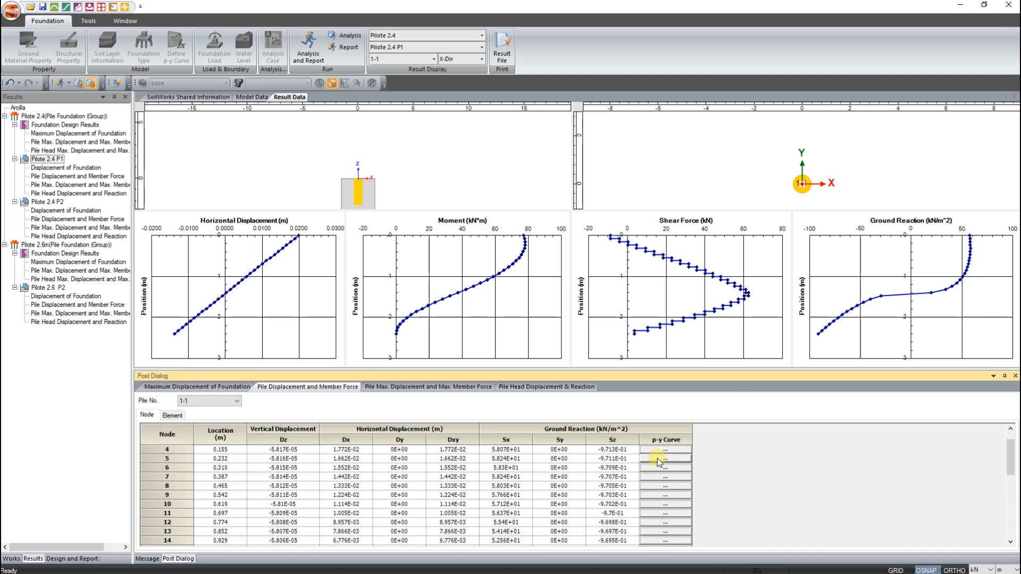
- View the p-y curves of nodes 4 and 11 for the Pilote 2.4 P1 case
click(664, 449)
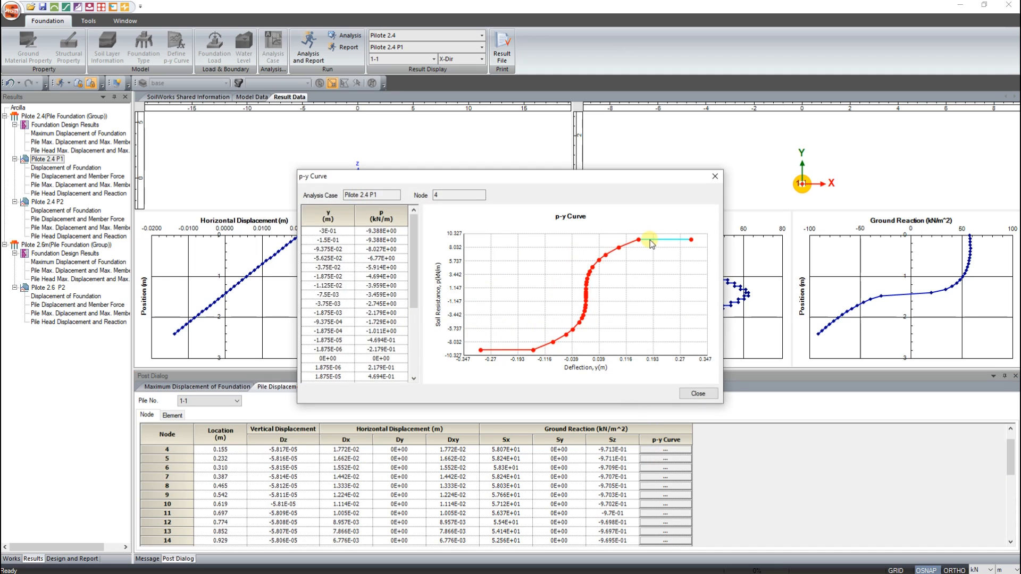
click(713, 184)
click(674, 513)
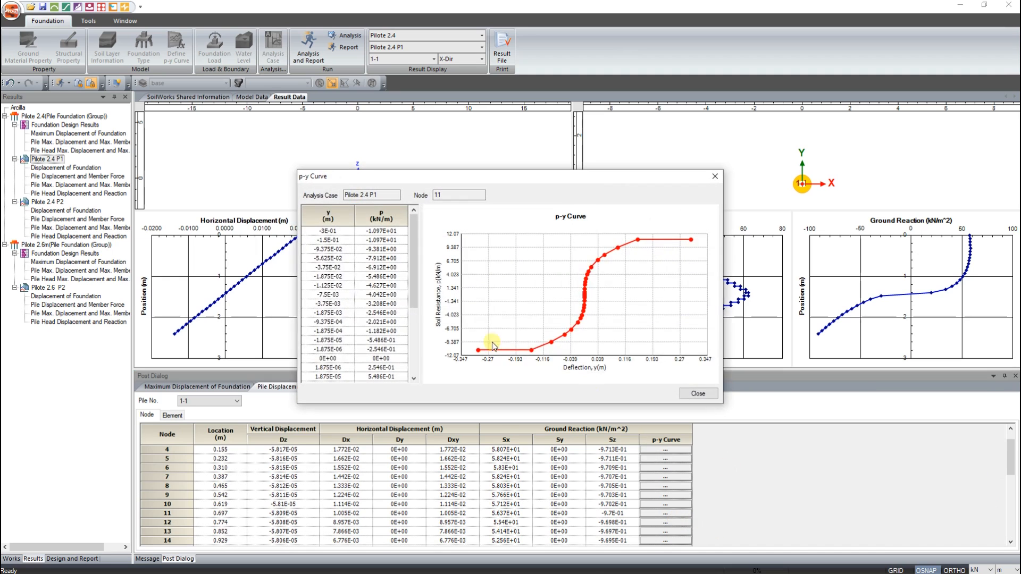
- Compare the pile maximum displacement and maximum member force tables for Pilote 2.4 P1, Pilote 2.4 P2 and Pilote 2.6 P2
click(712, 178)
click(397, 388)
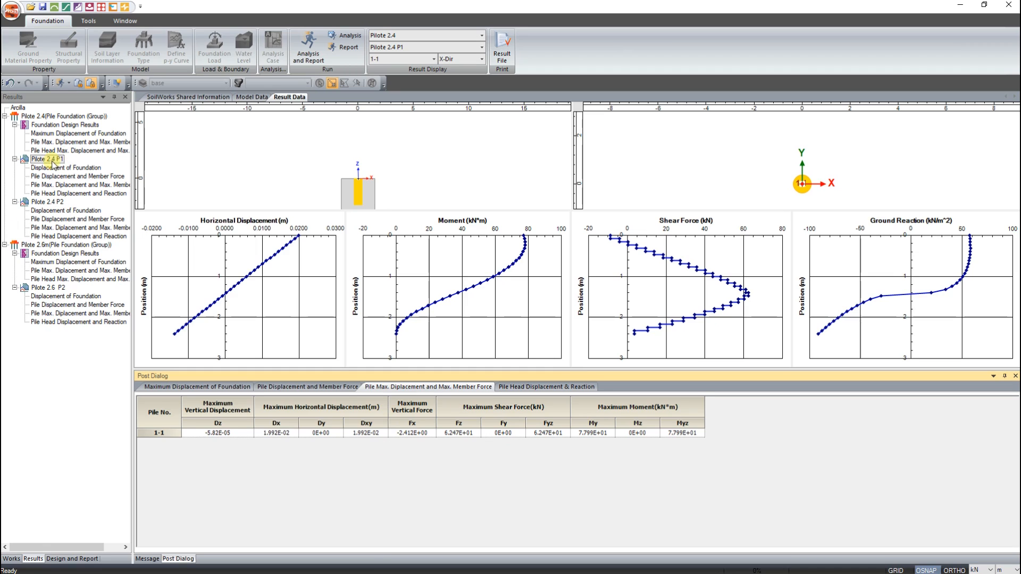
click(64, 185)
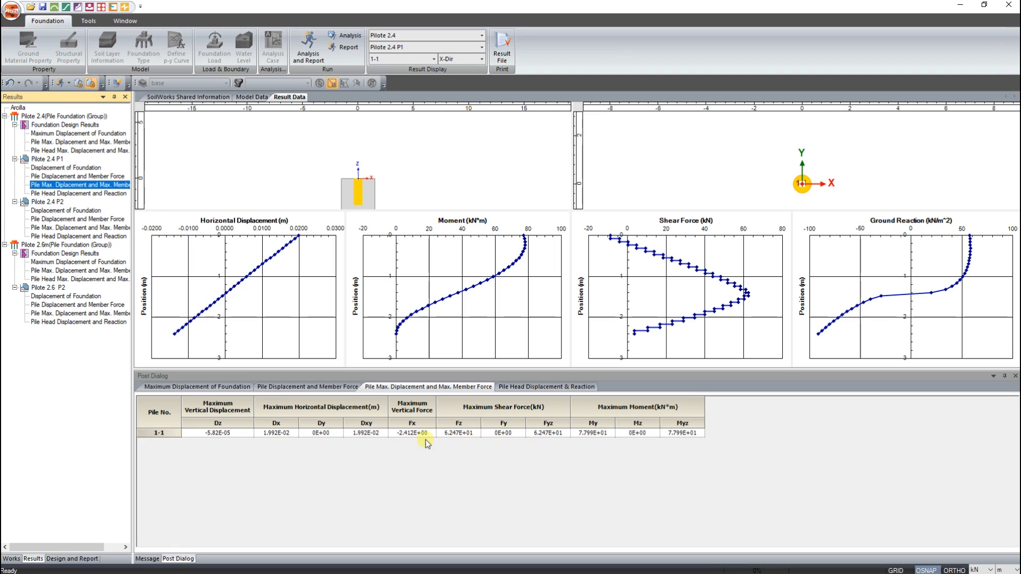
click(63, 228)
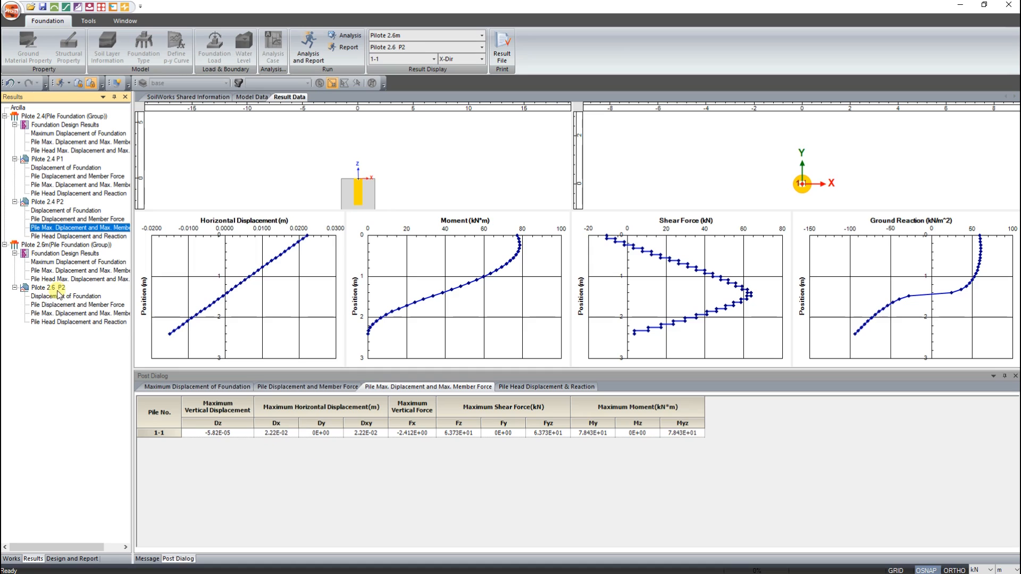
click(69, 313)
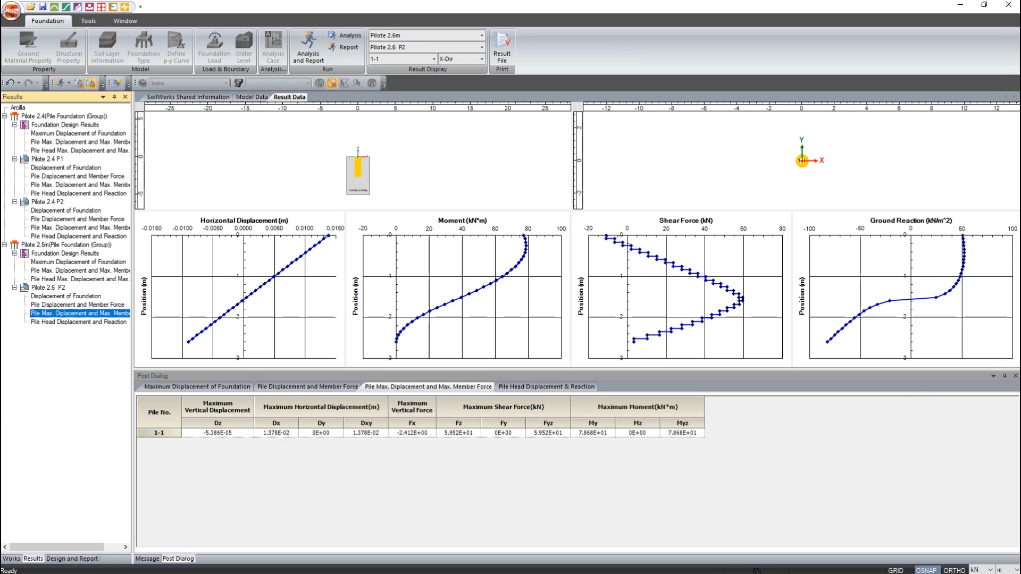
click(802, 161)
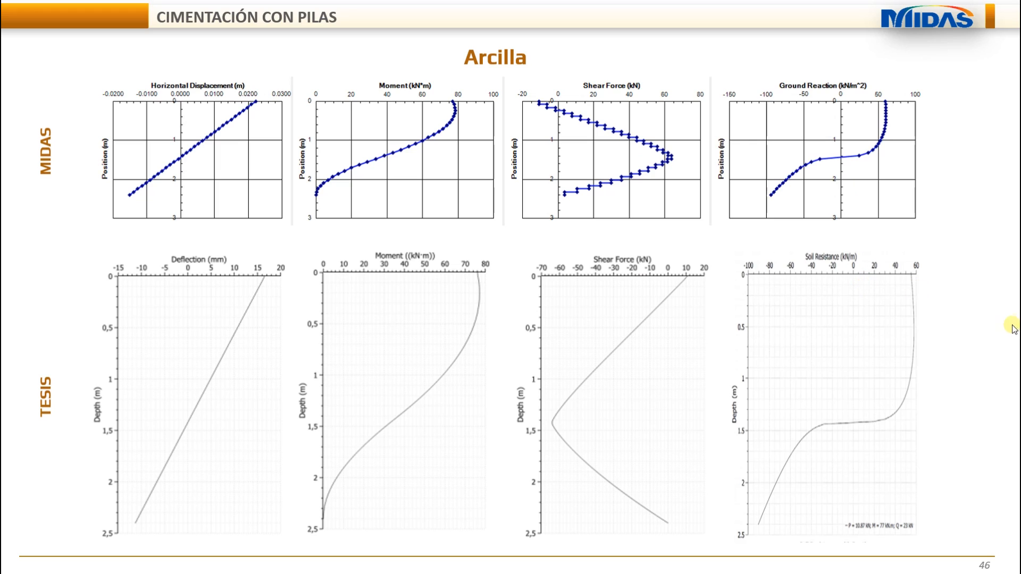
click(989, 336)
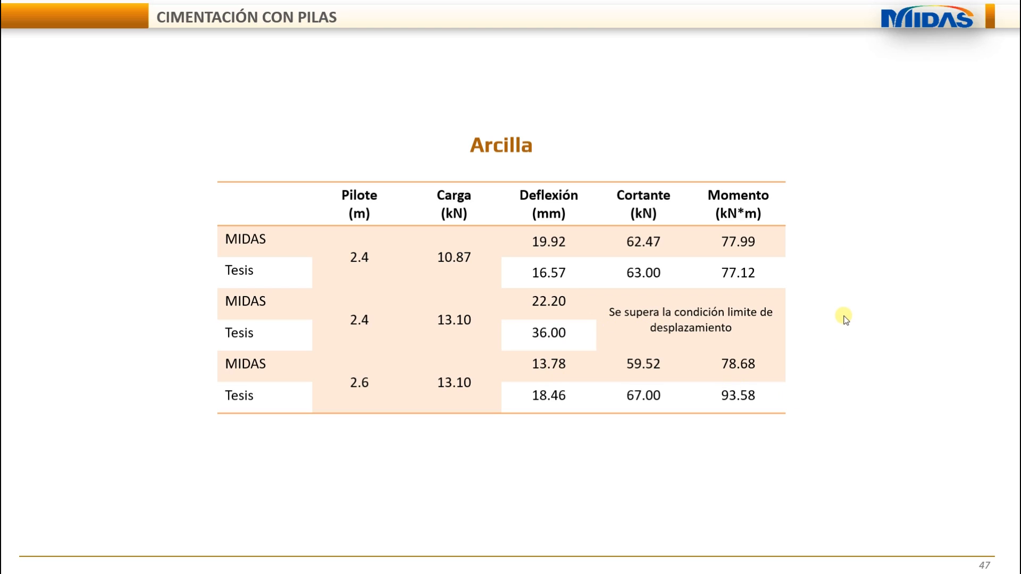
click(843, 379)
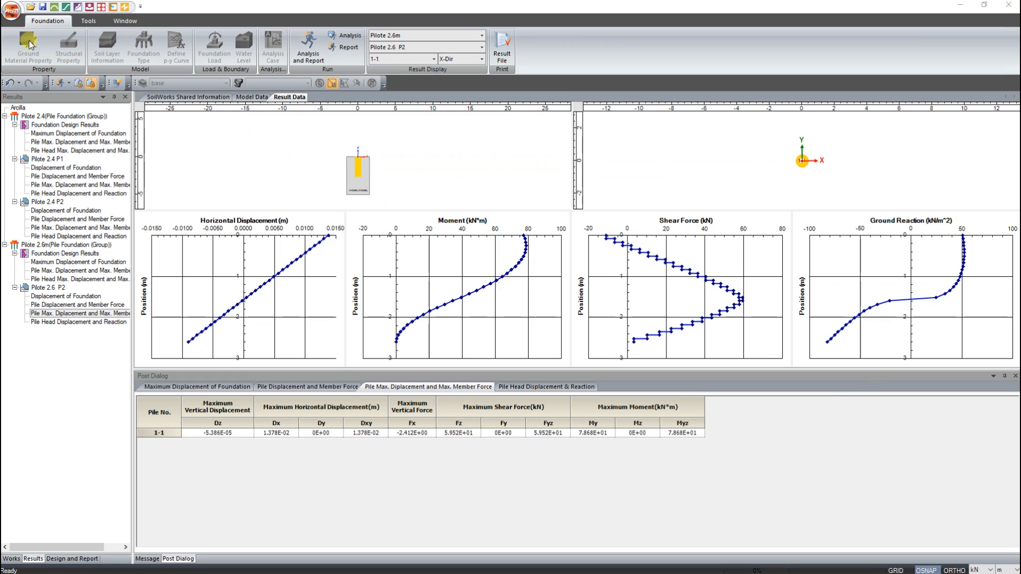
- Save a copy of the foundation model as Arena in the Animaciones folder
click(11, 11)
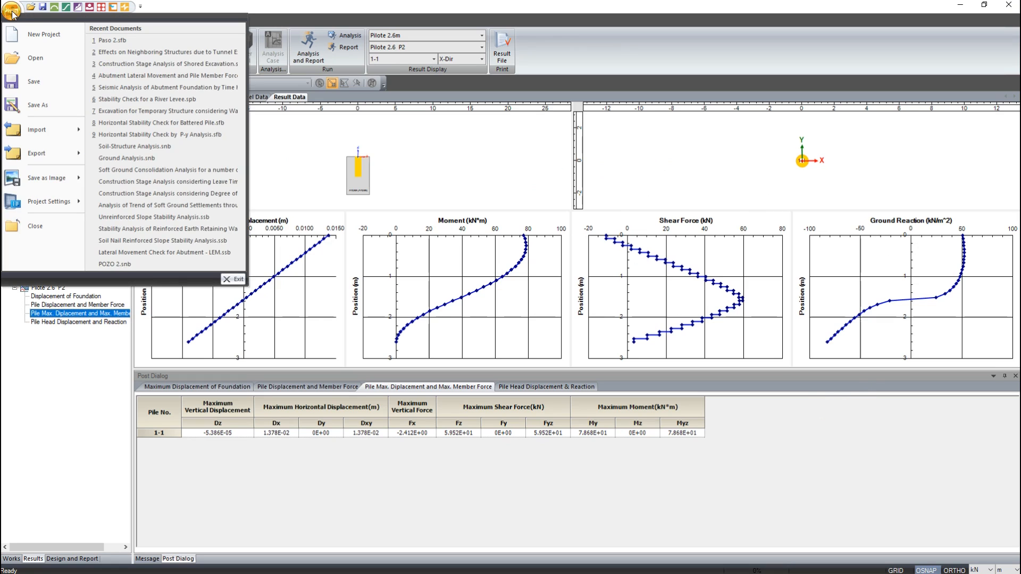
click(37, 106)
click(91, 180)
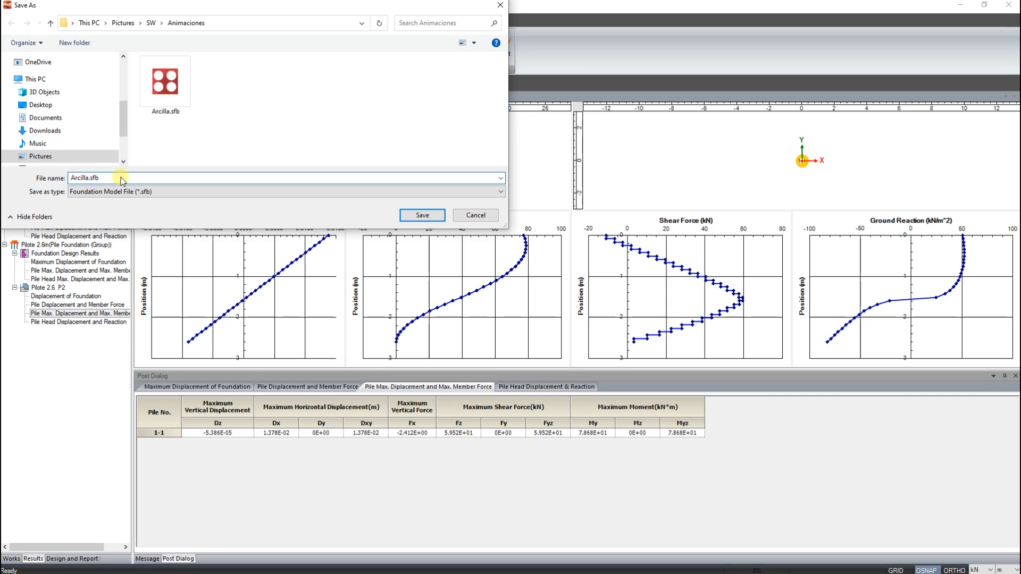
key(BackSpace)
key(BackSpace)
key(BackSpace)
key(BackSpace)
key(BackSpace)
text(ena)
click(423, 214)
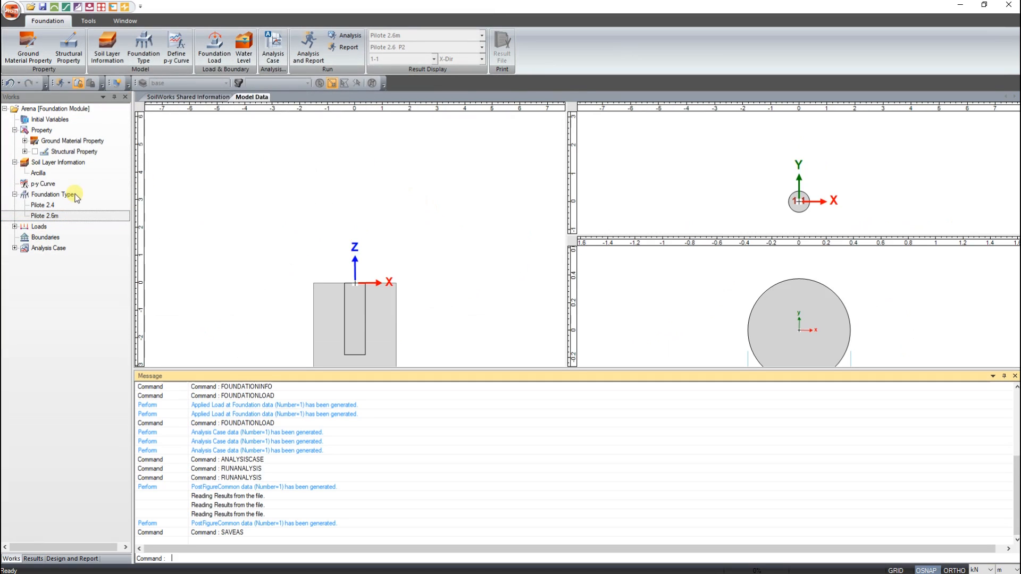
- Define a new Sand ground material named Arena with unit weight and saturated unit weight 17 kN/m³ and friction angle 30°
click(30, 48)
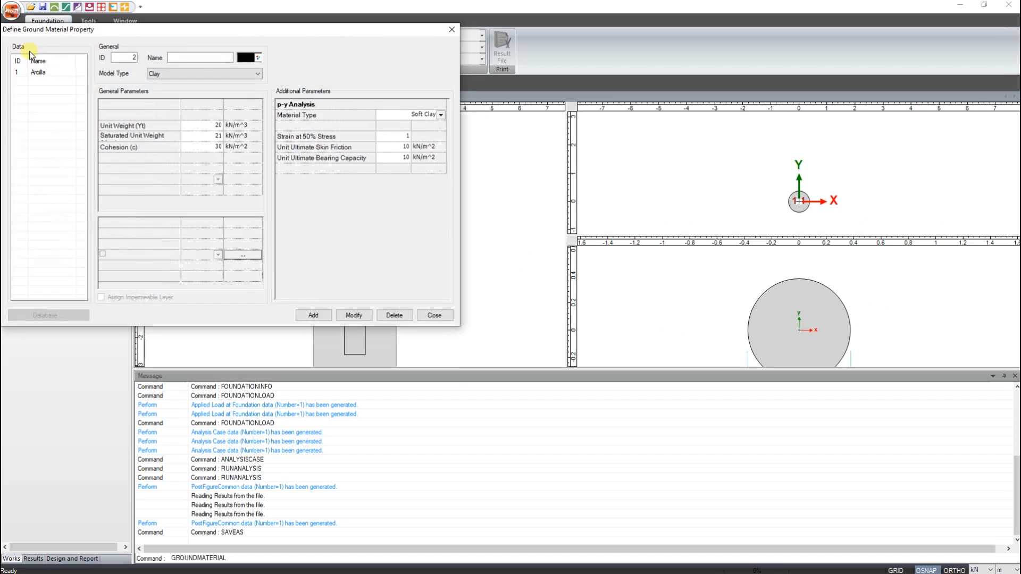
click(195, 75)
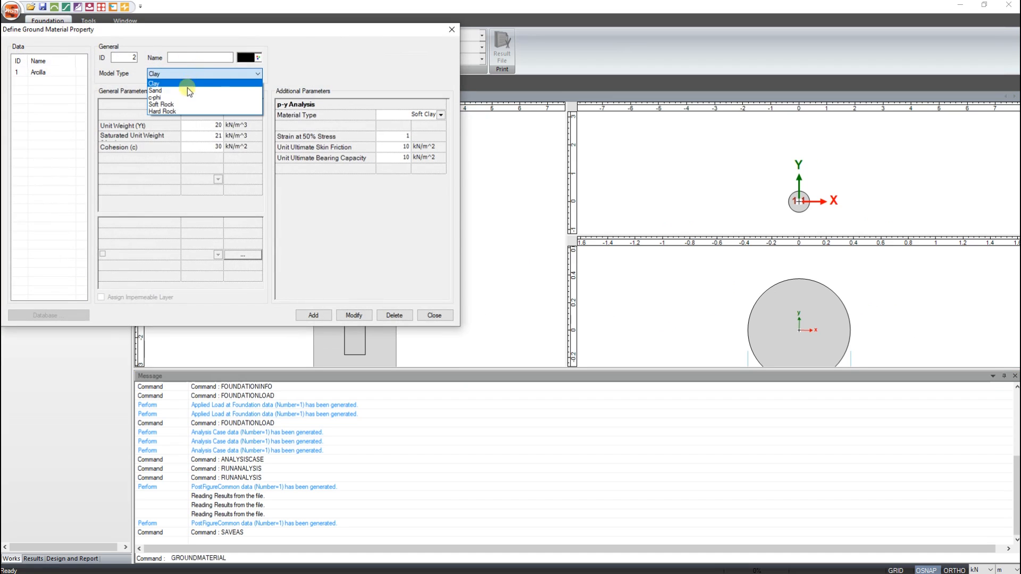
click(190, 91)
click(182, 57)
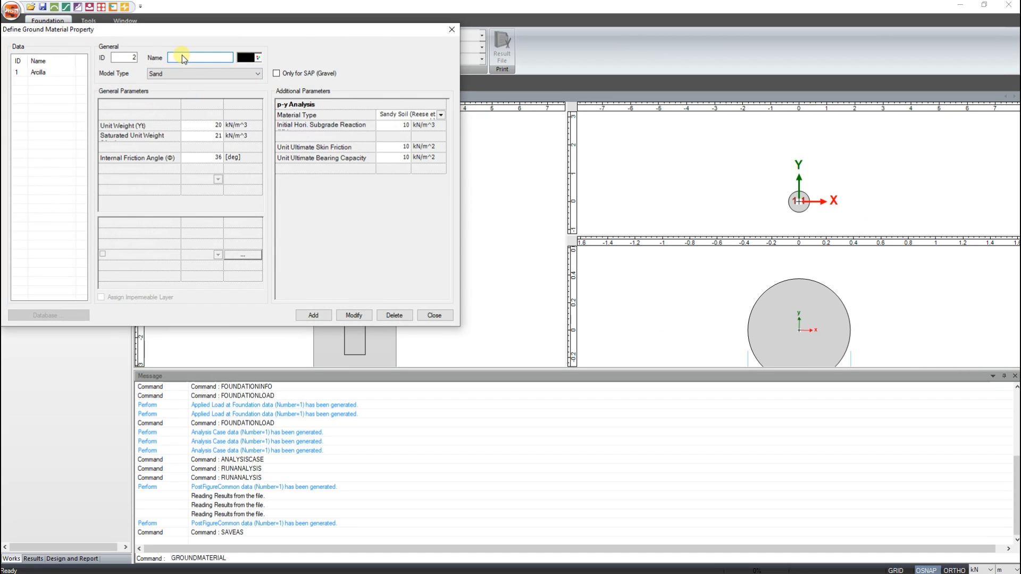
text(Arena)
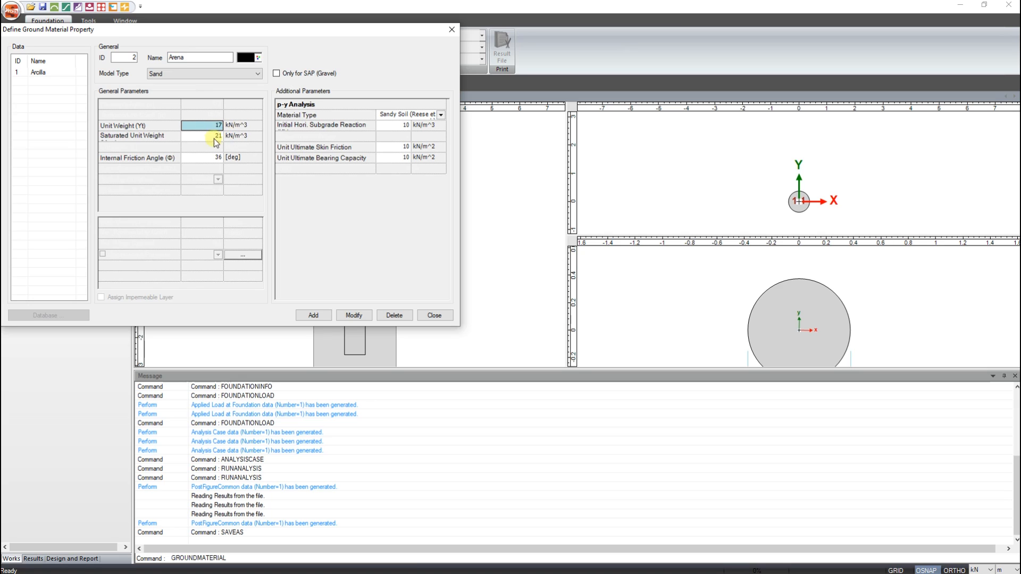
click(226, 137)
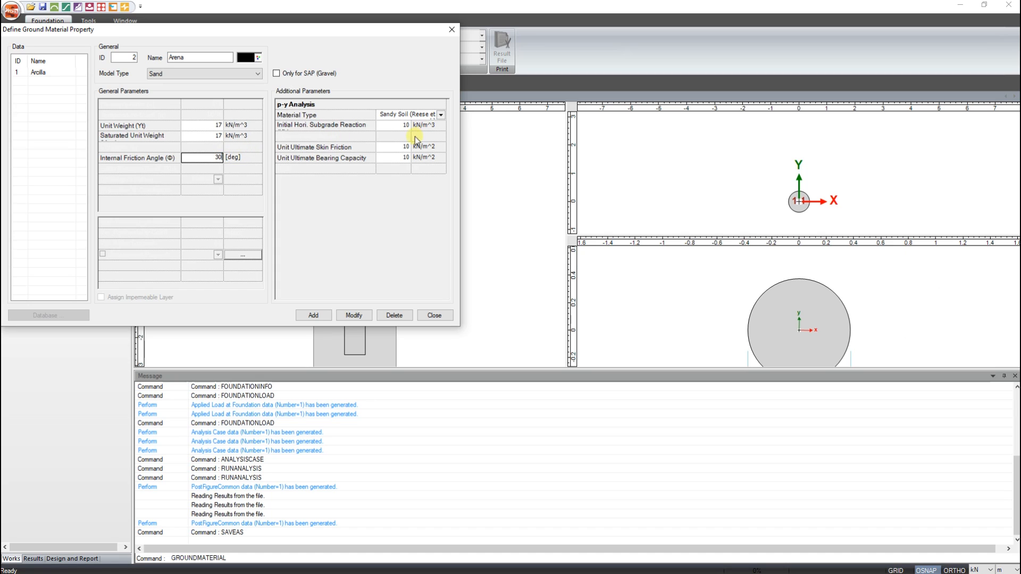
- Set Arena's initial horizontal subgrade reaction to 24400 kN/m³, add the material and close the ground material definition
click(396, 125)
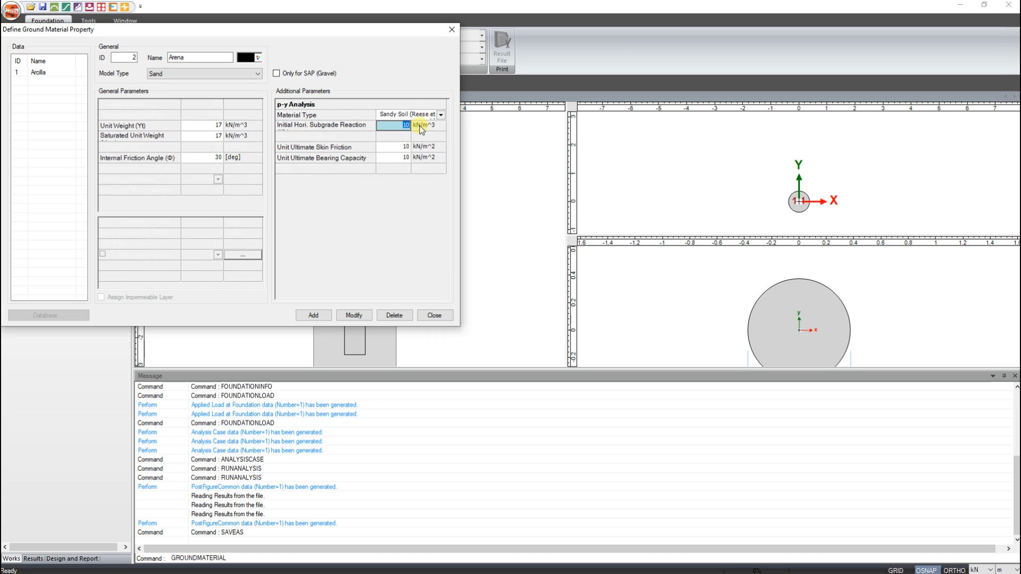
text(24400)
click(312, 315)
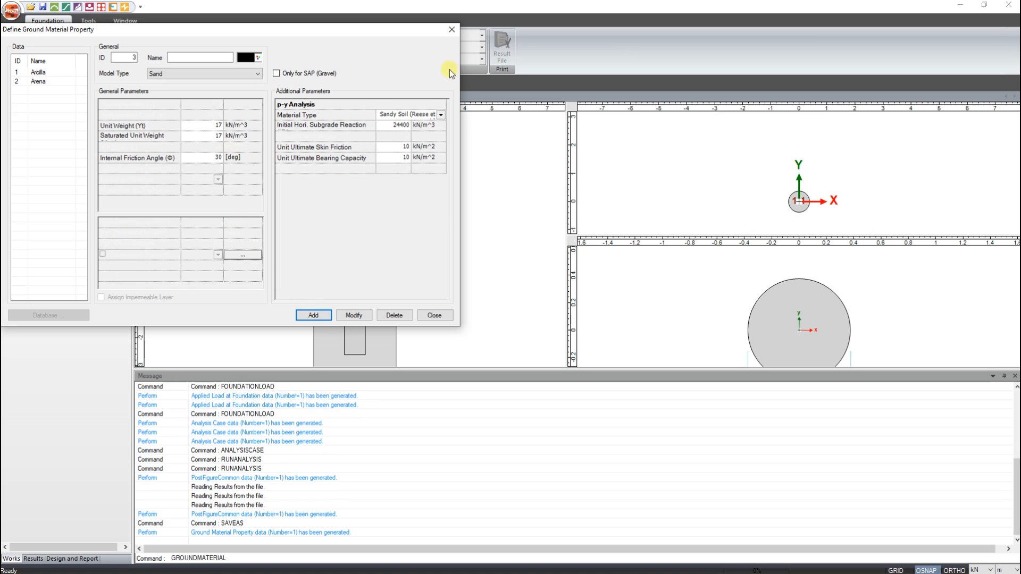
click(452, 30)
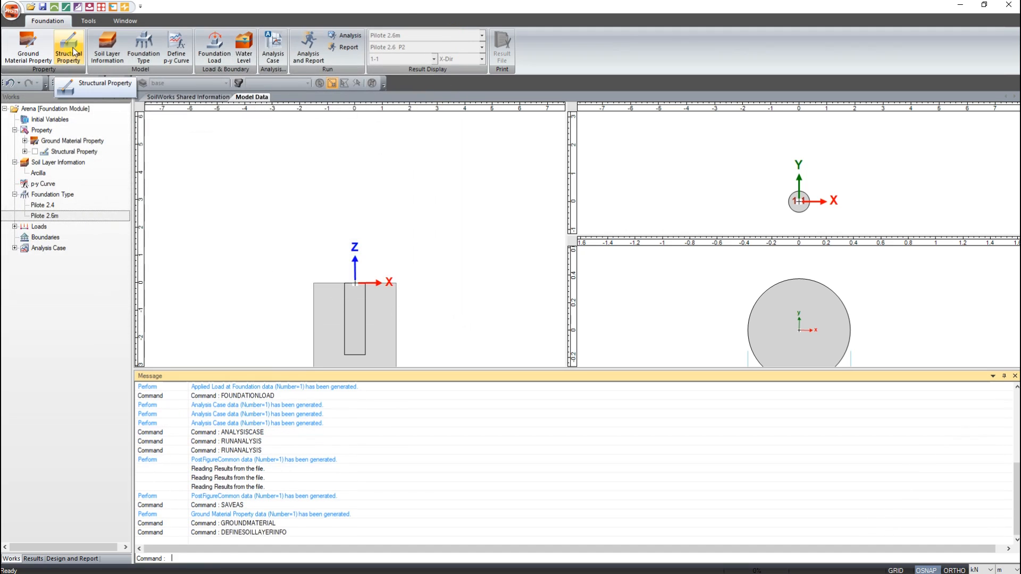
- Rename the 5 m soil layer Arena, assign it the Arena ground material, and apply the layer change
click(108, 52)
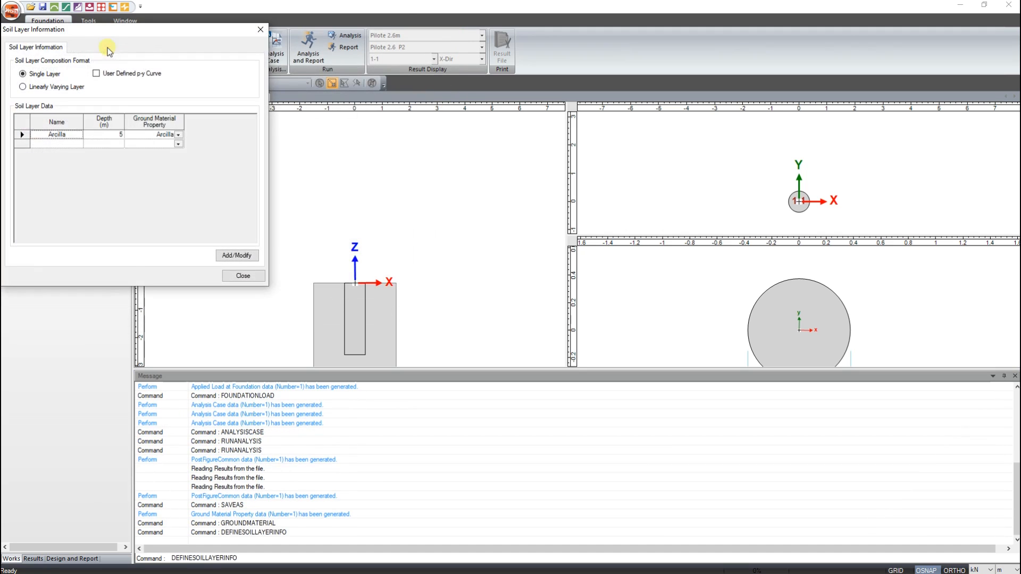
click(74, 136)
text(Arena)
click(178, 135)
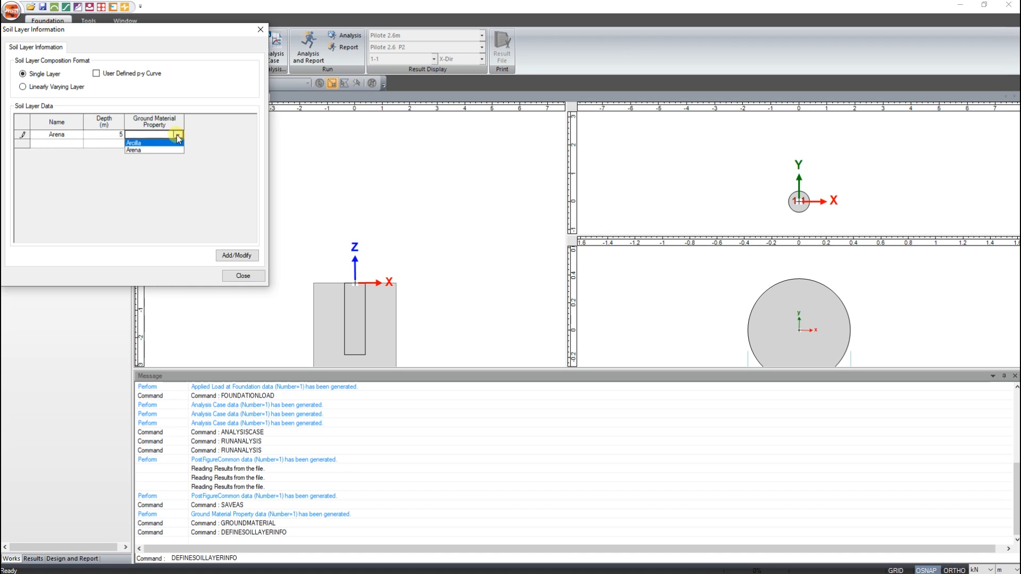
click(136, 149)
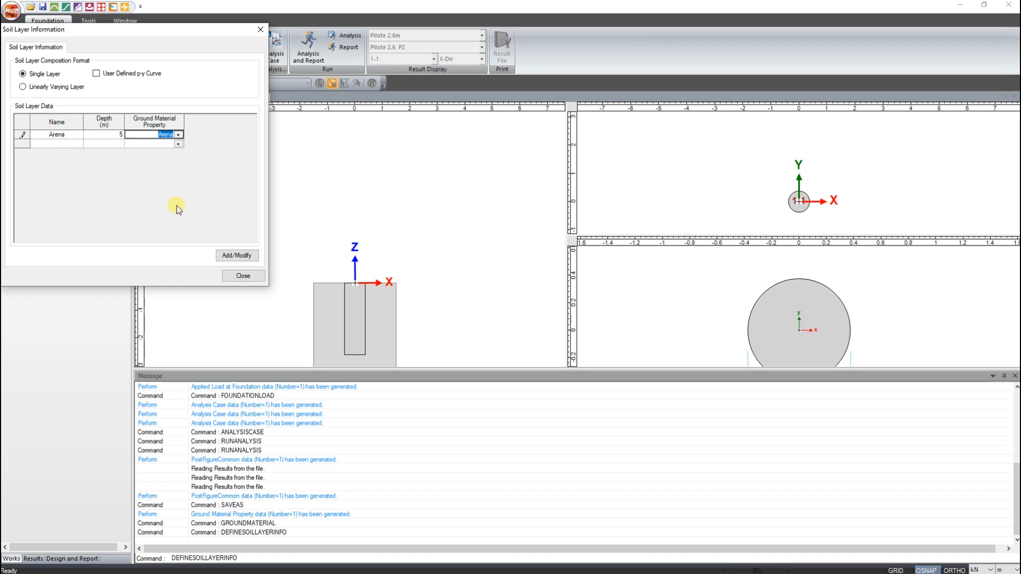
click(242, 257)
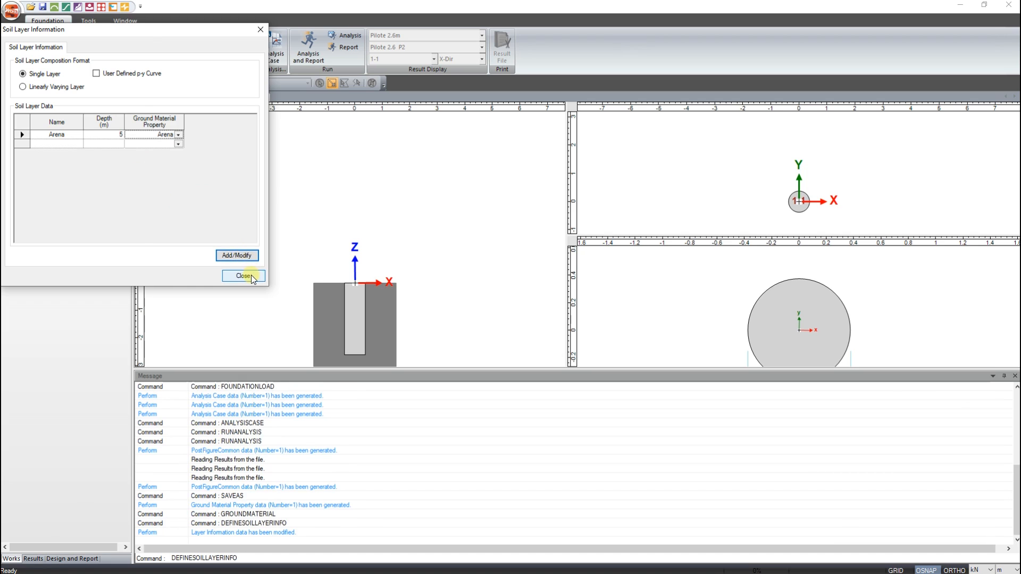
click(243, 275)
middle_drag(388, 321, 377, 241)
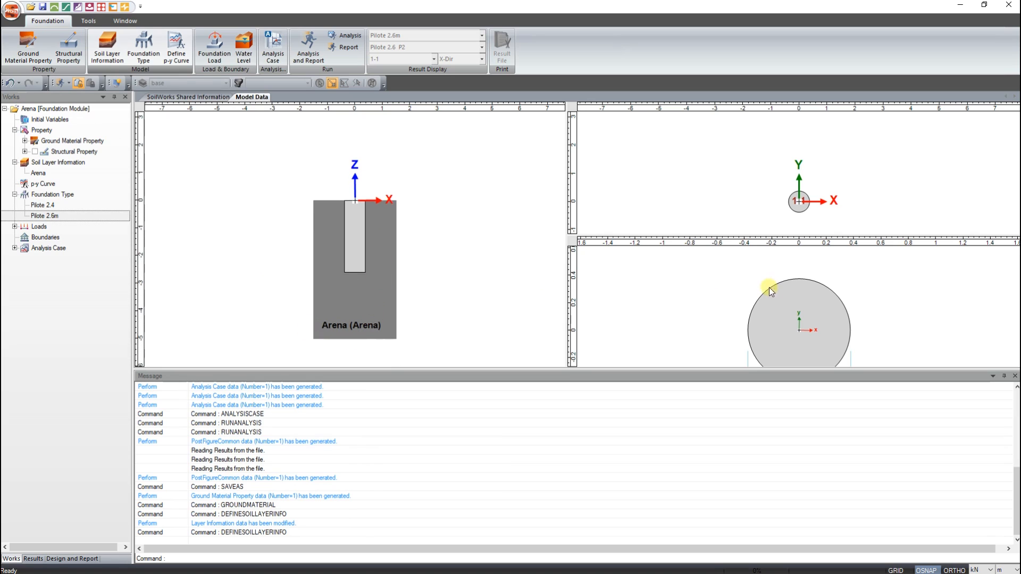
middle_drag(807, 316, 803, 282)
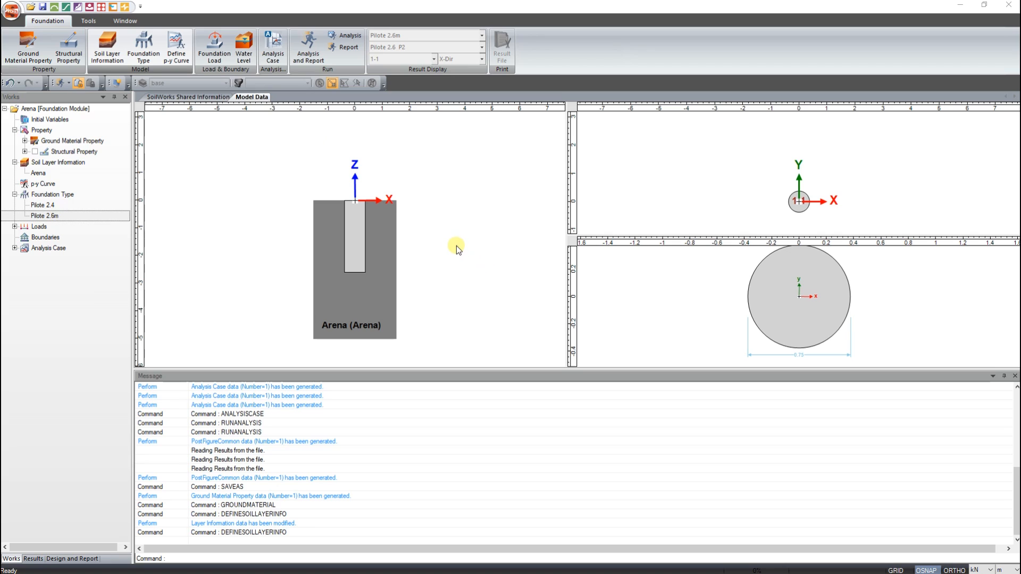
- Modify the Pilote 2.4 P2 analysis case: name it Pilote 2.5 P1 and use foundation type Pilote 2.6m with load set P1 10.87
click(14, 248)
click(63, 269)
right_click(66, 273)
click(101, 278)
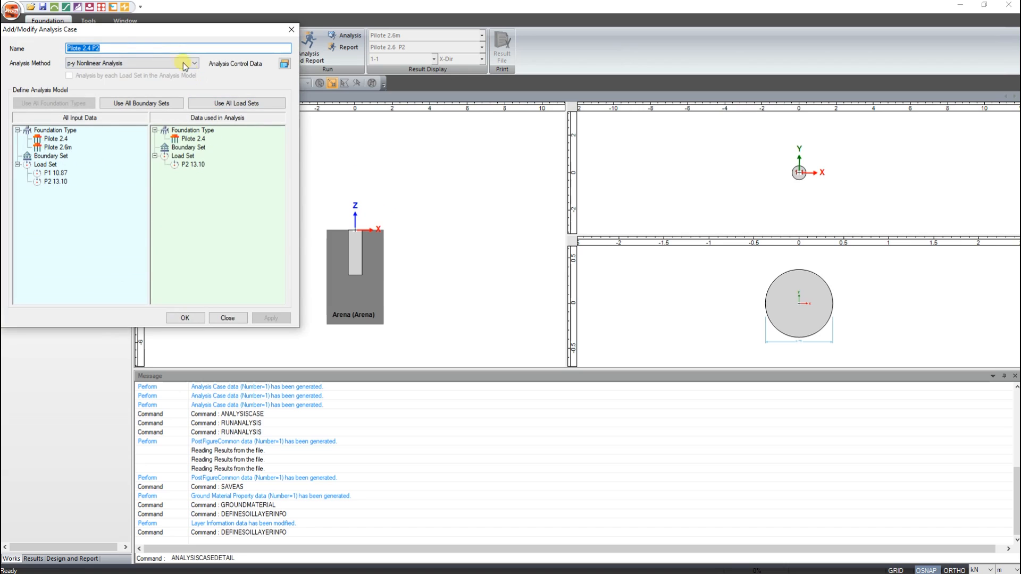
drag(141, 30, 319, 118)
click(275, 138)
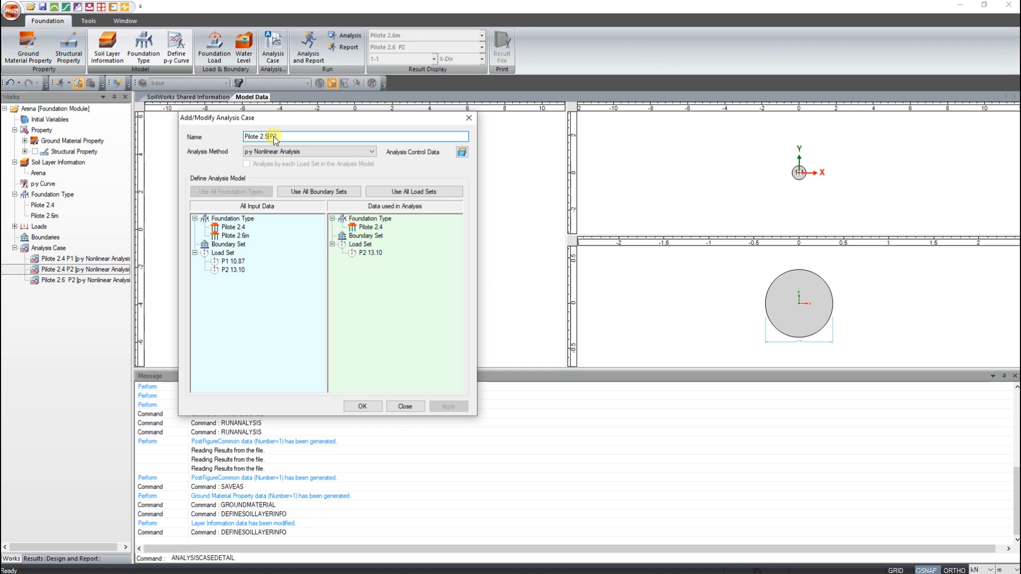
click(291, 136)
drag(371, 227, 374, 296)
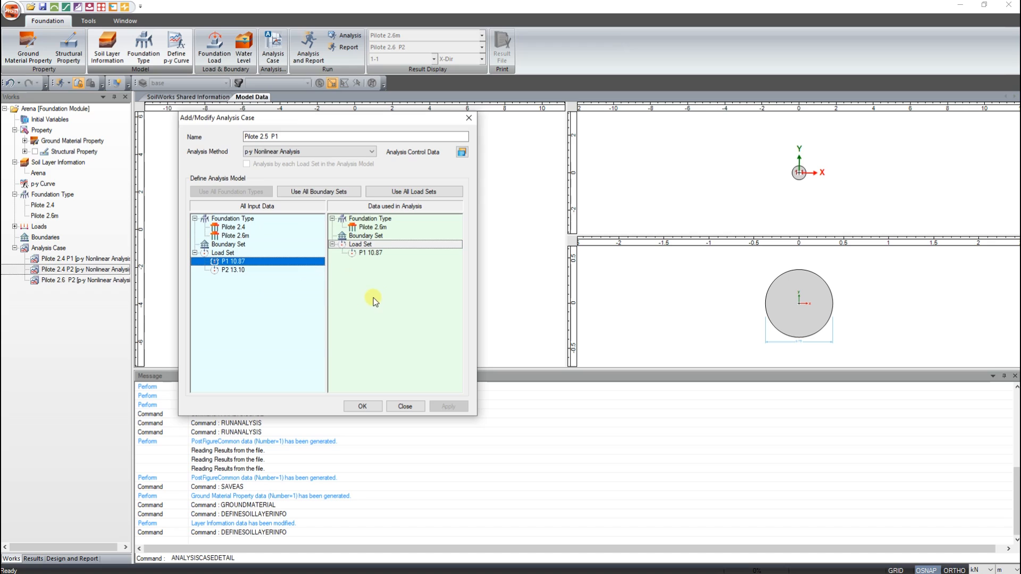
click(365, 407)
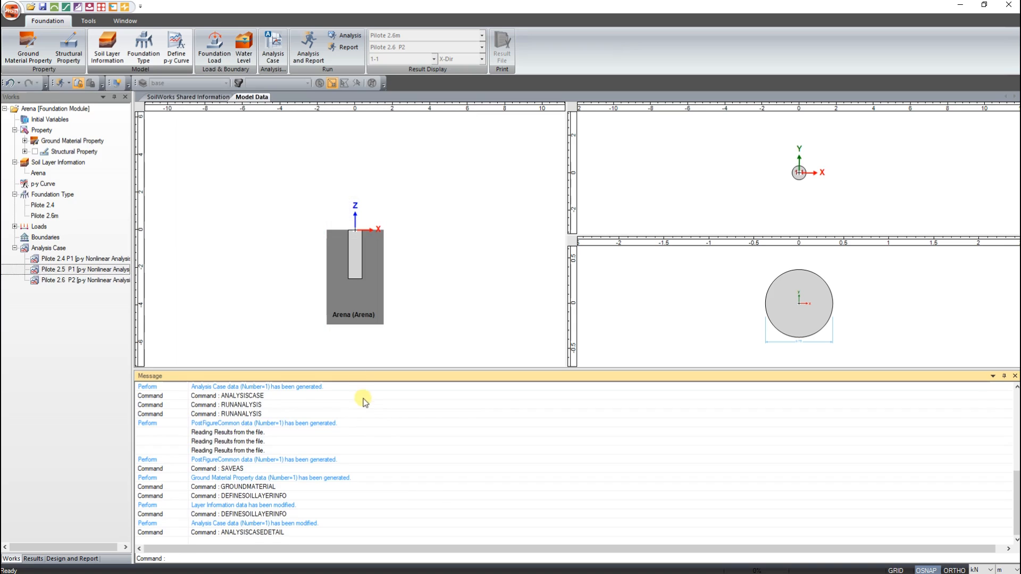
- Correct the name of the Pilote 2.5 P1 analysis case to Pilote 2.6 P1
click(64, 270)
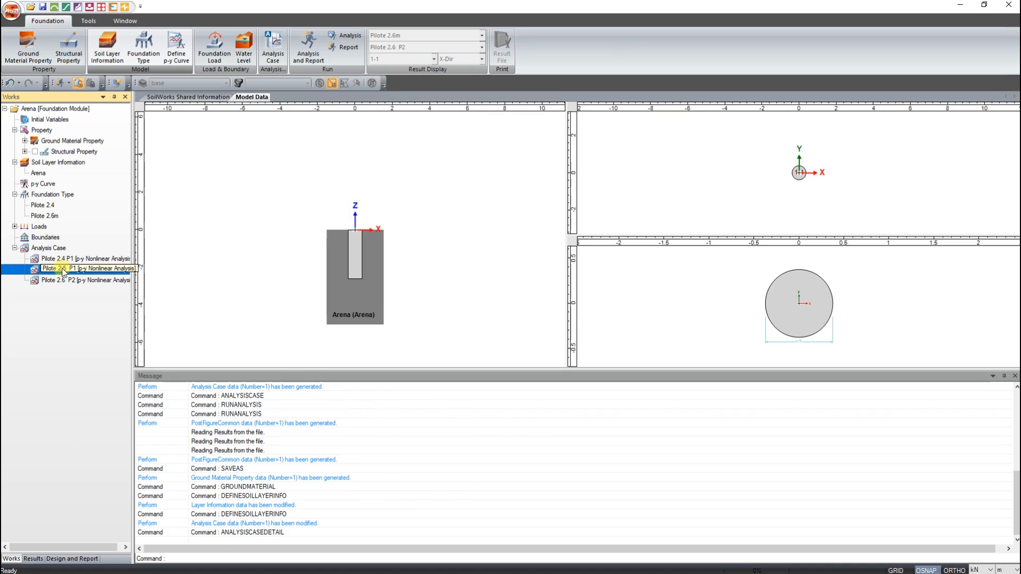
right_click(63, 270)
click(88, 277)
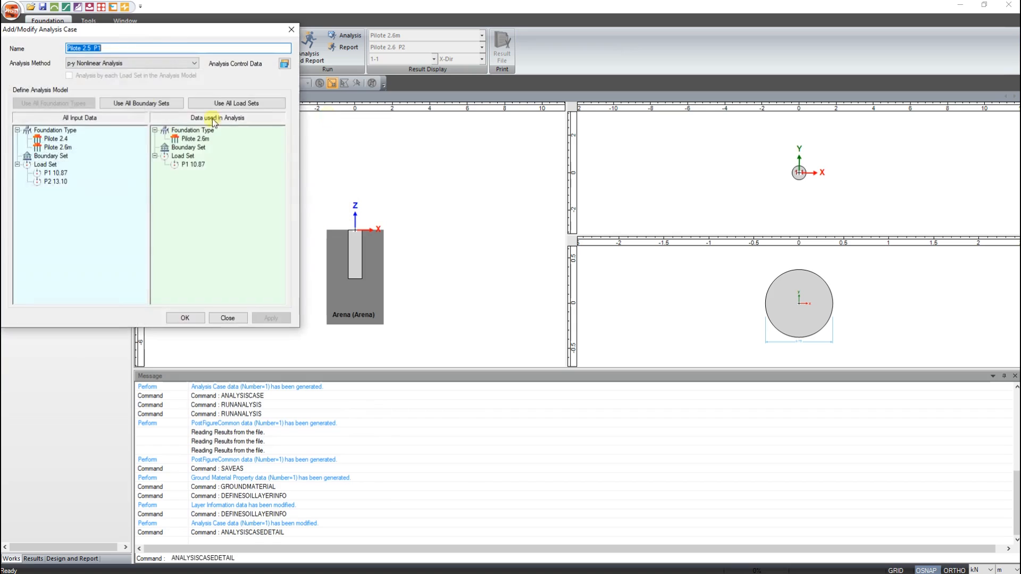
click(103, 49)
key(BackSpace)
text(6)
click(186, 317)
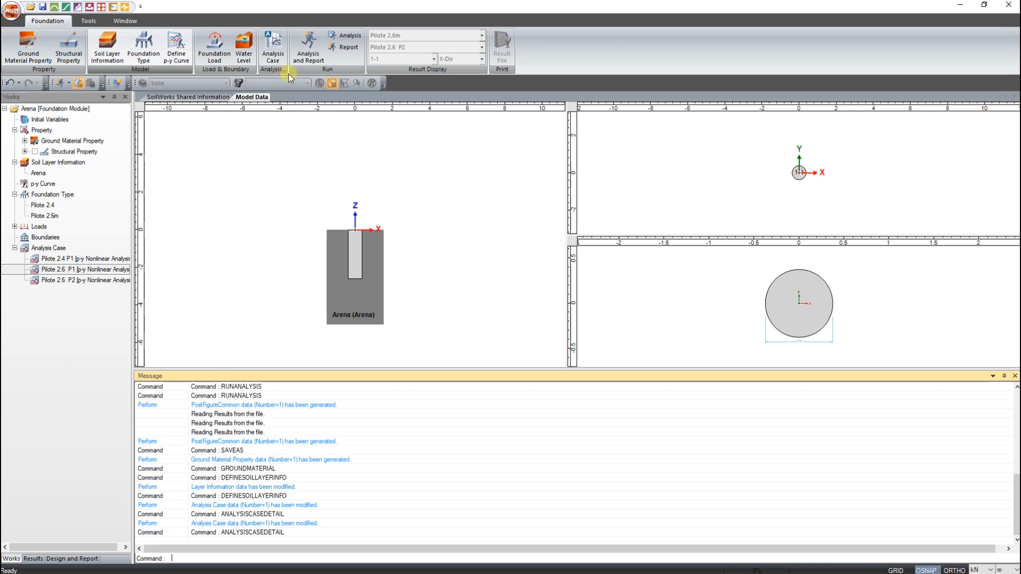
- Perform the analysis of the cases Pilote 2.4 P1, Pilote 2.6 P1 and Pilote 2.6 P2, and close the Analysis Manager
click(343, 34)
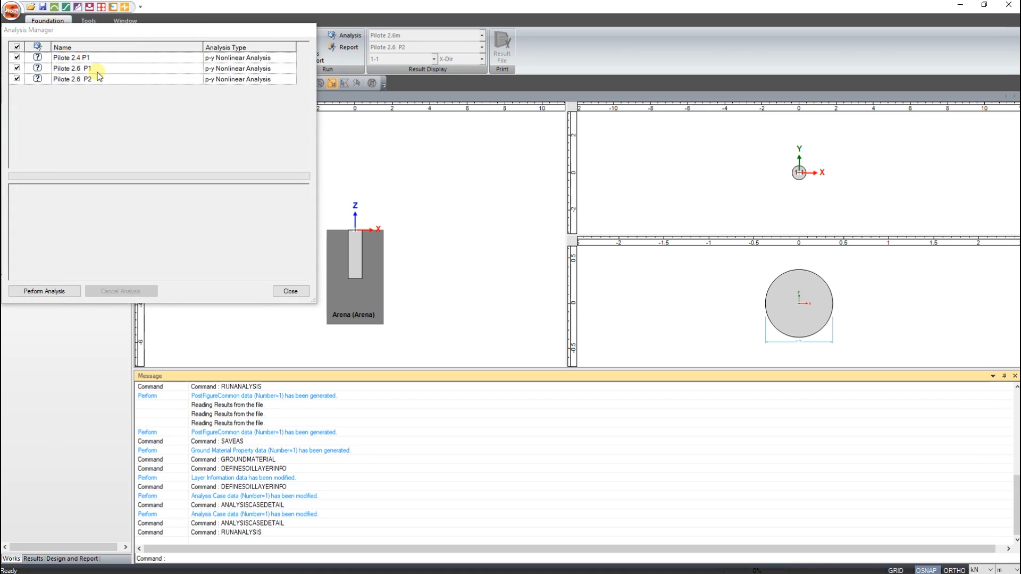
click(54, 292)
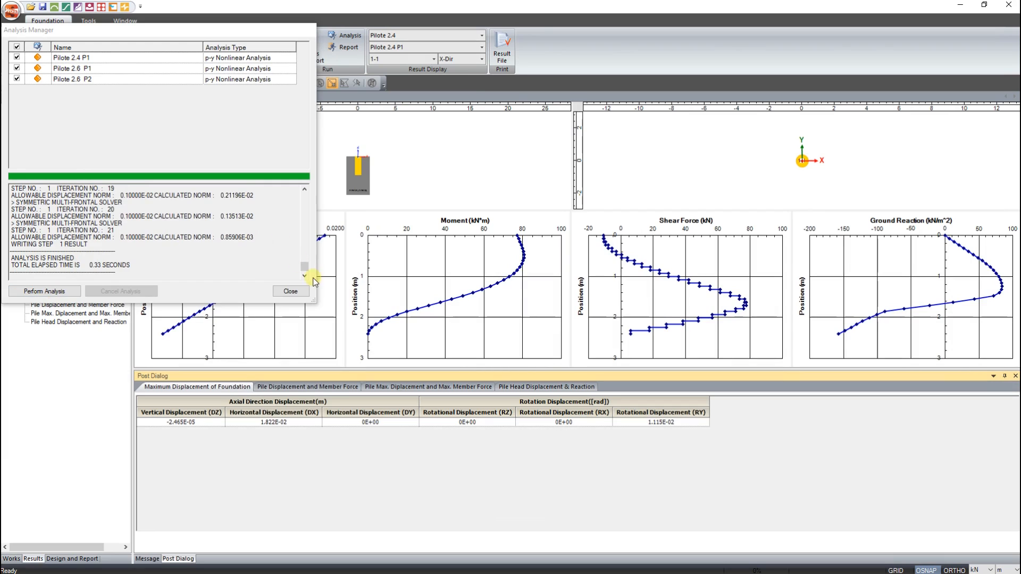
click(290, 291)
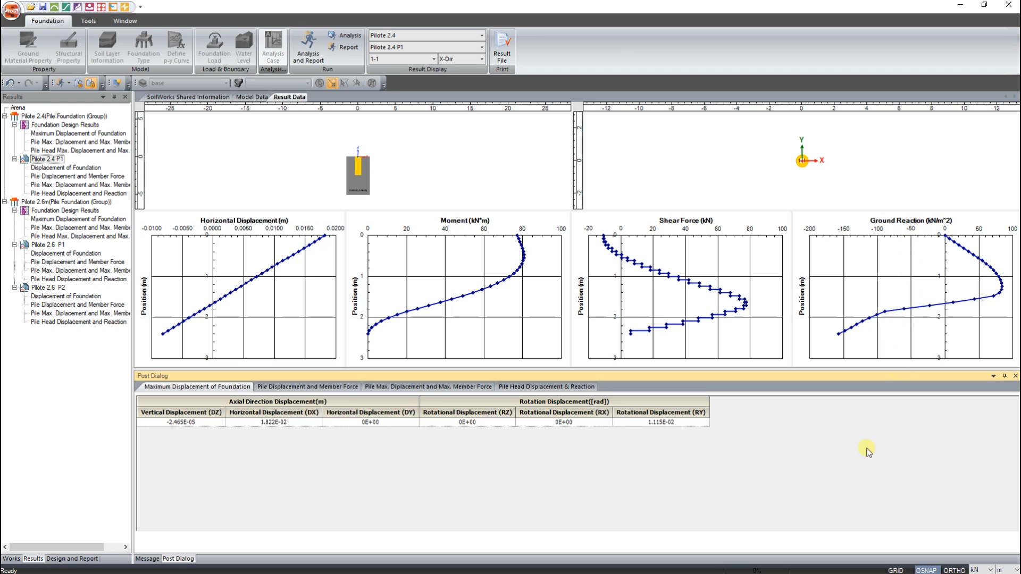
- View the p-y curve of node 8 for Pilote 2.4 P1 in sand, and open the pile's maximum displacement and member force table
click(306, 388)
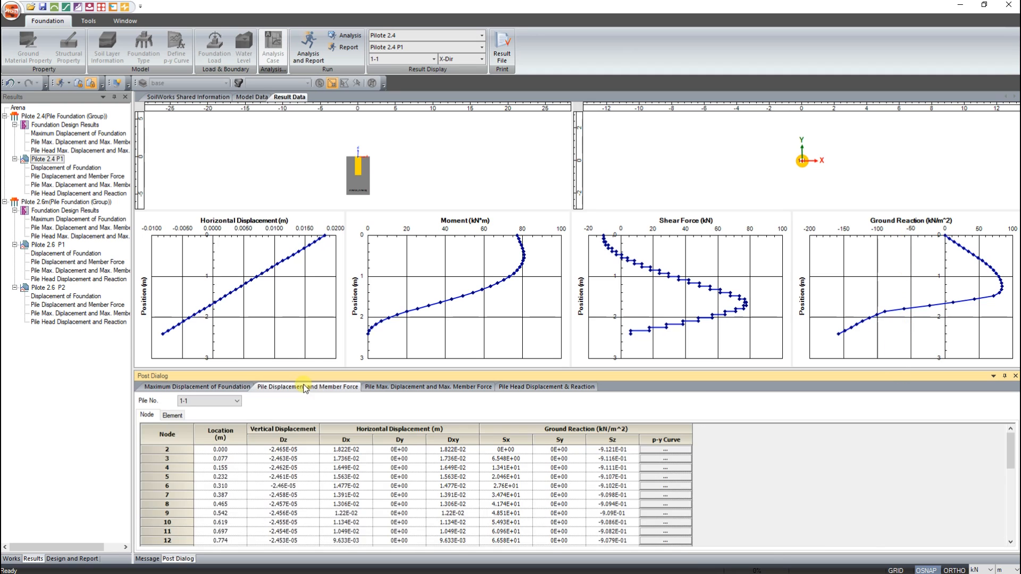
click(665, 513)
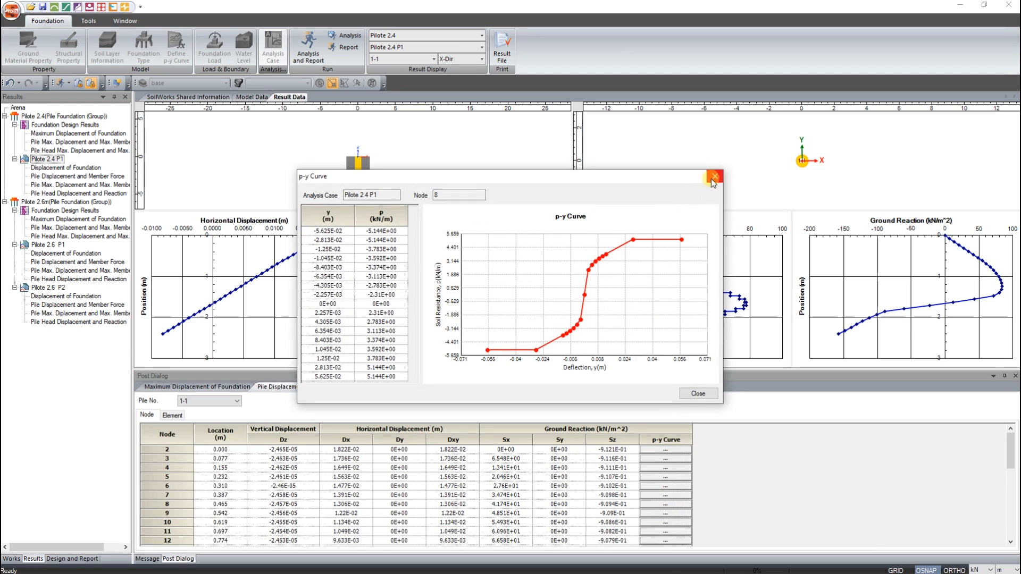
click(715, 176)
click(394, 388)
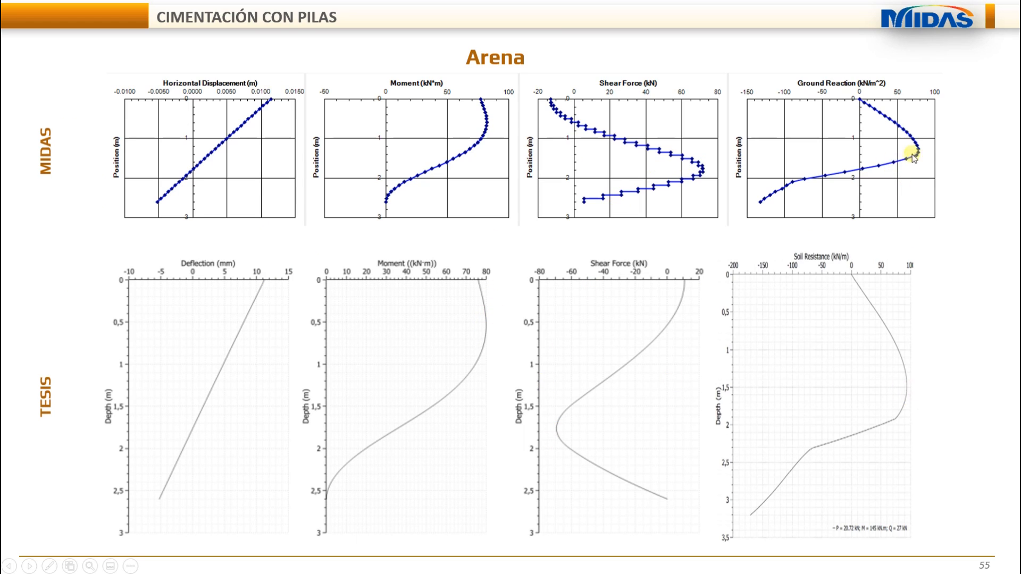
key(Right)
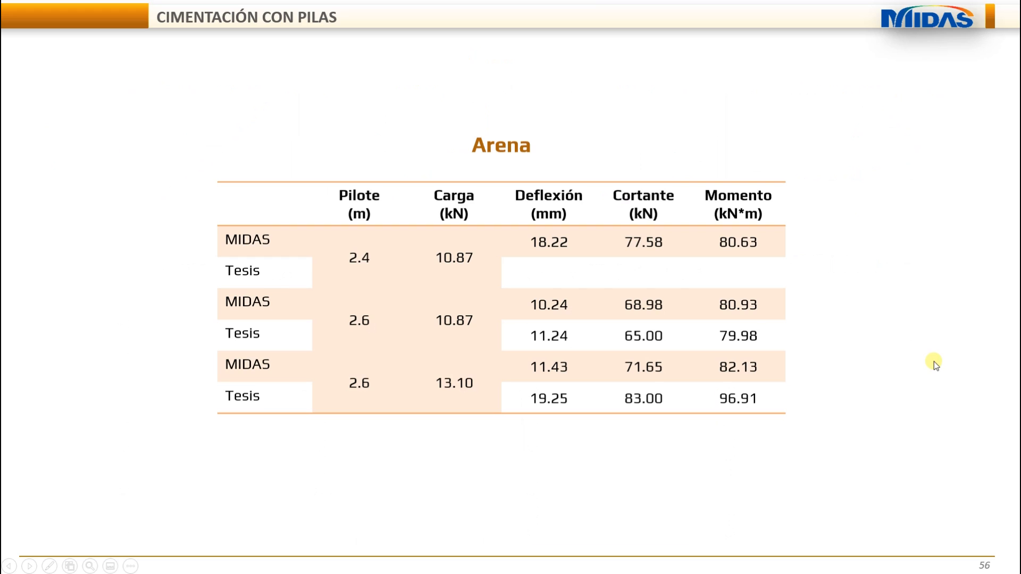